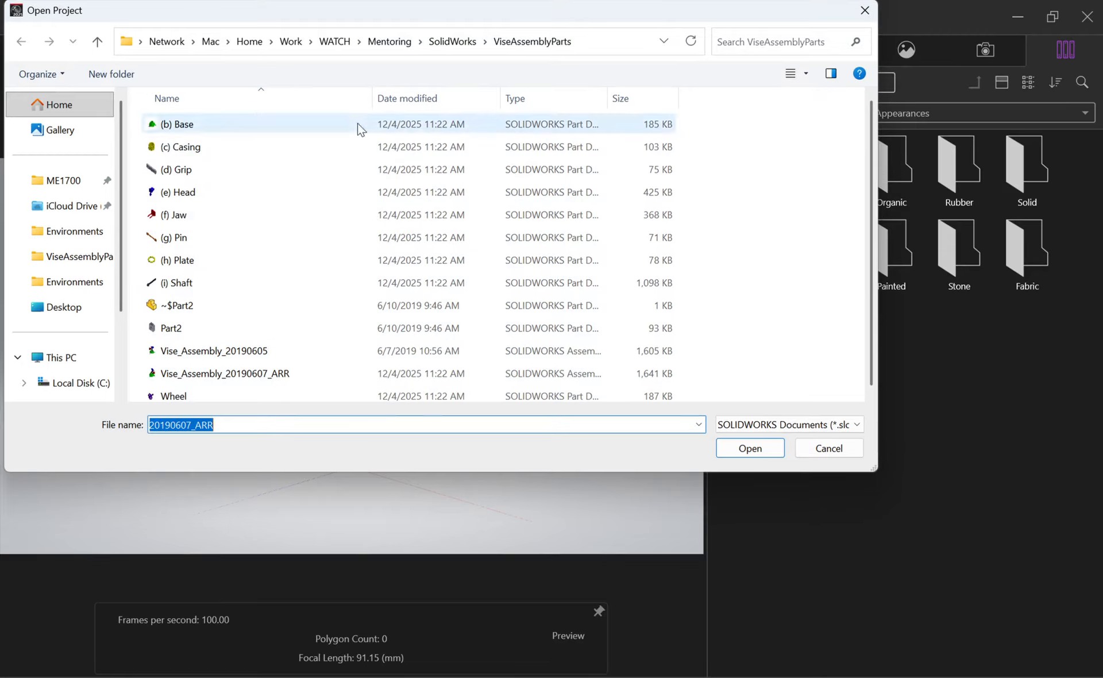
# Open the Vise_Assembly_20190607_ARR assembly using the SOLIDWORKS Documents file type and dismiss the raytracing warning
pyautogui.click(860, 424)
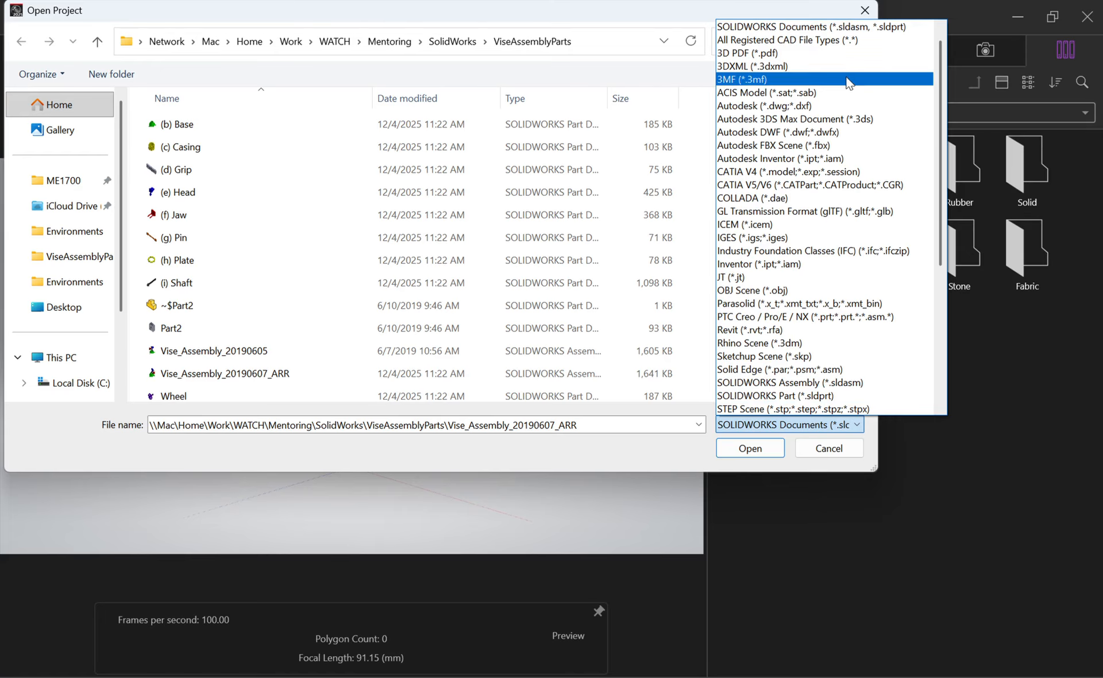
pyautogui.click(835, 26)
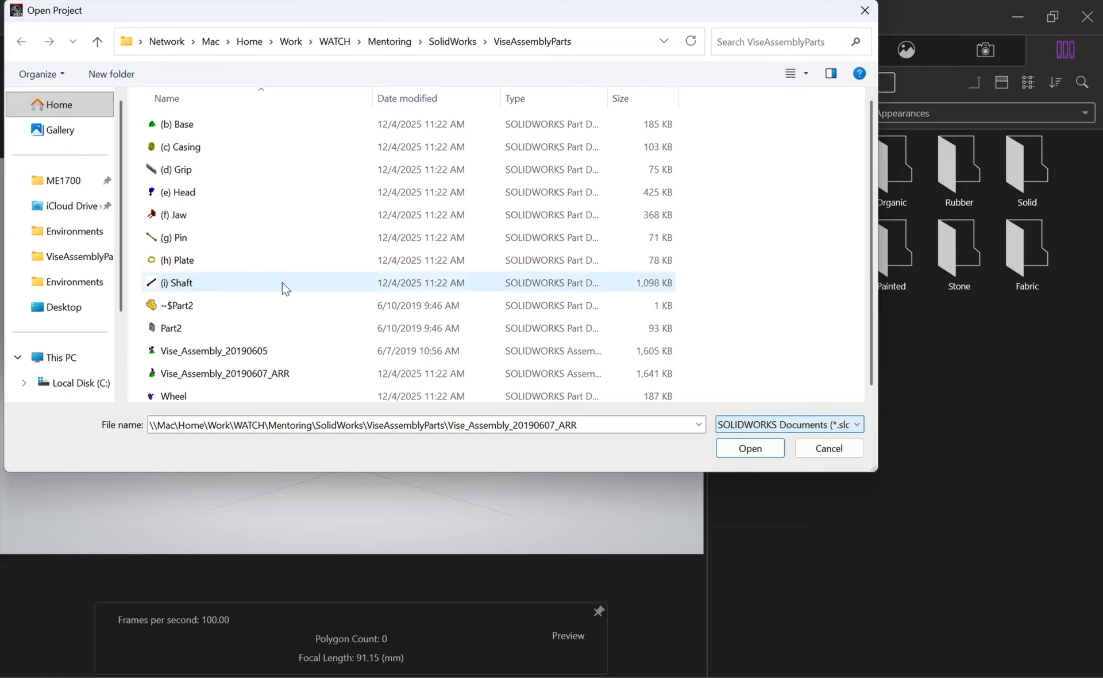
pyautogui.doubleClick(257, 370)
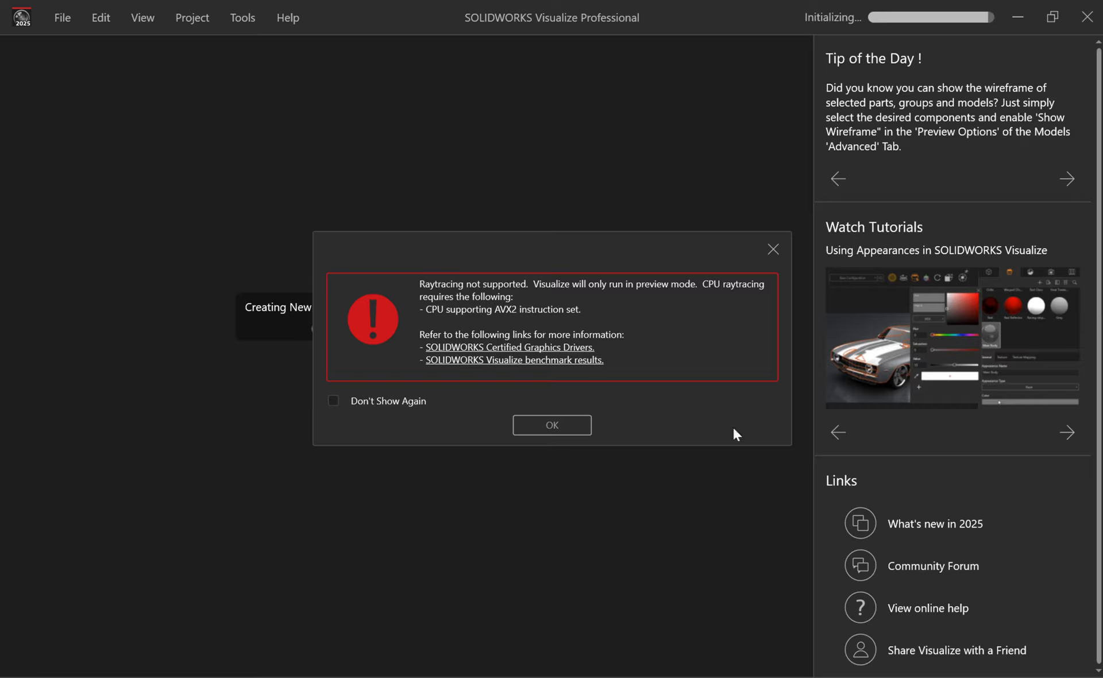
pyautogui.click(553, 424)
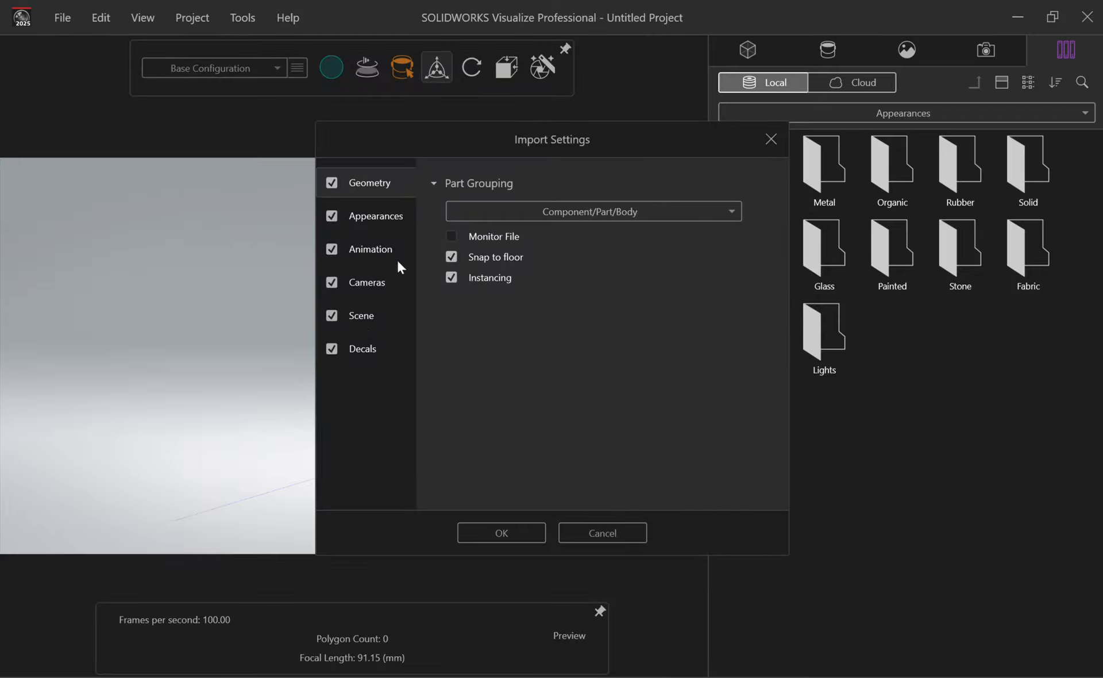
# Review all import setting categories and import the vise with Component/Part/Body grouping, Snap to floor and Instancing enabled
pyautogui.moveTo(594, 136); pyautogui.dragTo(557, 123)
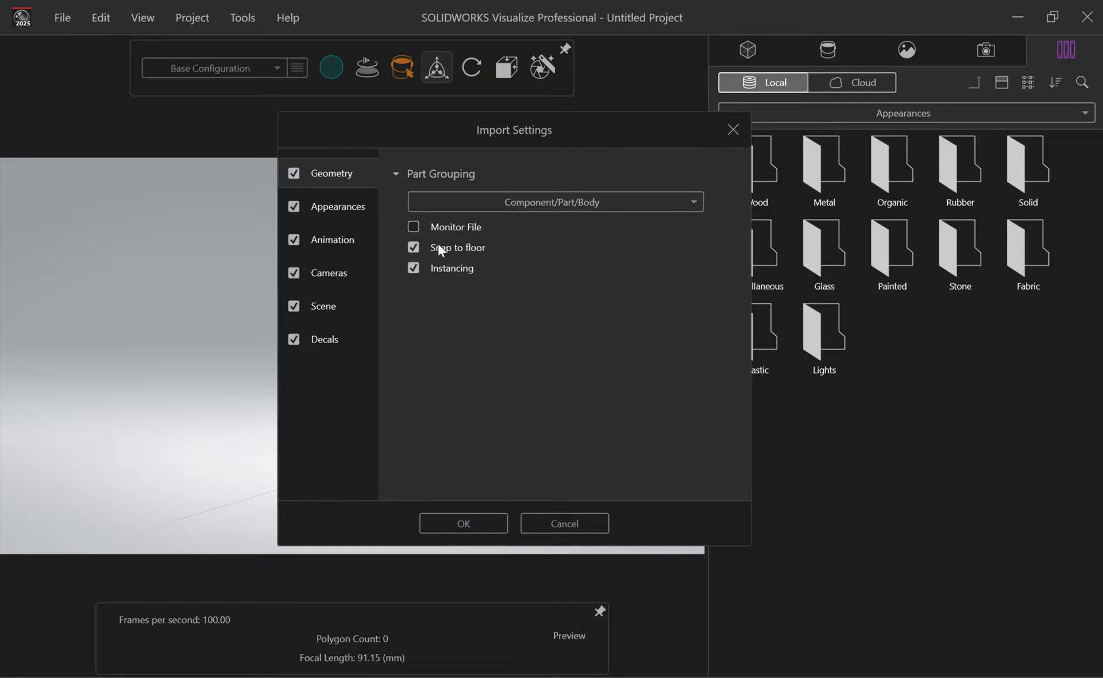
pyautogui.click(348, 208)
pyautogui.click(346, 238)
pyautogui.click(342, 274)
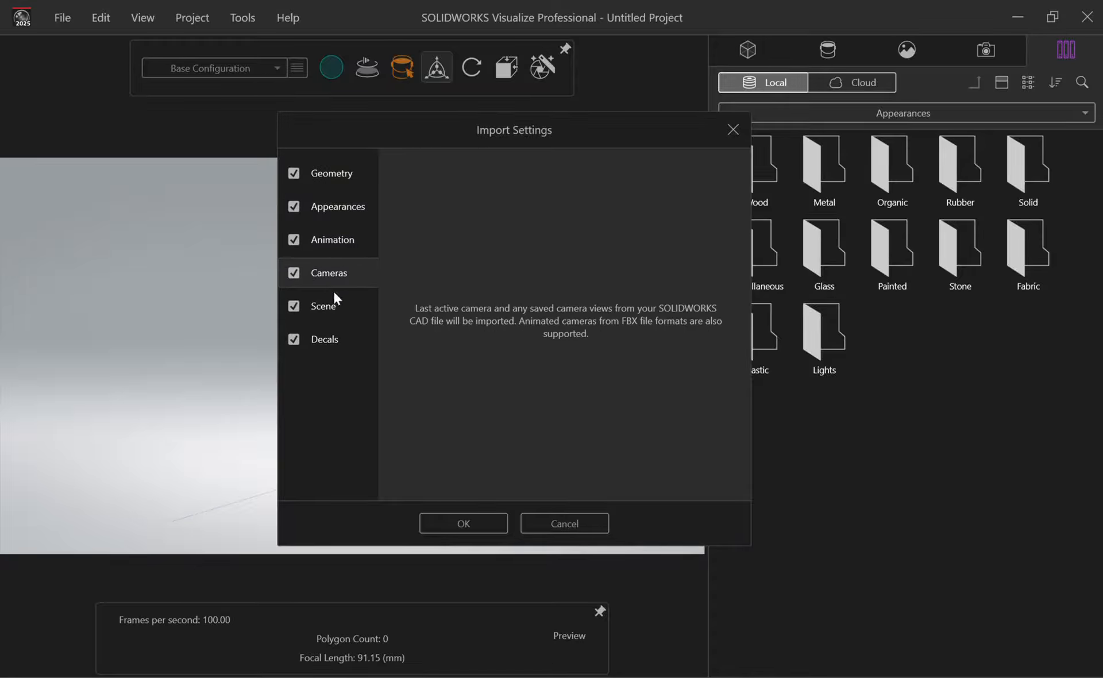
pyautogui.click(333, 307)
pyautogui.click(334, 338)
pyautogui.click(342, 185)
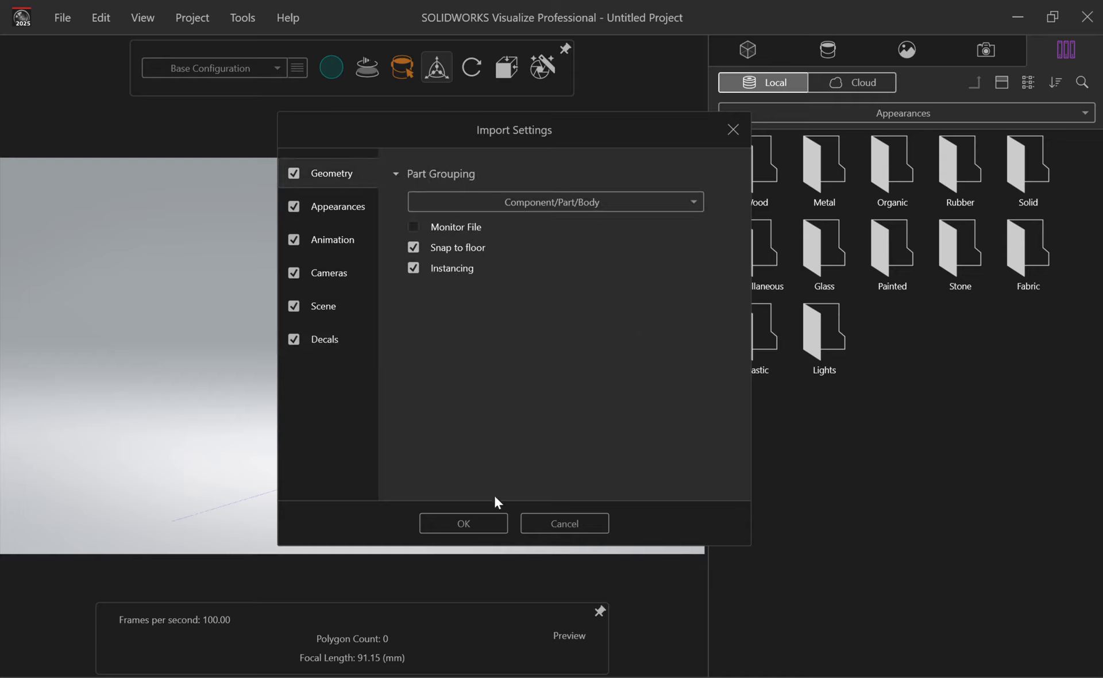
pyautogui.click(471, 522)
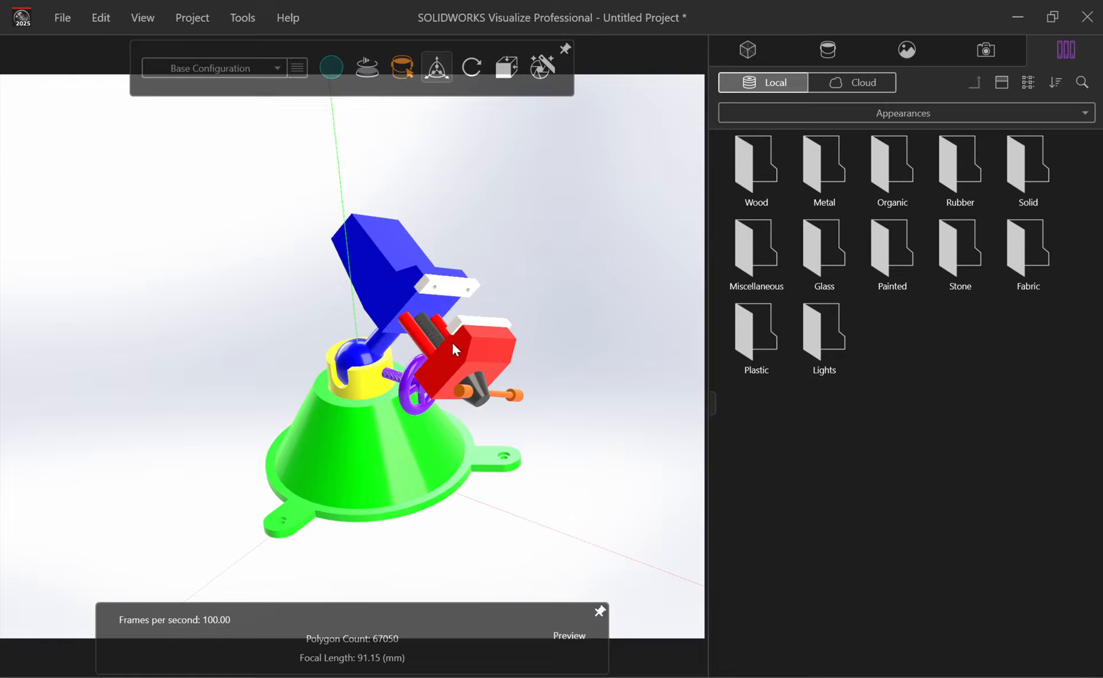
# Inspect the imported vise assembly from several angles and distances, including the head, jaw, grips and base
pyautogui.scroll(-1, 364, 386)
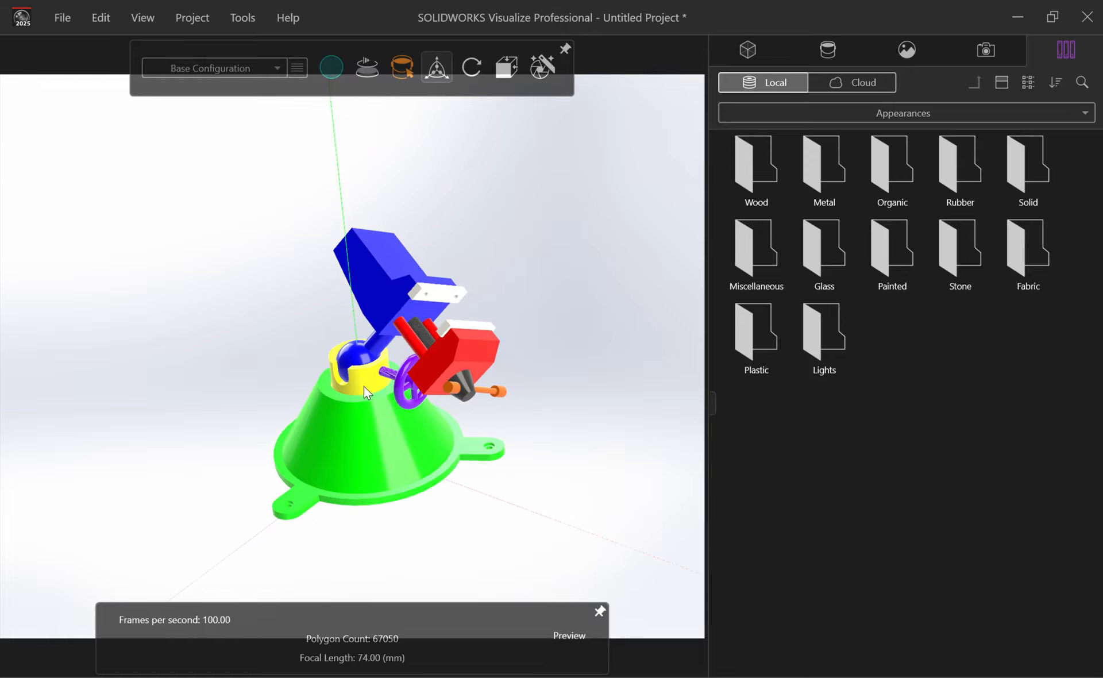
pyautogui.scroll(1, 364, 384)
pyautogui.scroll(2, 364, 384)
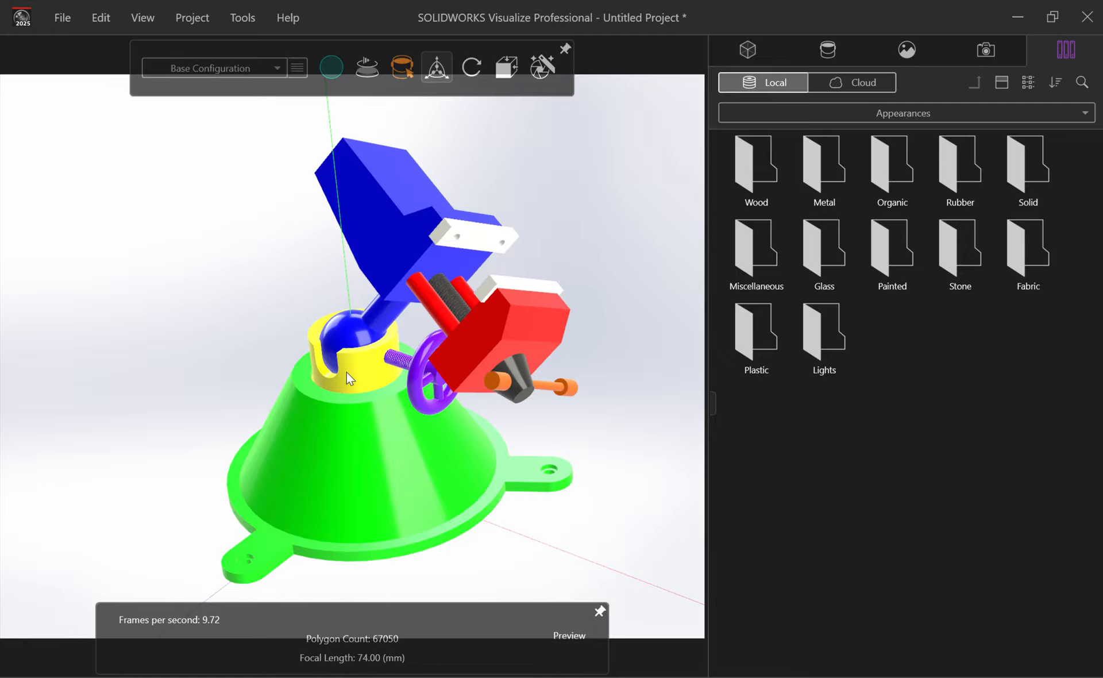
pyautogui.moveTo(351, 371); pyautogui.dragTo(351, 343)
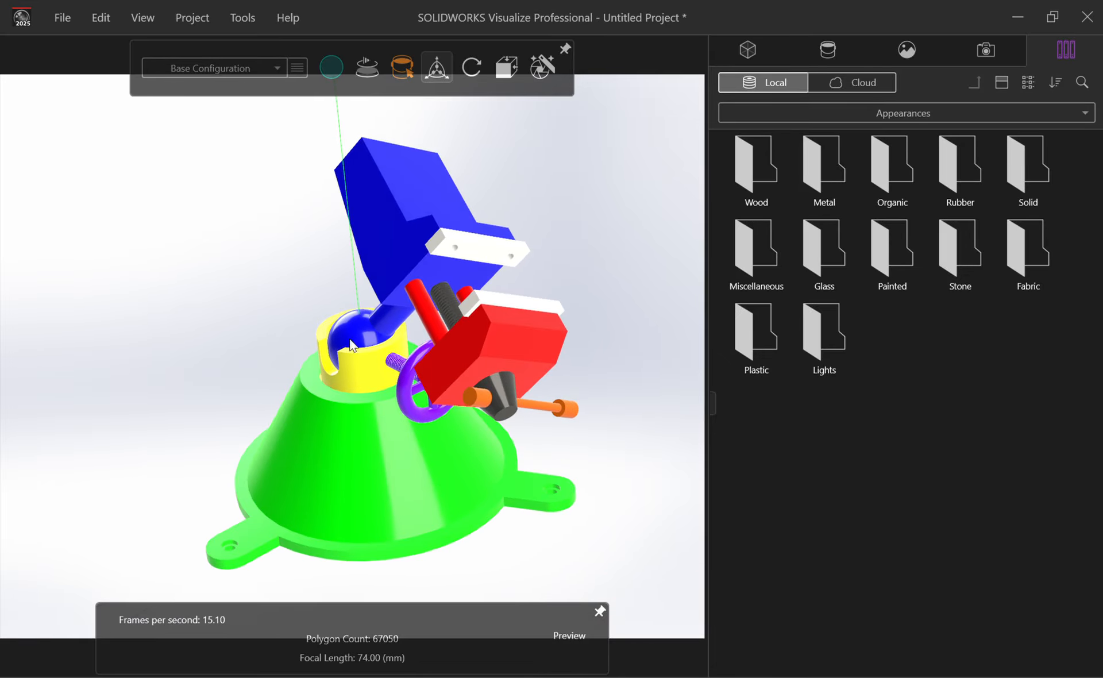
pyautogui.scroll(-4, 396, 302)
pyautogui.scroll(5, 397, 302)
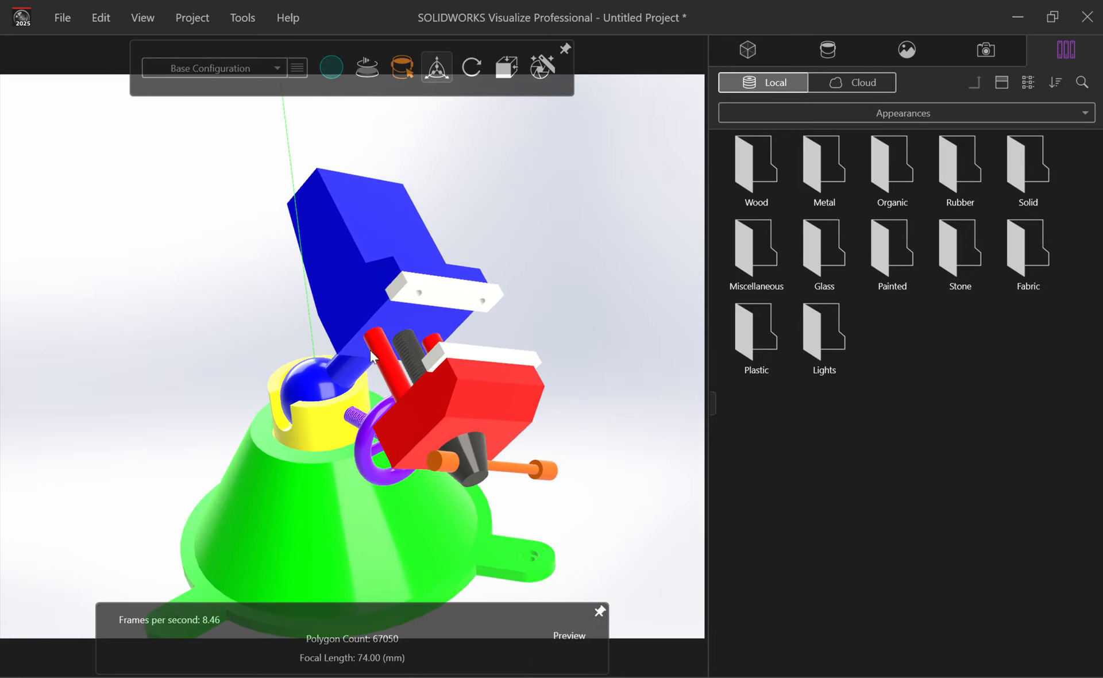
pyautogui.scroll(3, 336, 437)
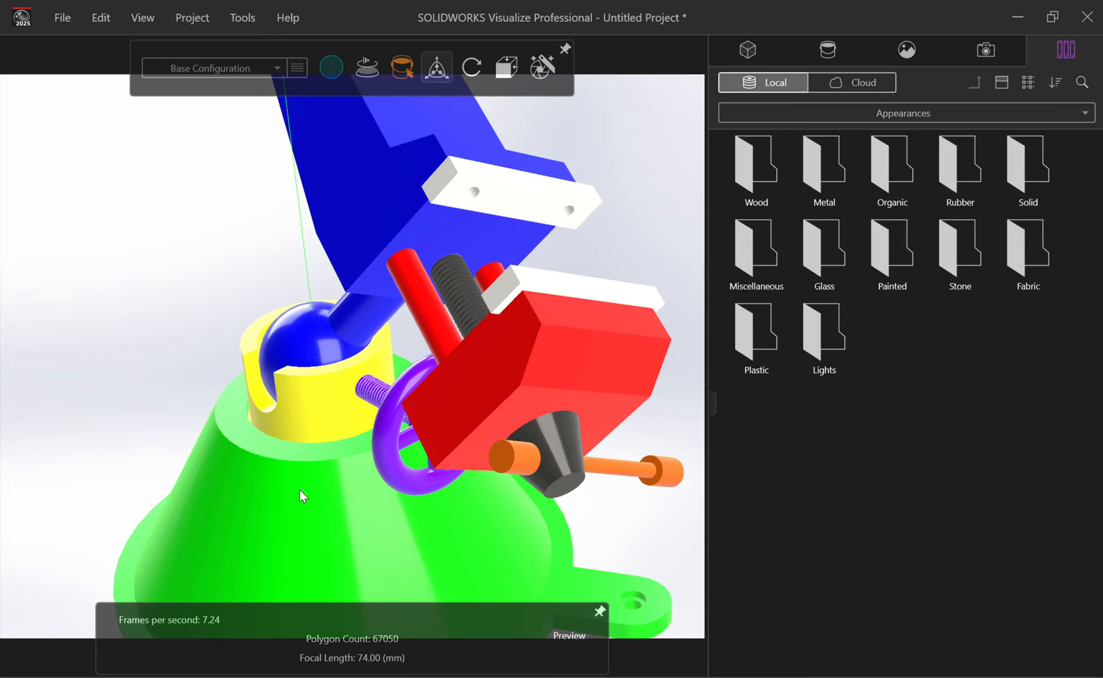
pyautogui.moveTo(498, 202); pyautogui.dragTo(426, 246)
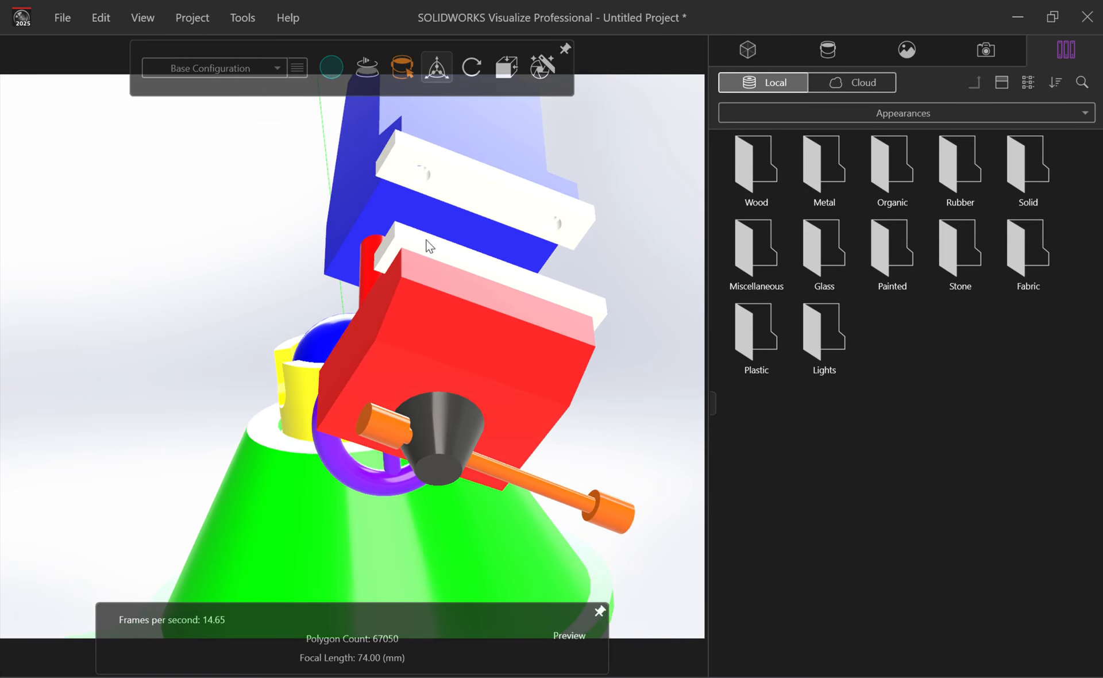
pyautogui.scroll(-3, 426, 289)
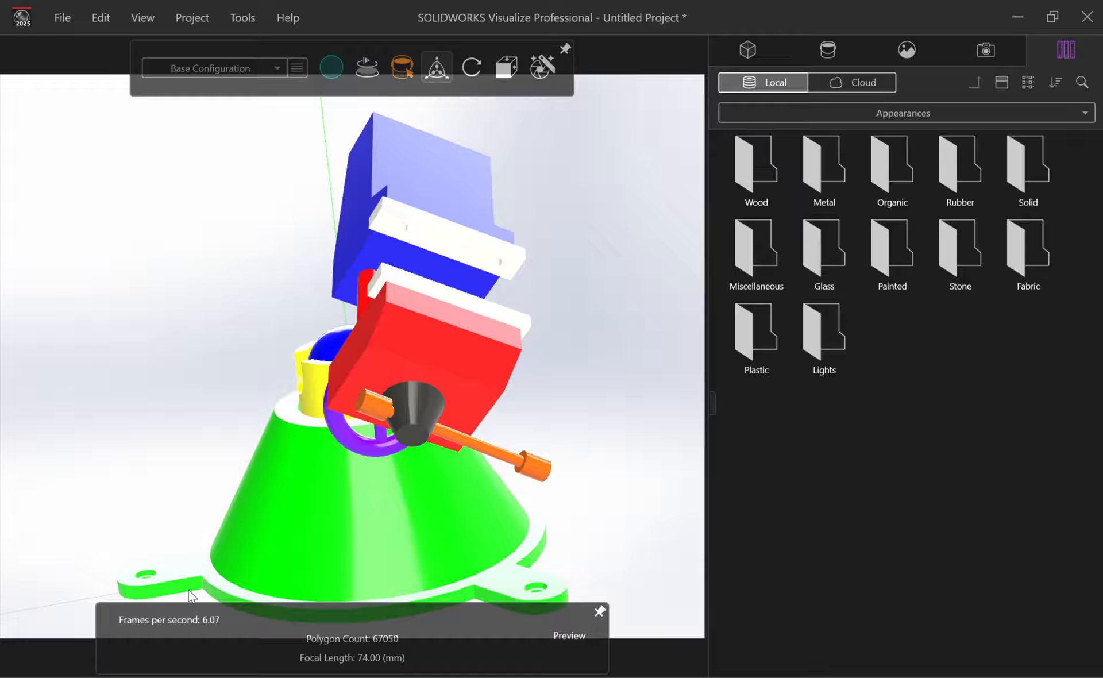
pyautogui.moveTo(323, 447); pyautogui.dragTo(385, 562)
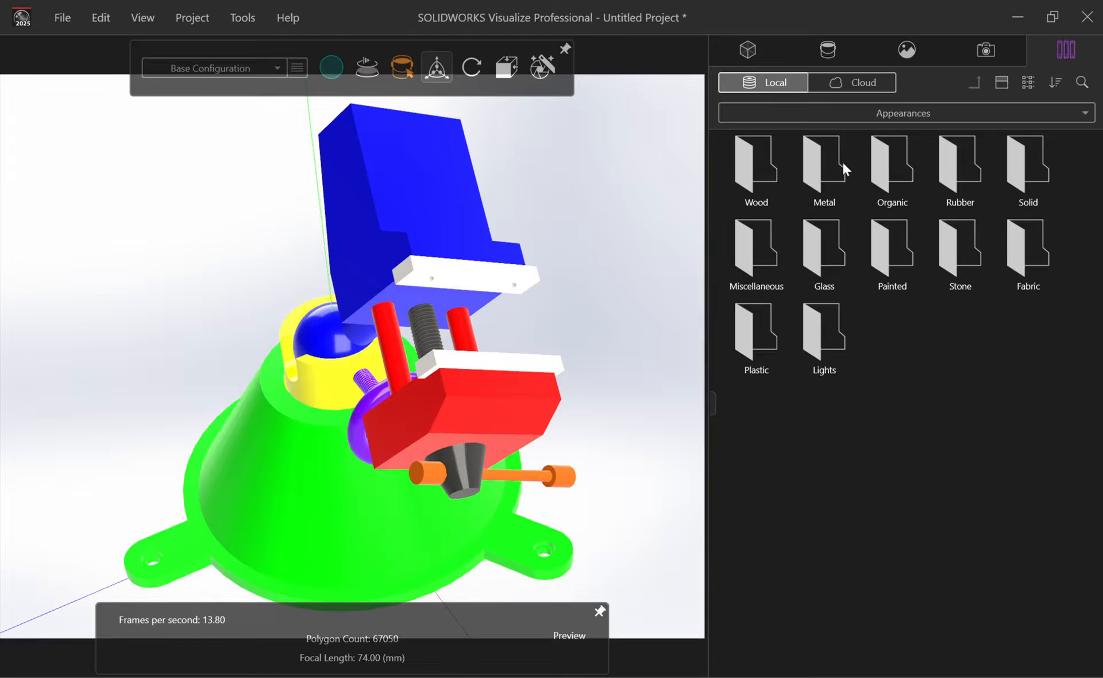
# Expand the vise assembly in the model tree and highlight the base, the casing and the whole assembly in turn
pyautogui.click(753, 45)
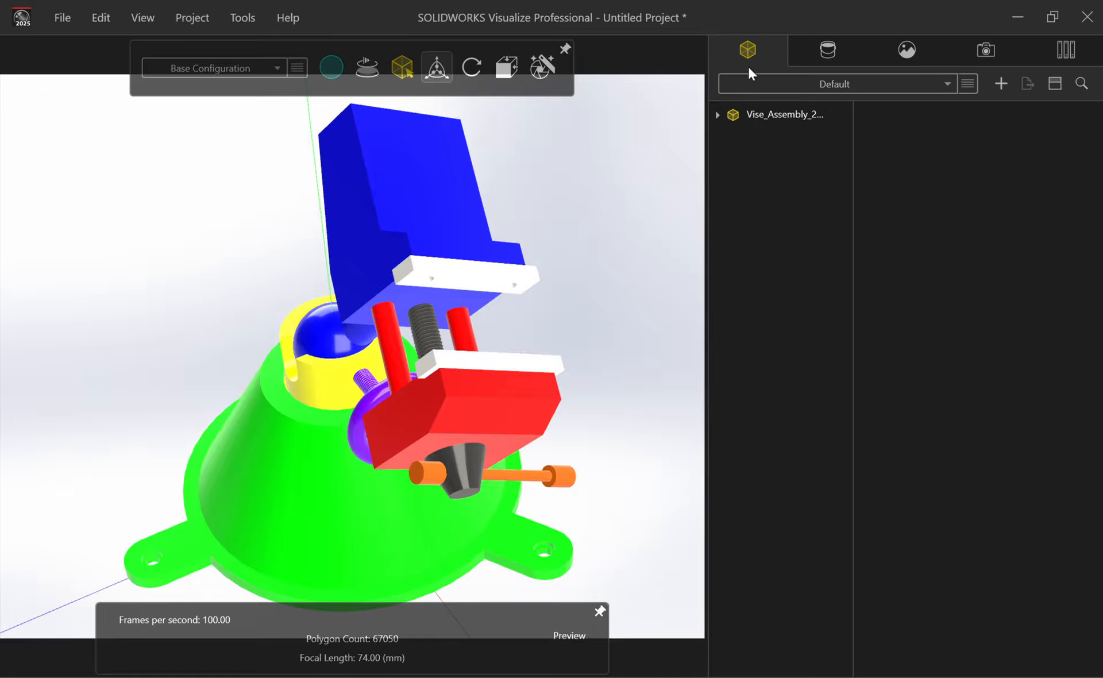
pyautogui.click(719, 115)
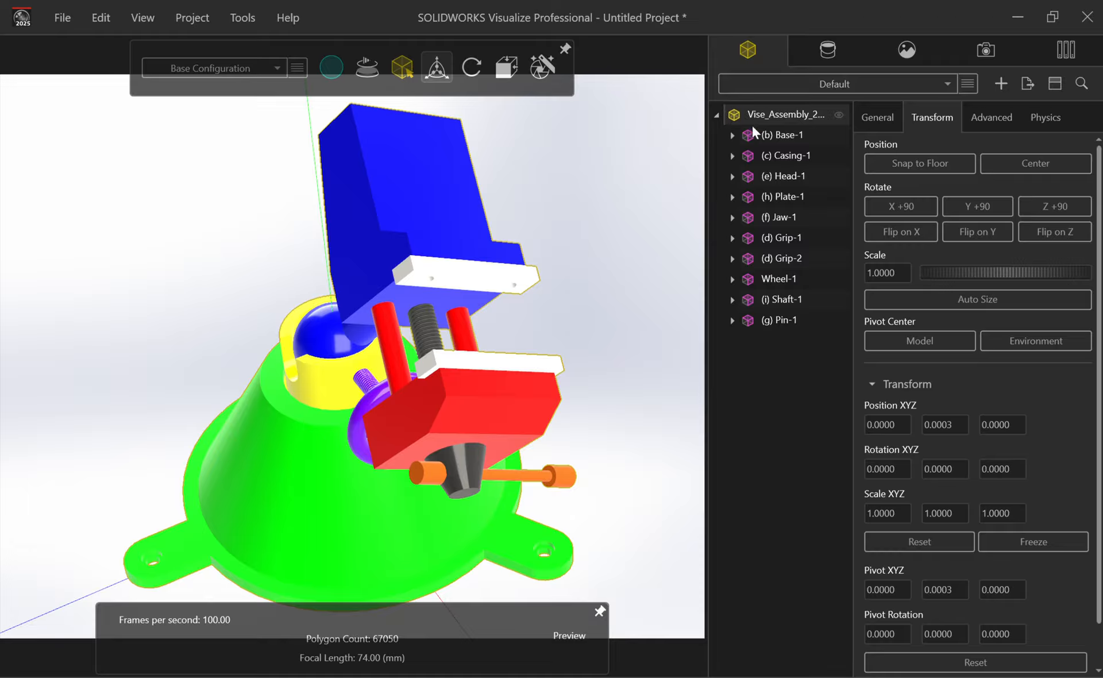
pyautogui.click(788, 136)
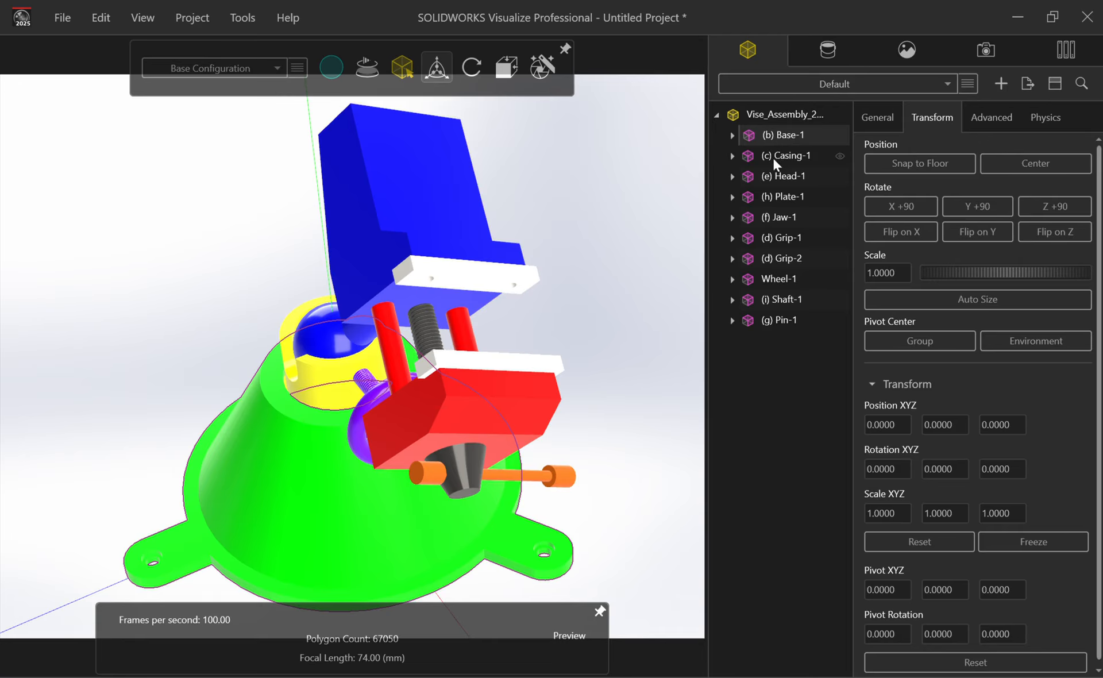
pyautogui.click(773, 156)
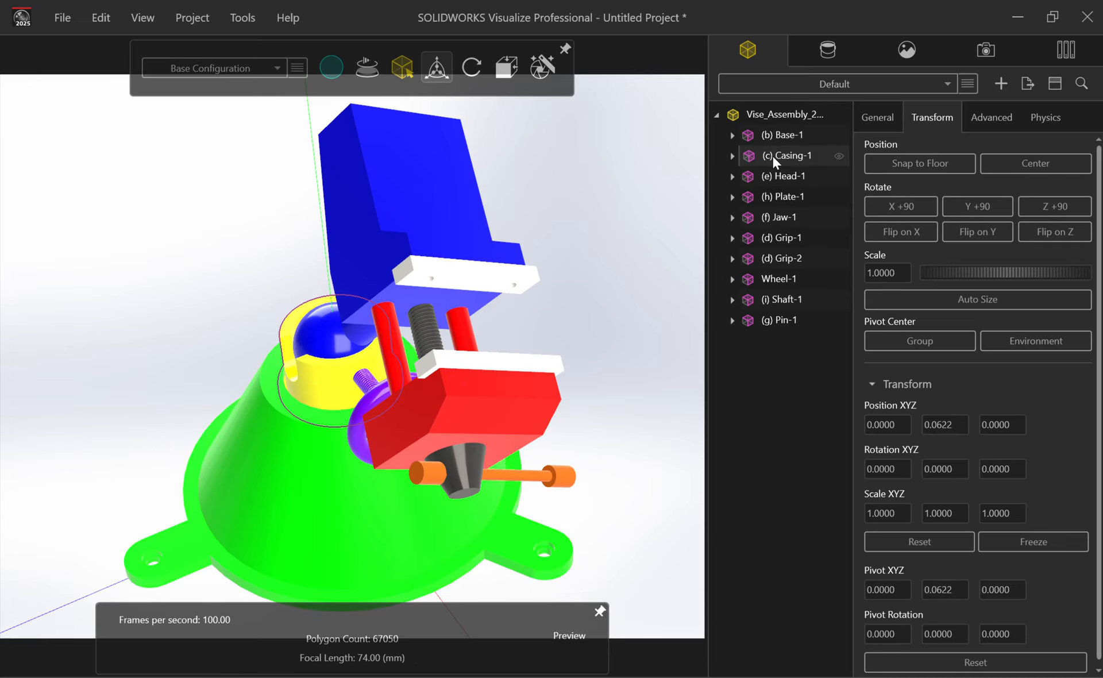
pyautogui.click(767, 115)
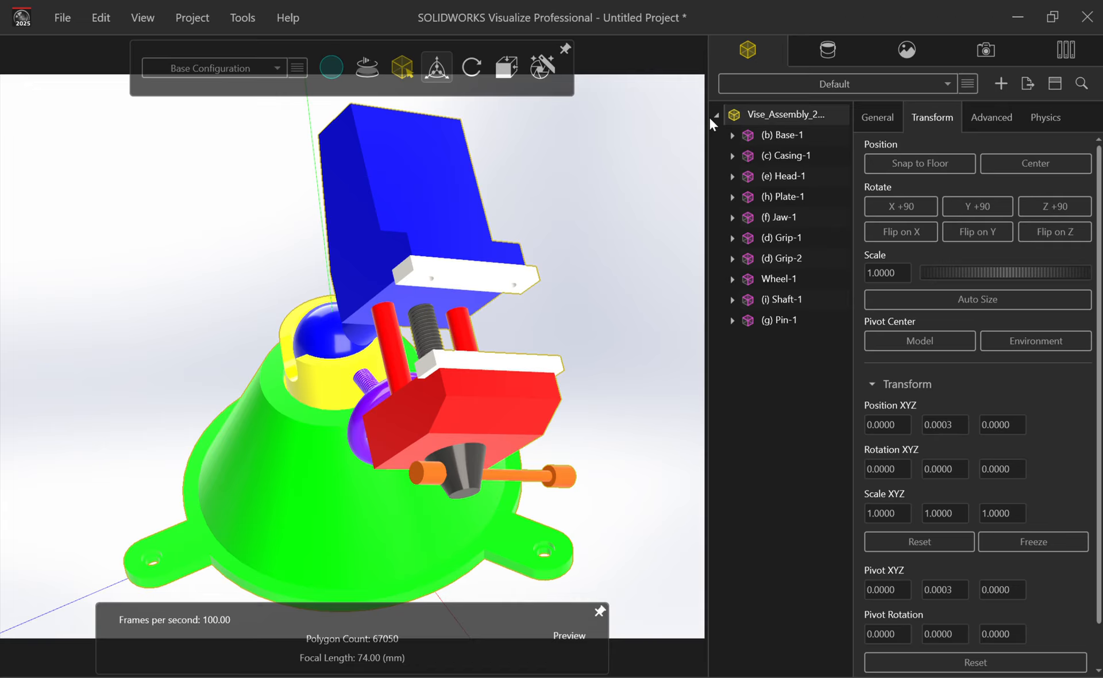
# Try a transparency of about 0.84 on the green base appearance, then set it back to 0
pyautogui.click(825, 50)
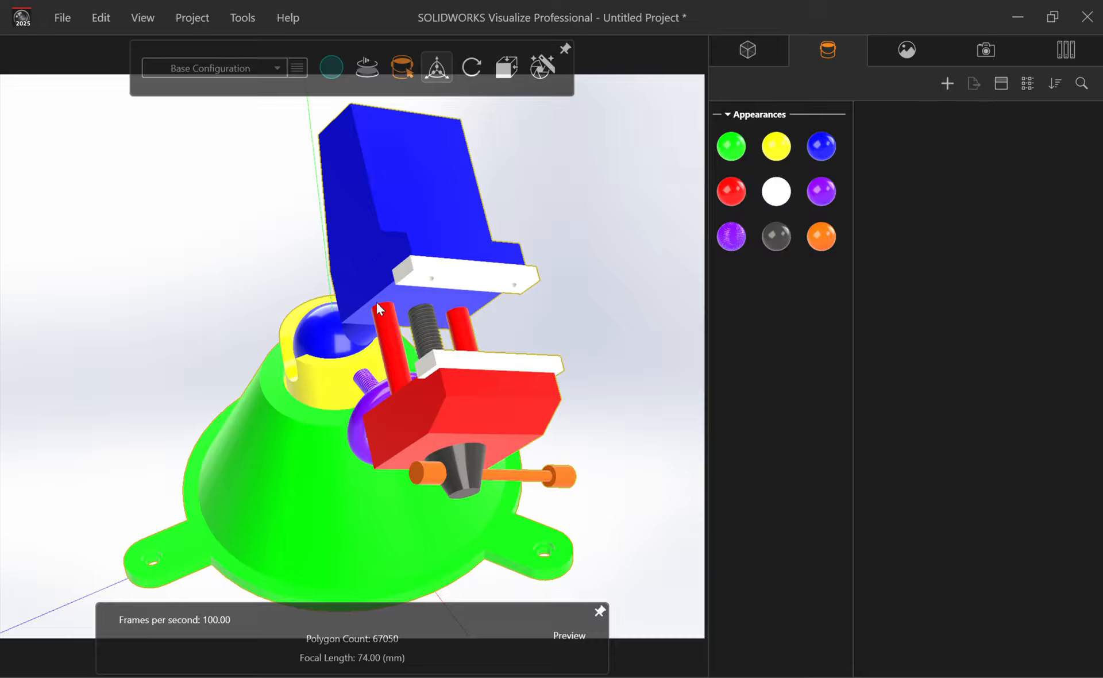
pyautogui.moveTo(377, 302); pyautogui.dragTo(405, 339)
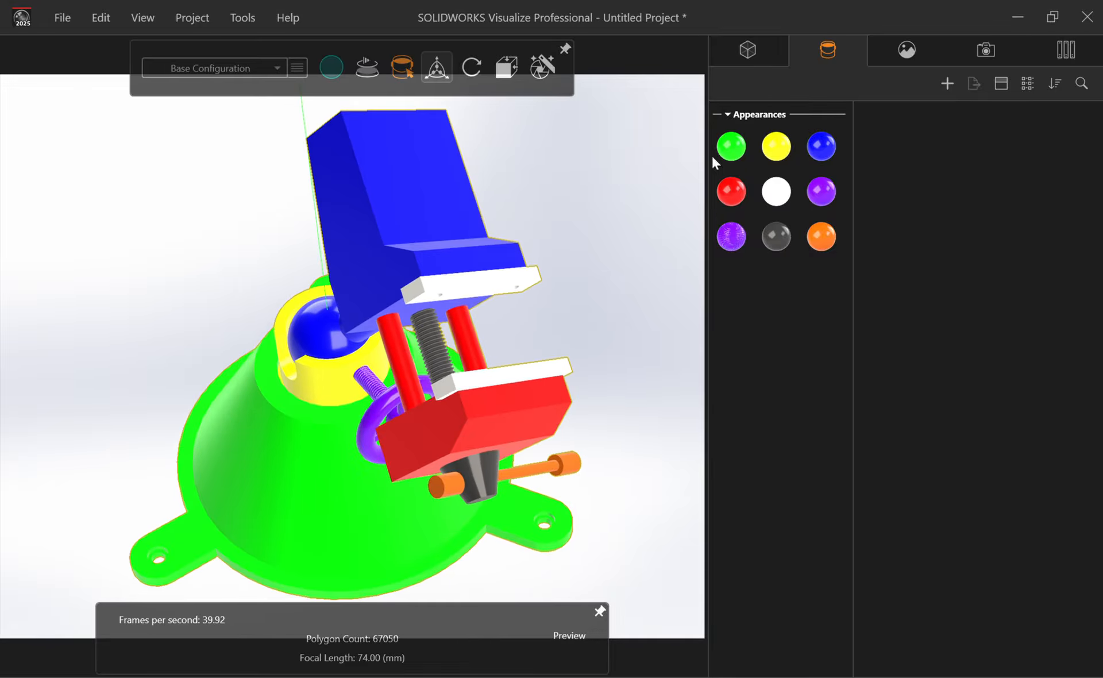
pyautogui.click(733, 149)
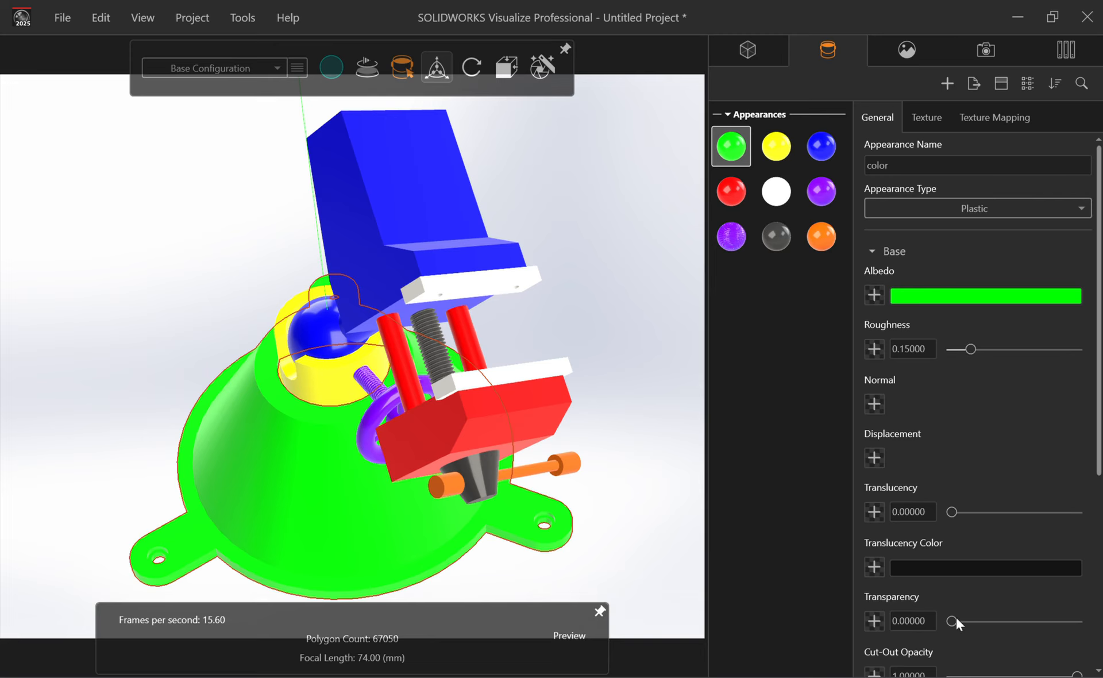
pyautogui.moveTo(954, 621); pyautogui.dragTo(1059, 621)
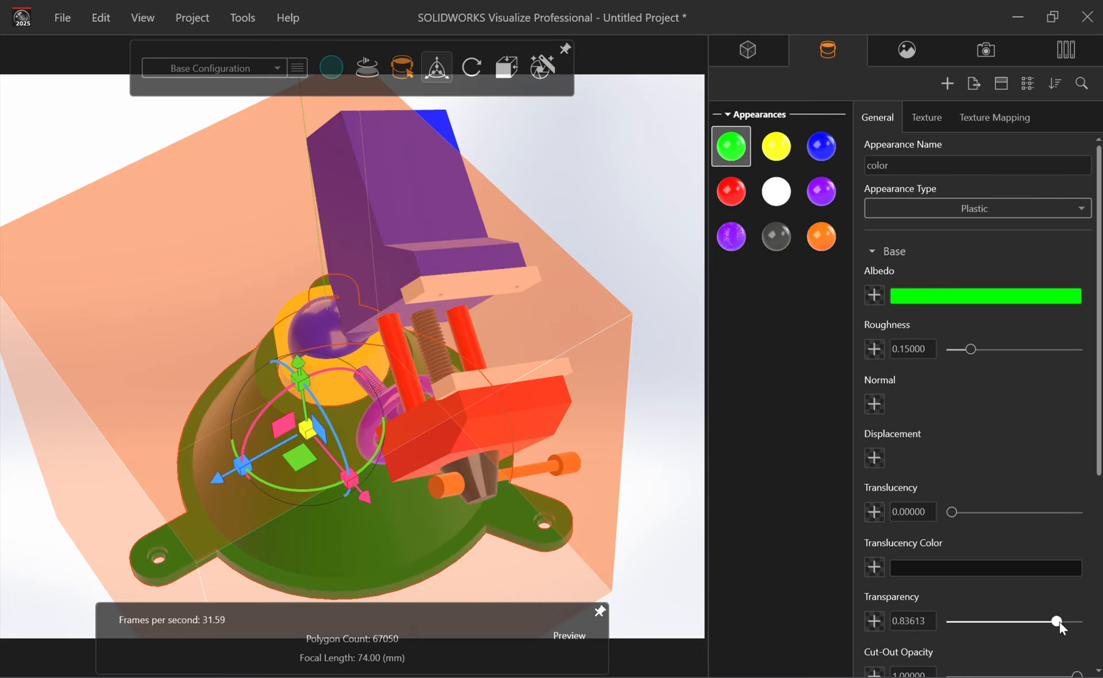
pyautogui.click(798, 499)
pyautogui.click(367, 501)
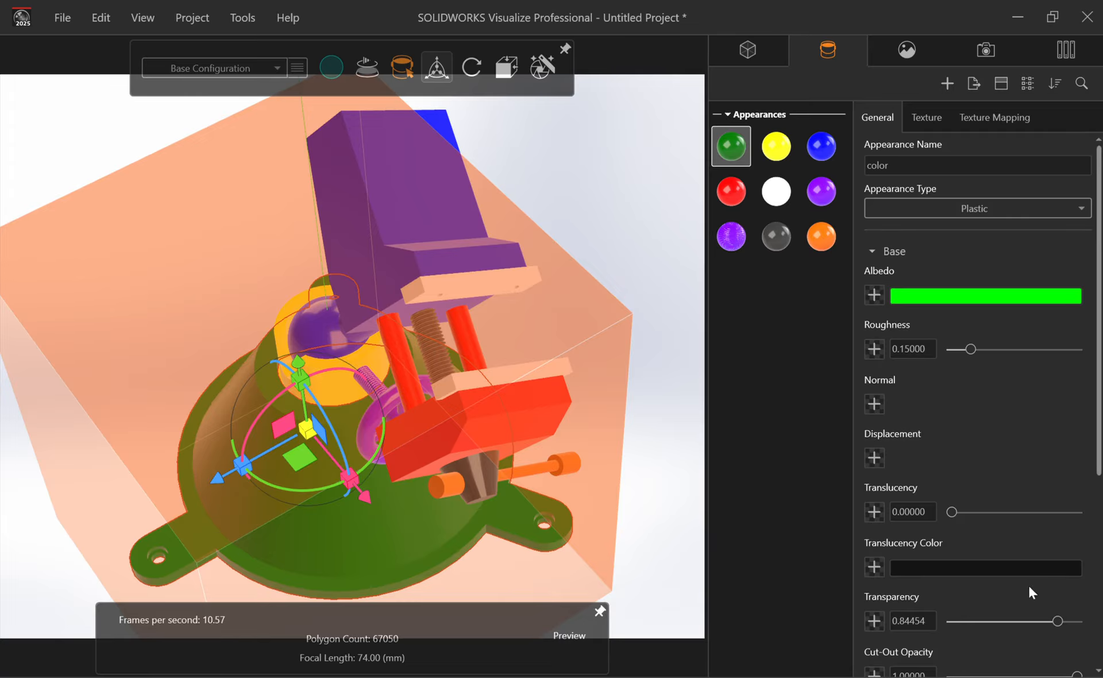
pyautogui.moveTo(1057, 621); pyautogui.dragTo(897, 603)
pyautogui.click(734, 429)
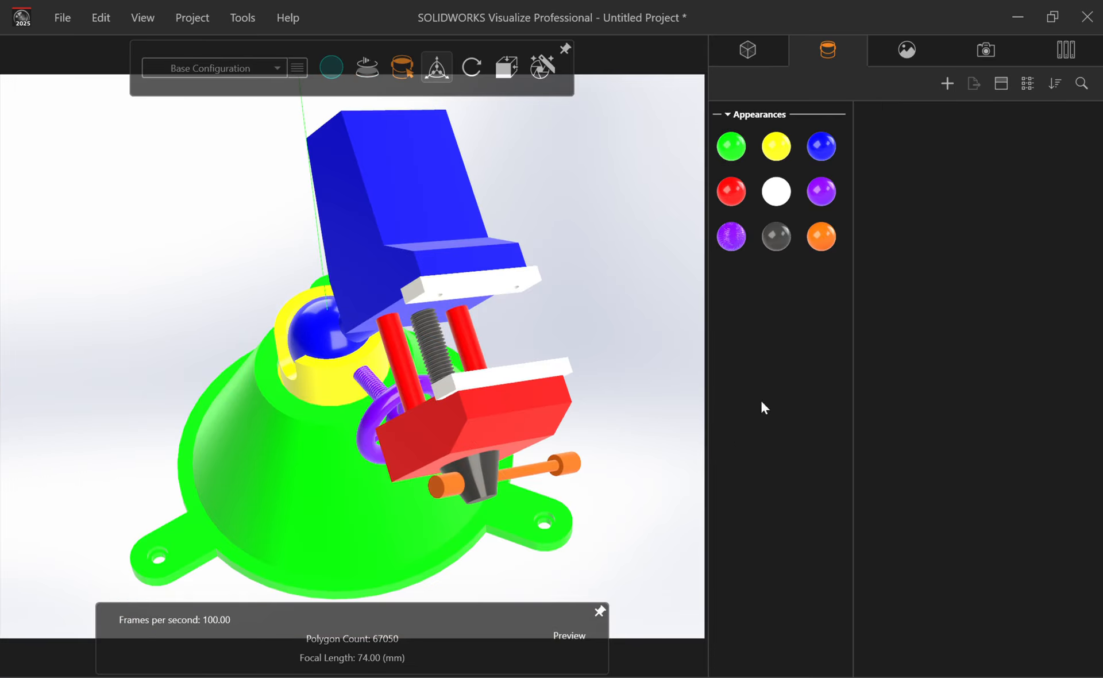
# Examine the general, texture and texture mapping settings of the green base appearance
pyautogui.click(733, 152)
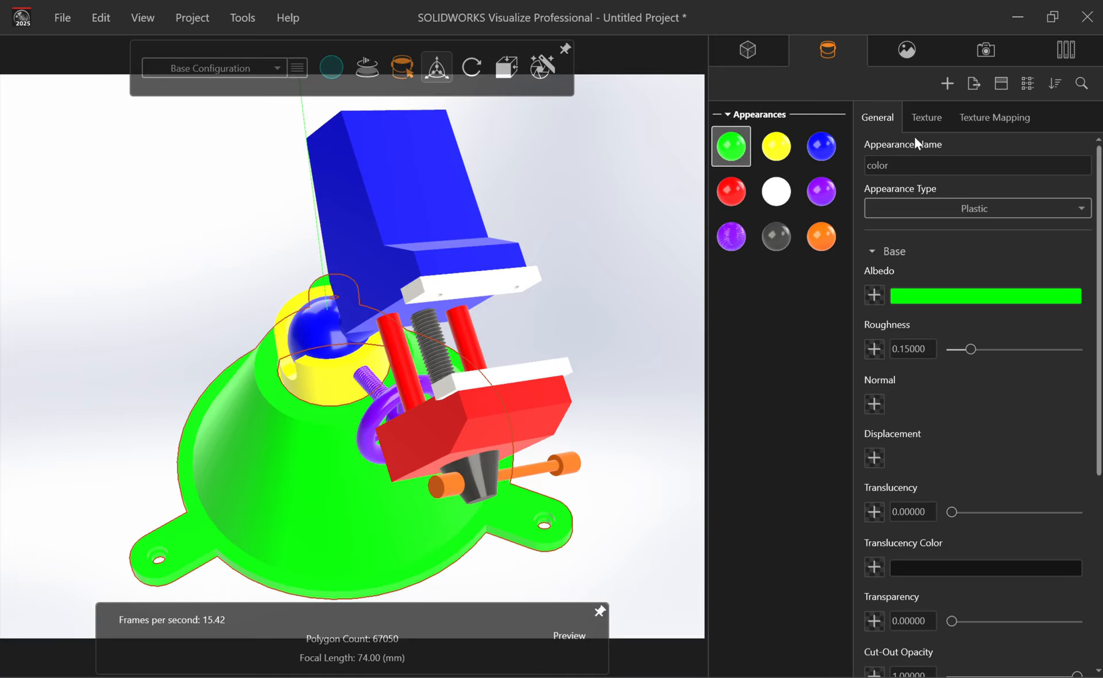
pyautogui.click(927, 121)
pyautogui.click(1003, 118)
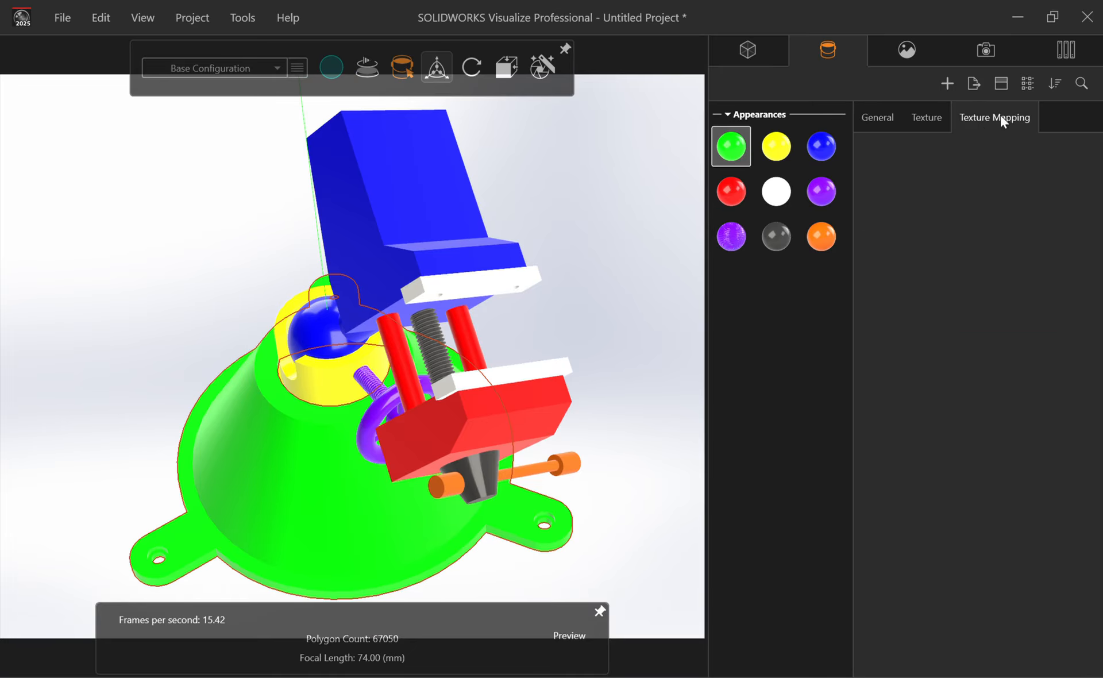
pyautogui.click(870, 111)
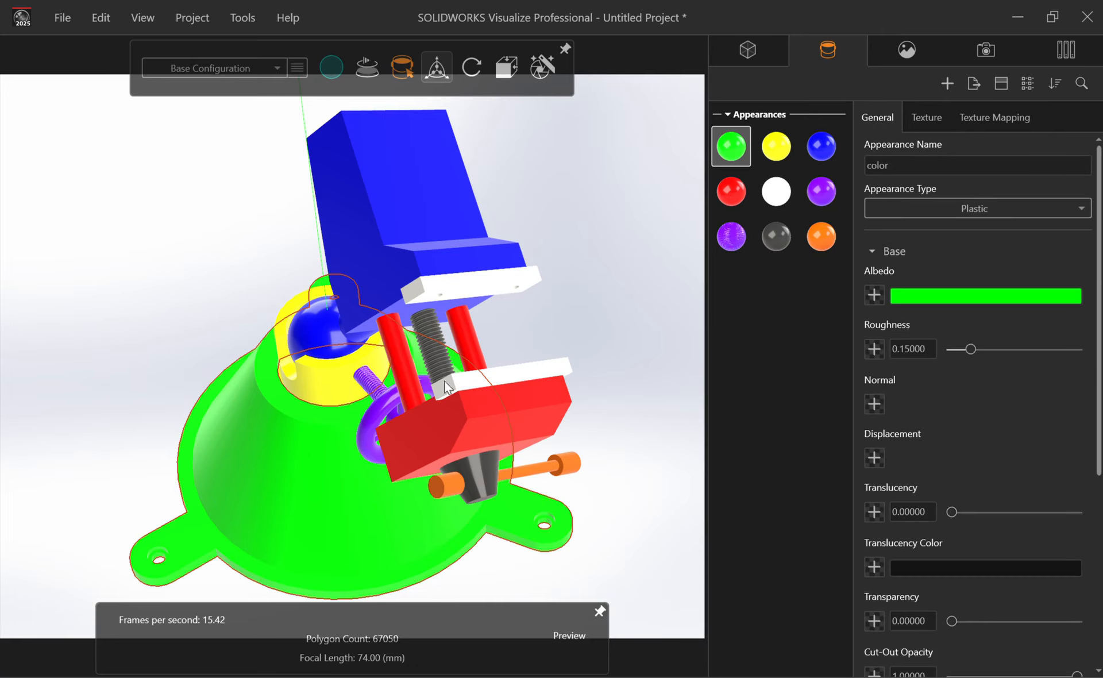
pyautogui.click(354, 439)
pyautogui.moveTo(354, 430); pyautogui.dragTo(557, 281)
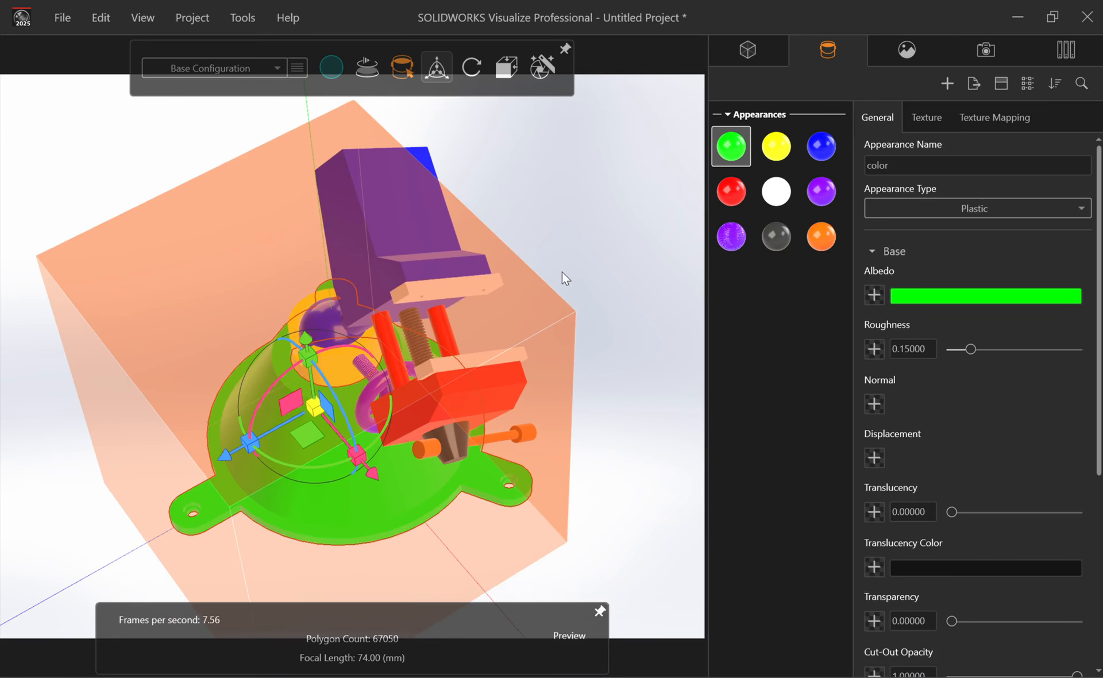
pyautogui.click(562, 272)
pyautogui.moveTo(224, 411); pyautogui.dragTo(229, 295, button='middle')
pyautogui.moveTo(586, 308); pyautogui.dragTo(560, 373, button='middle')
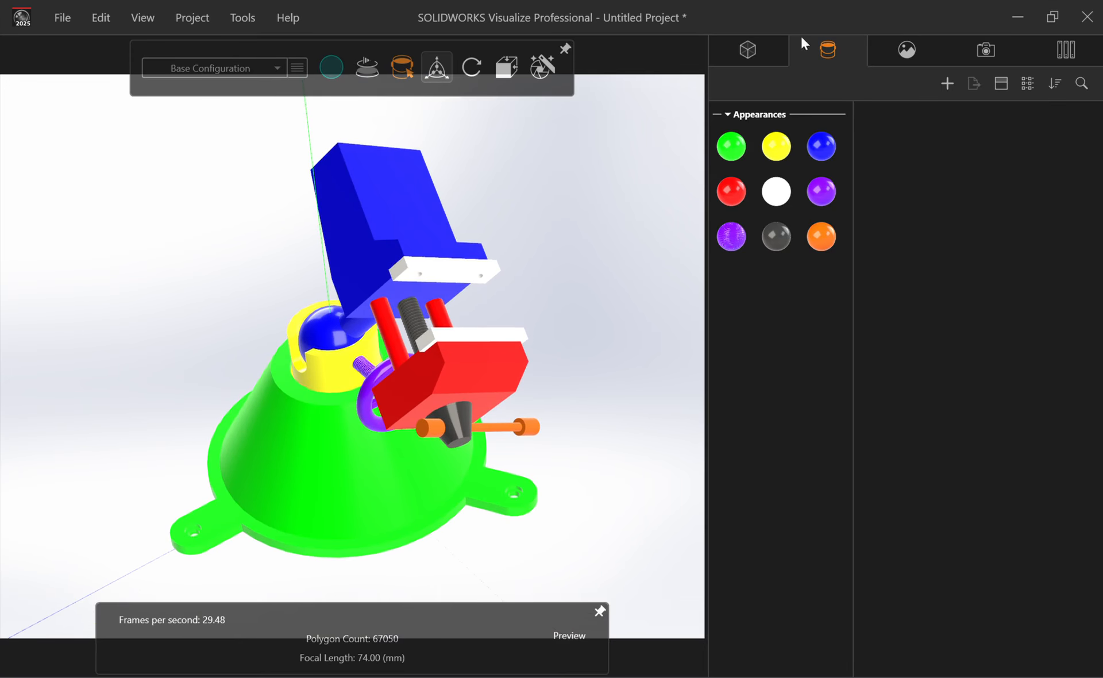
pyautogui.click(949, 85)
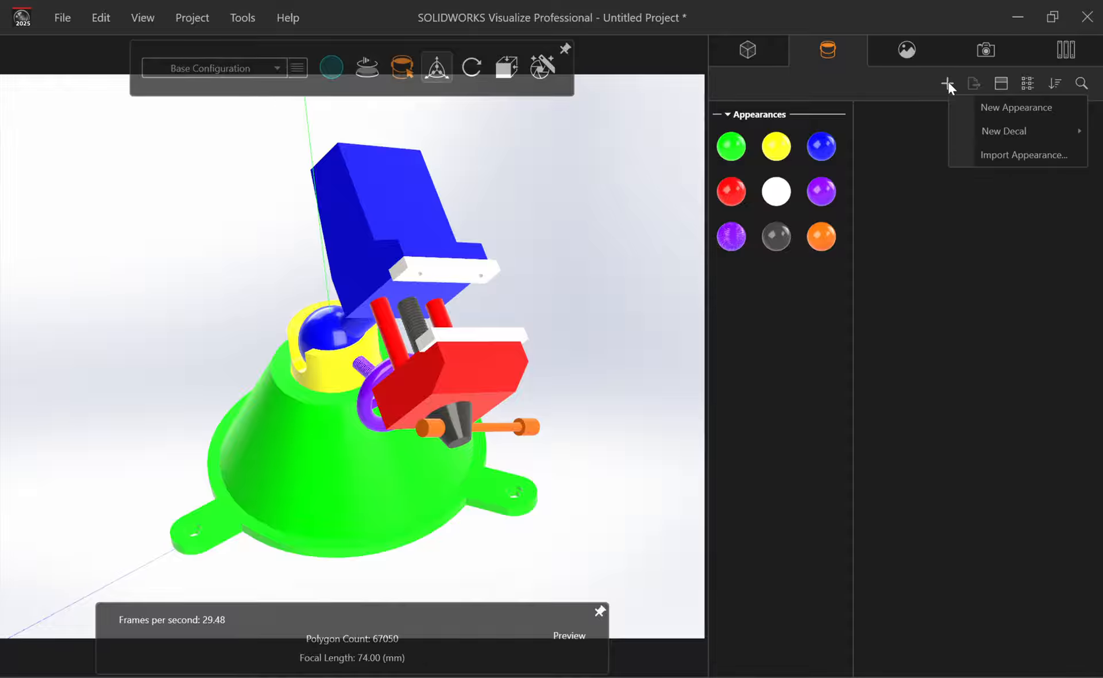
pyautogui.click(1015, 154)
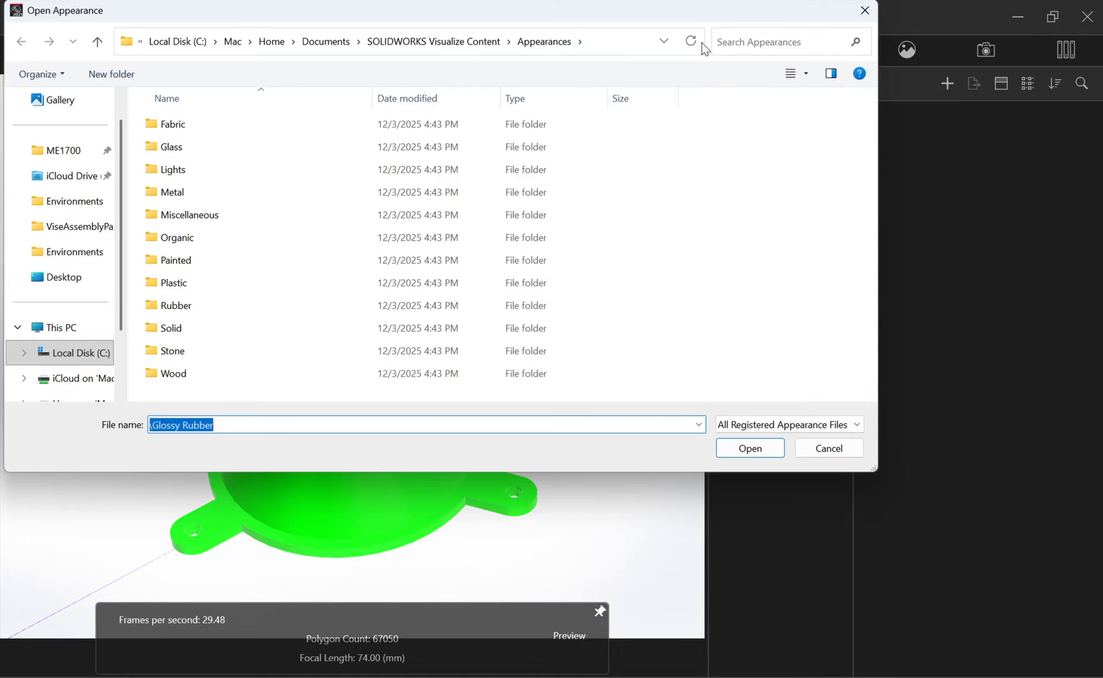
pyautogui.moveTo(592, 7); pyautogui.dragTo(723, 40)
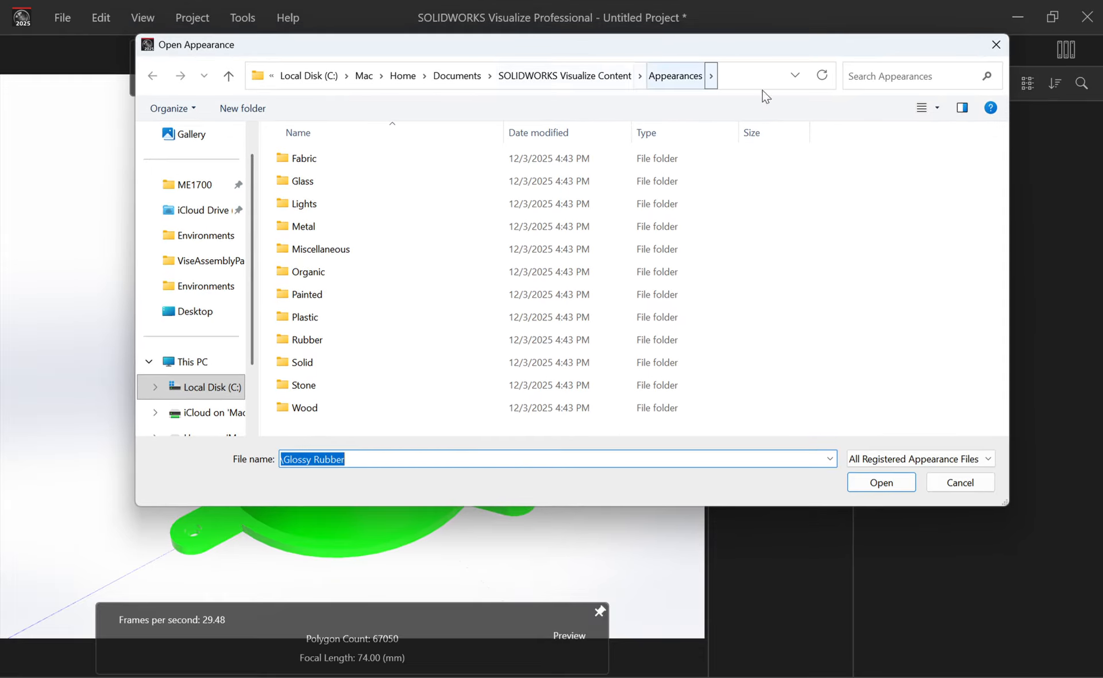
pyautogui.click(959, 481)
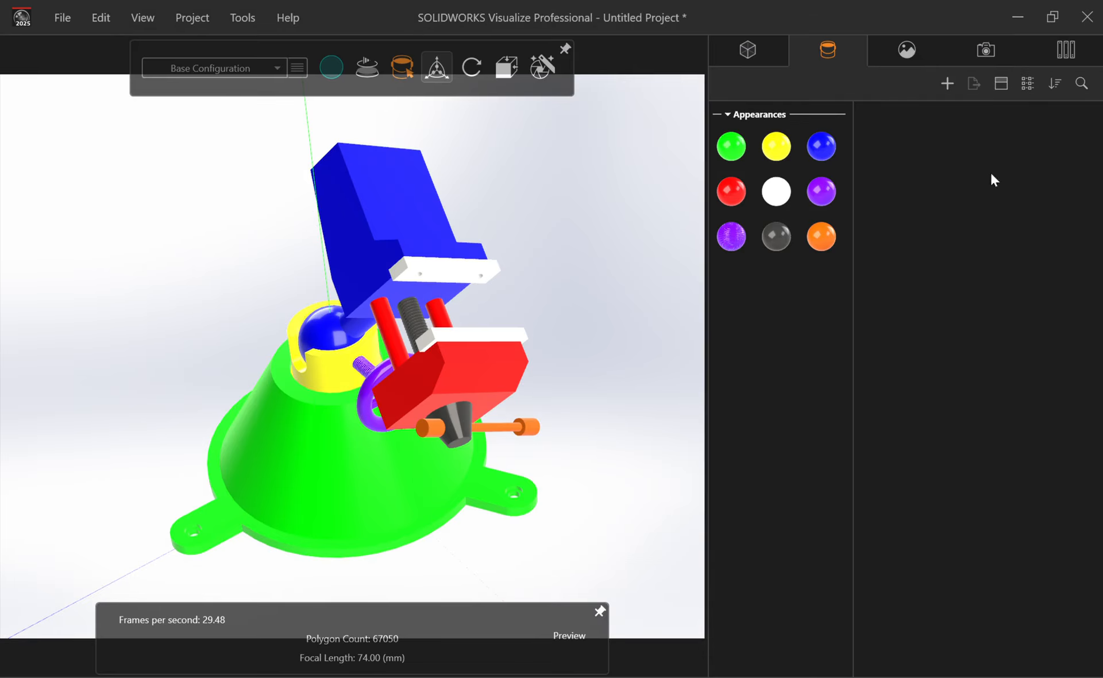
# Import all the appearances in the Metal > Steel folder, from Brushed Steel through Stainless Steel Treadplate
pyautogui.click(946, 83)
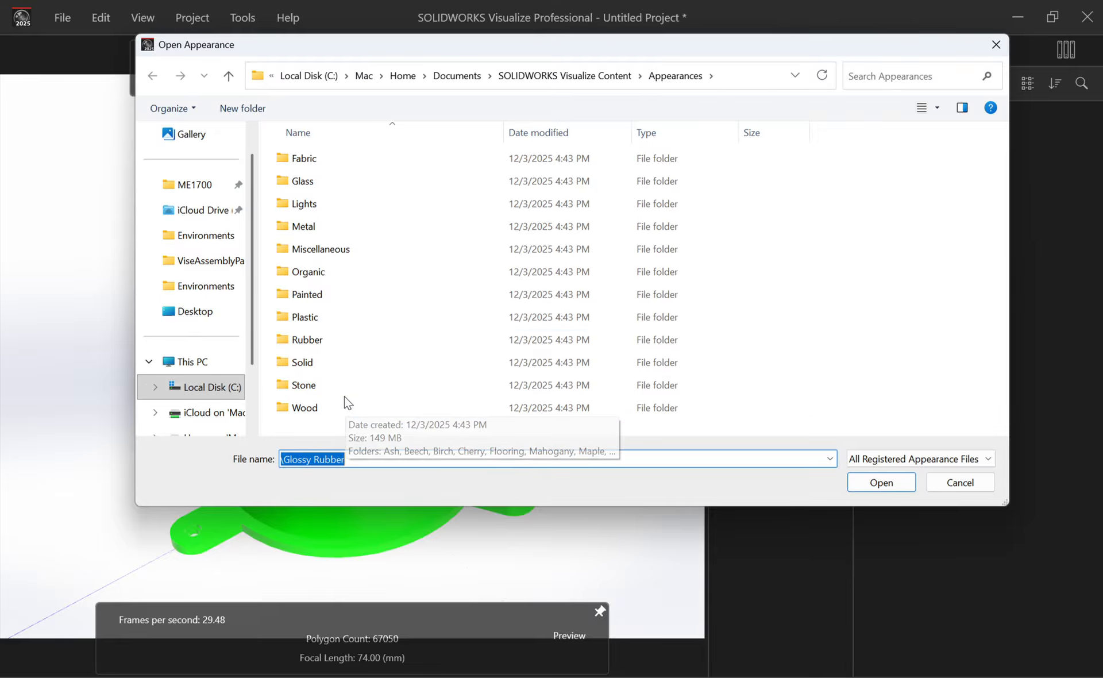
pyautogui.doubleClick(333, 227)
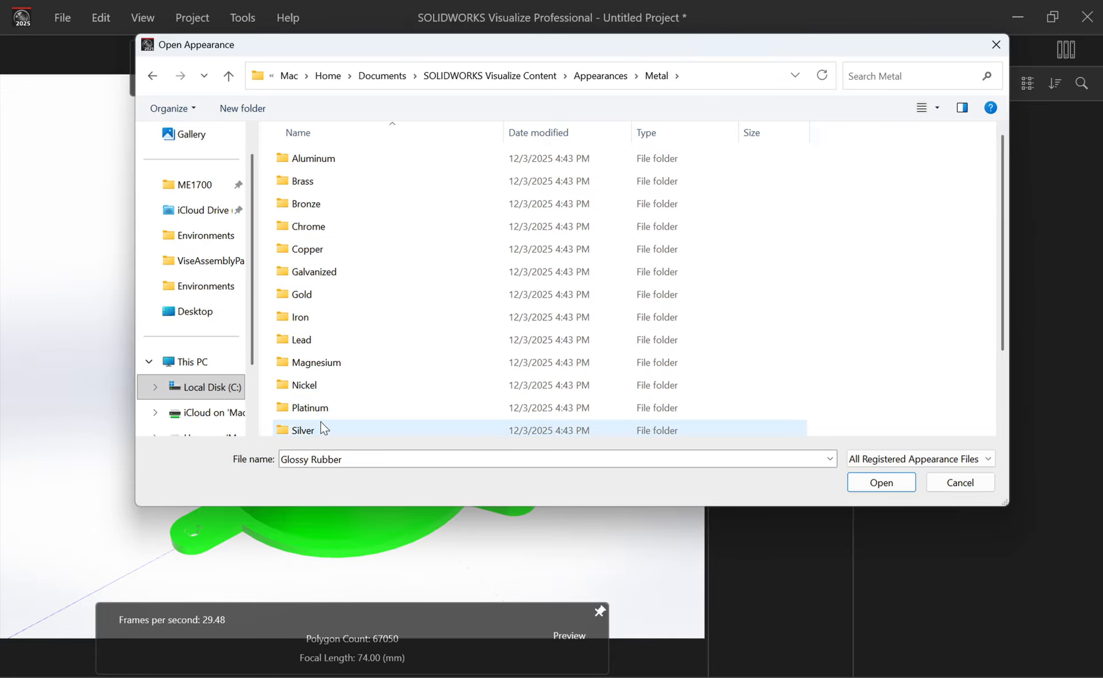
pyautogui.scroll(-2, 368, 398)
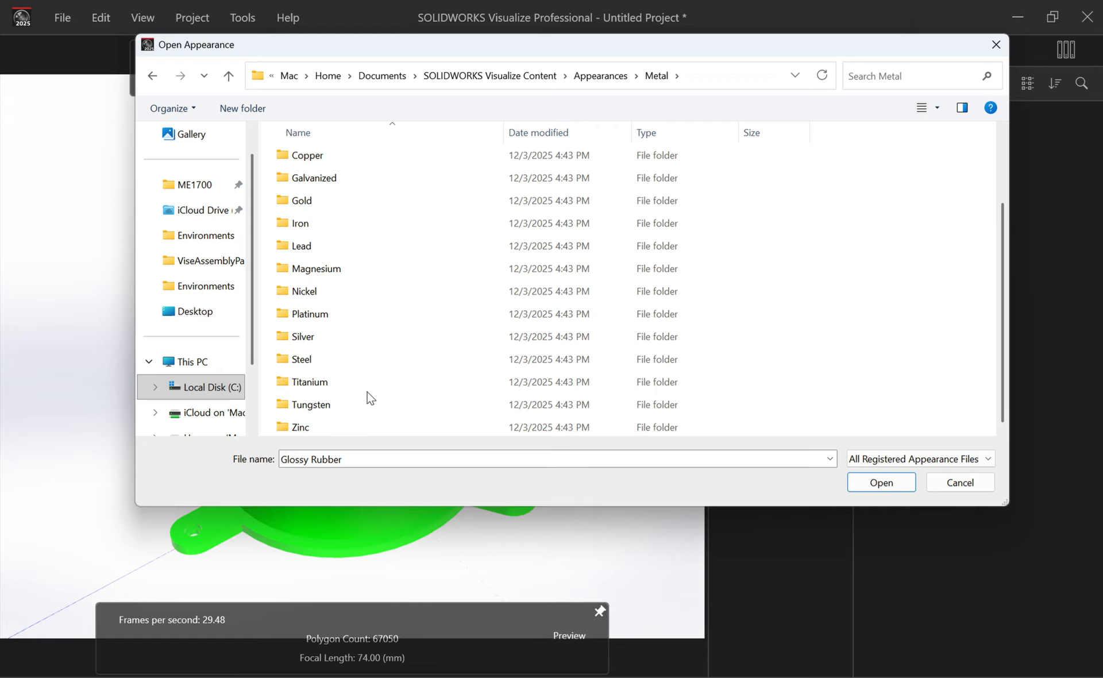
pyautogui.doubleClick(332, 358)
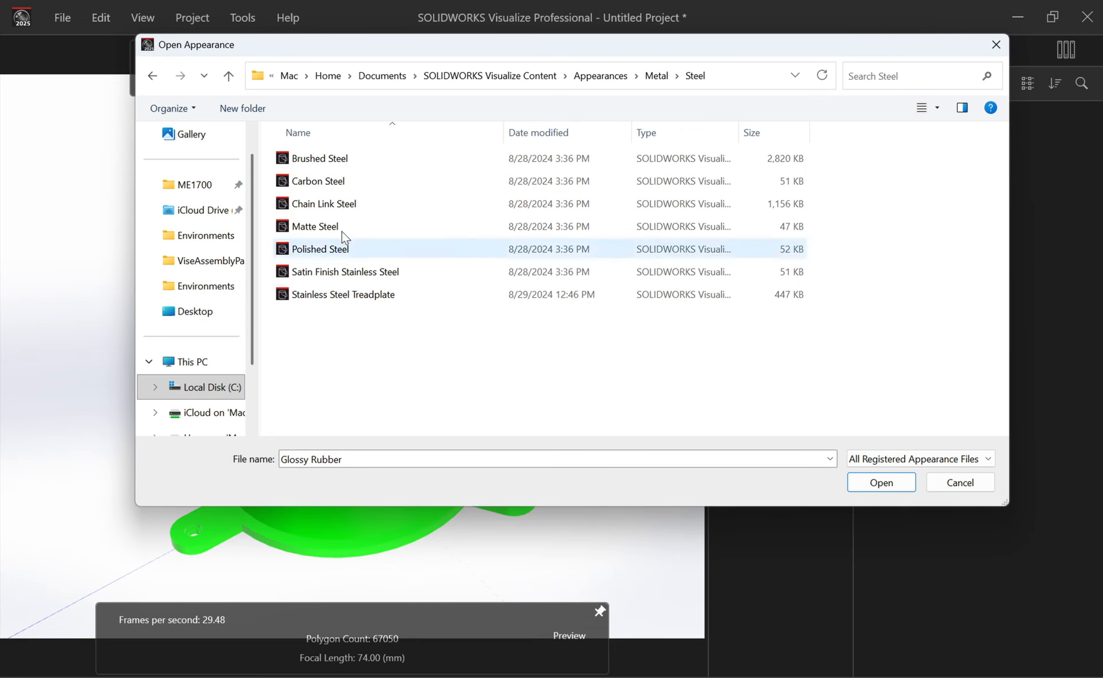
pyautogui.click(331, 160)
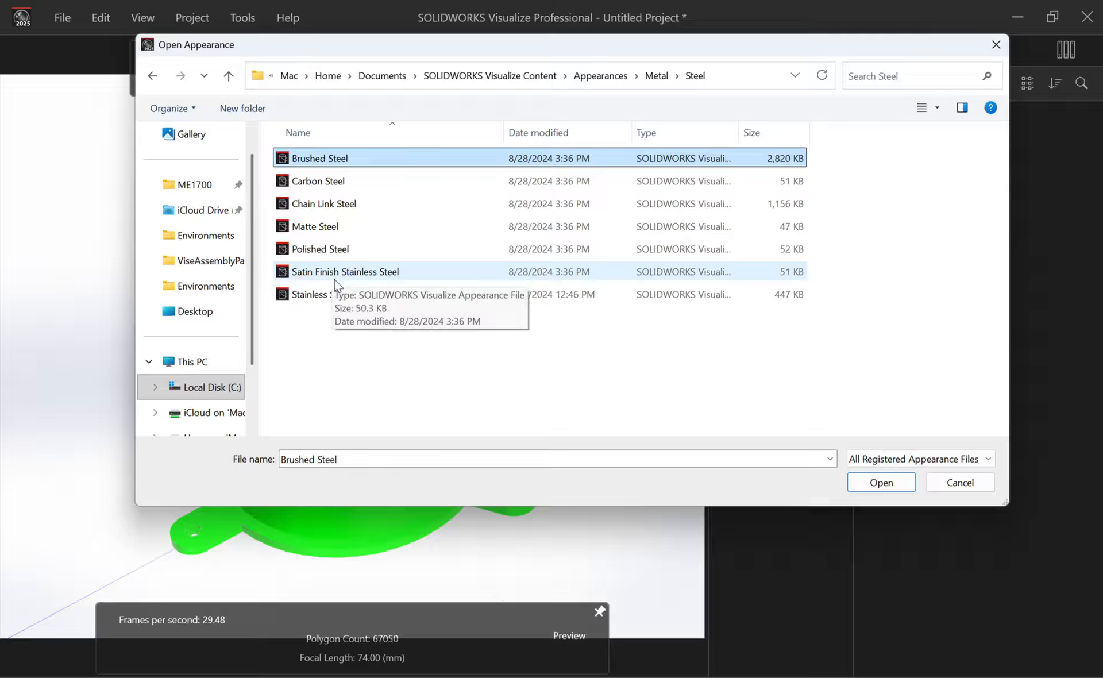
pyautogui.keyDown('shift'); pyautogui.click(345, 294); pyautogui.keyUp('shift')
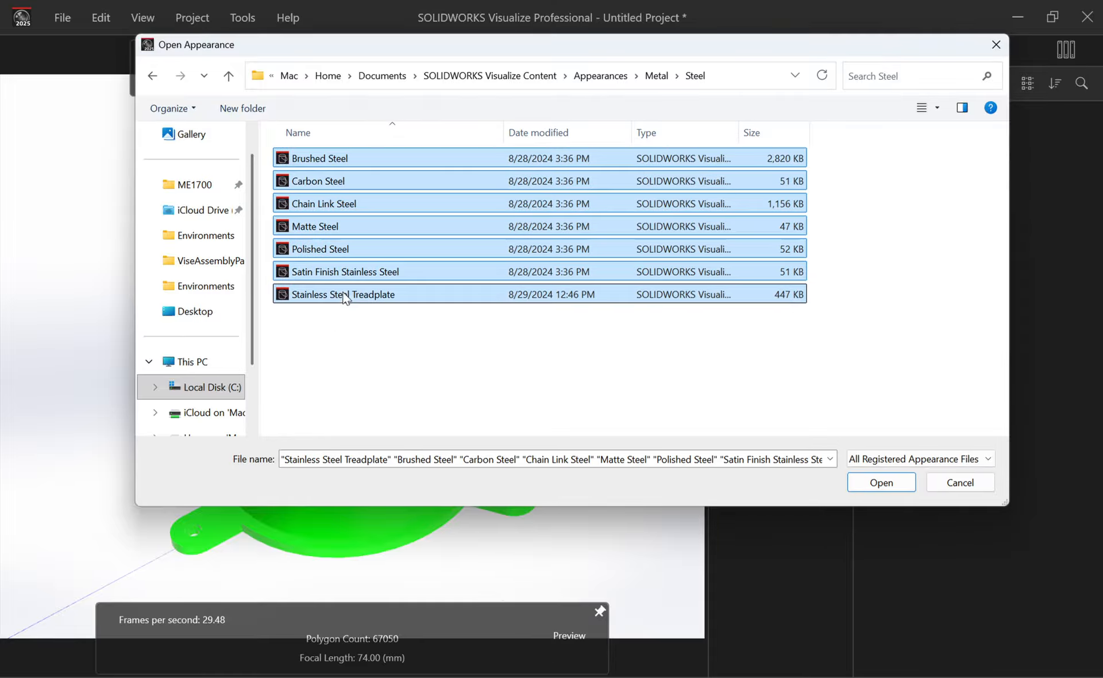
pyautogui.click(889, 485)
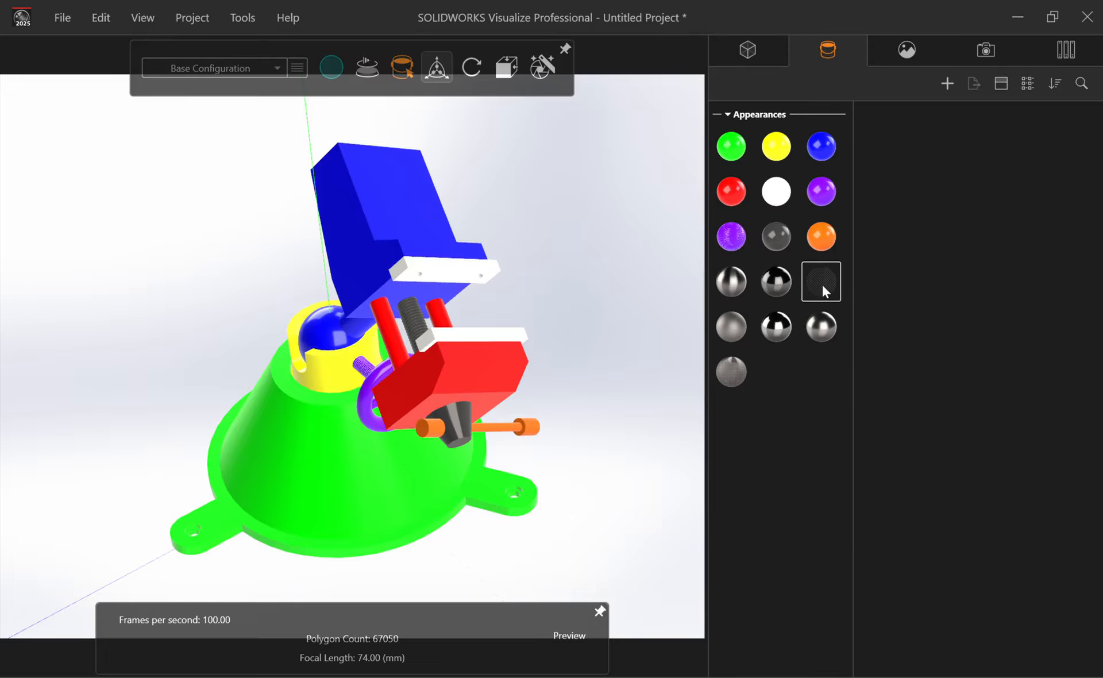
# Try the Carbon Steel appearance on the vise base and check its texture and texture mapping settings
pyautogui.click(776, 281)
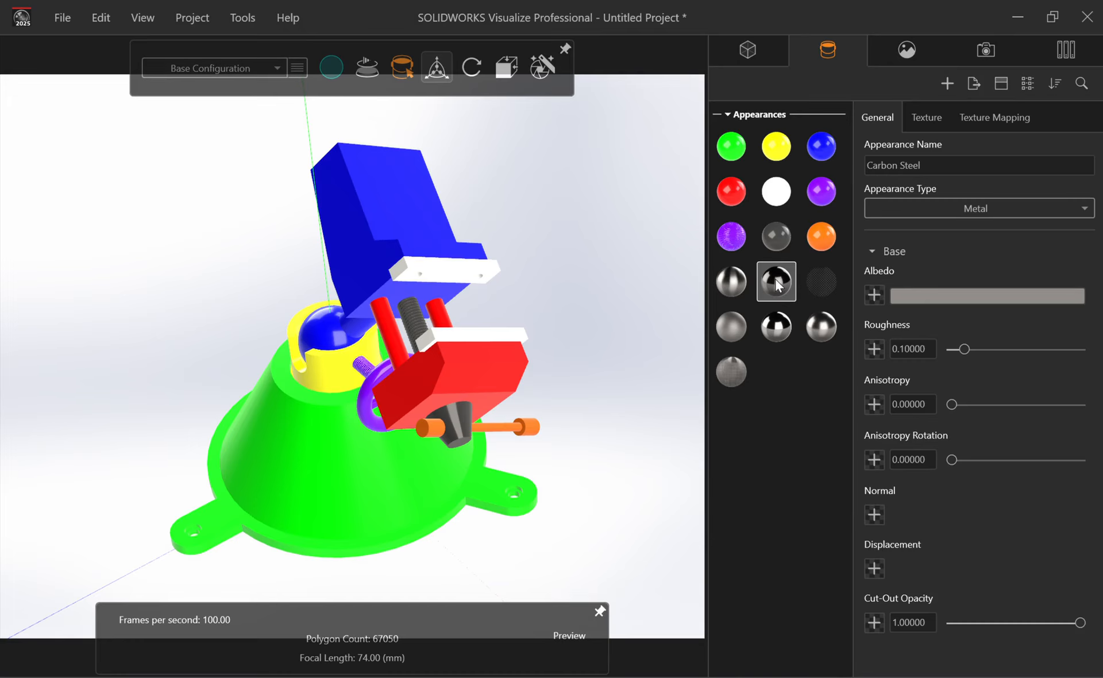
pyautogui.moveTo(776, 283); pyautogui.dragTo(370, 449)
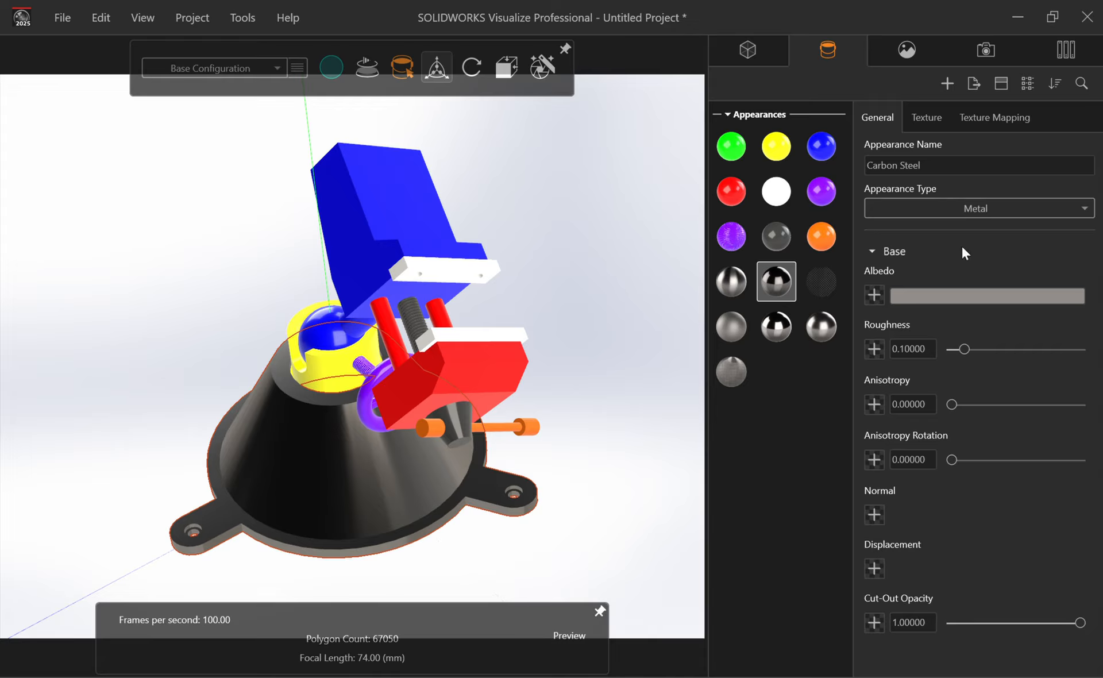
pyautogui.click(929, 119)
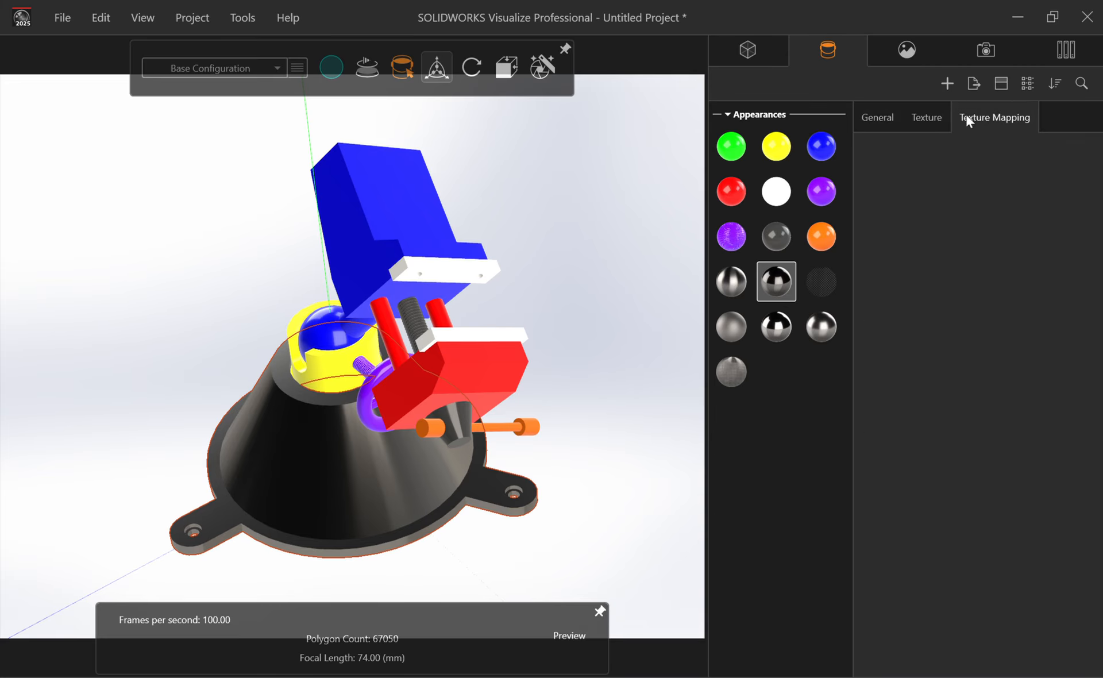
pyautogui.click(880, 118)
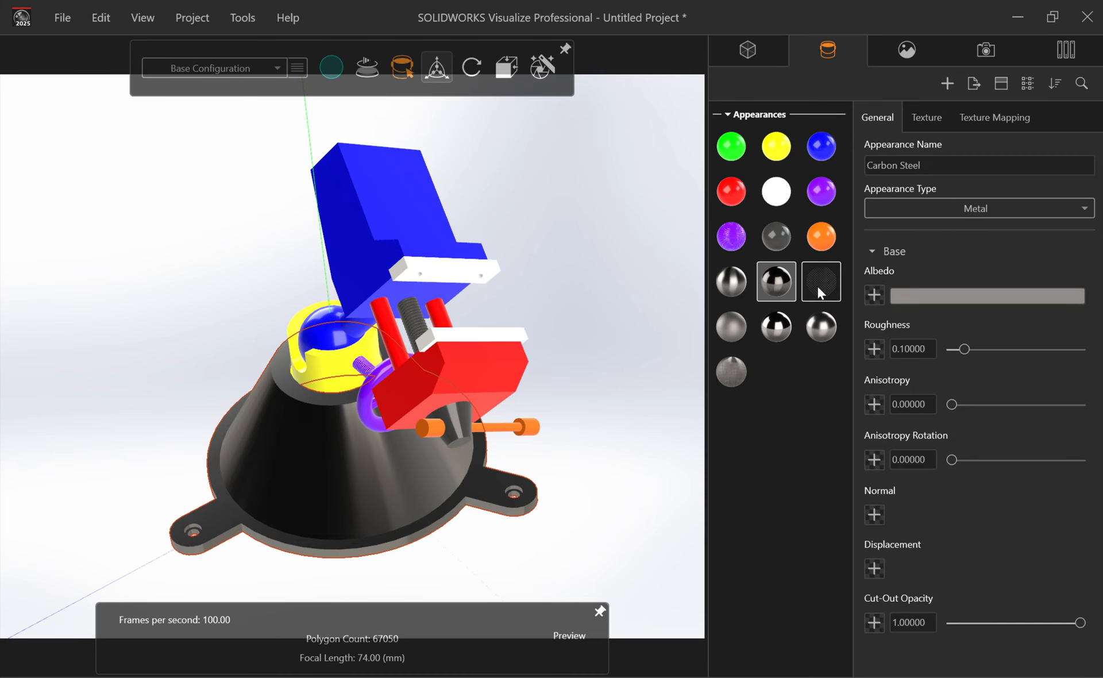
# Apply the Chain Link Steel appearance to the vise base and review its normal and cut-out opacity textures
pyautogui.moveTo(822, 284); pyautogui.dragTo(405, 461)
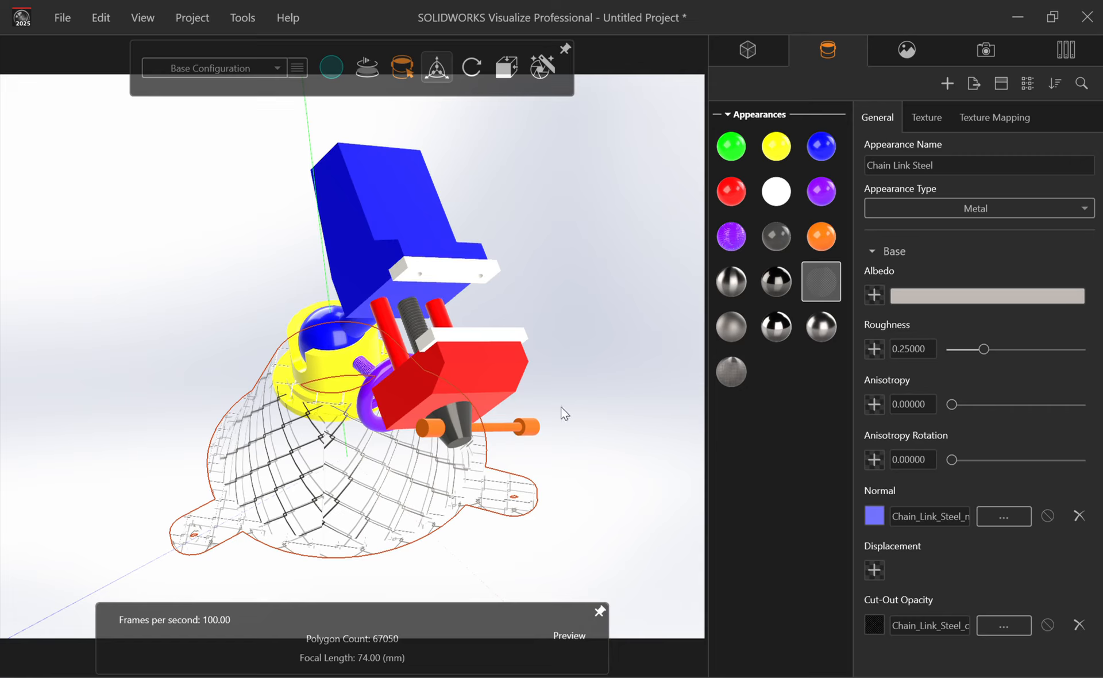
pyautogui.moveTo(636, 326); pyautogui.dragTo(564, 336)
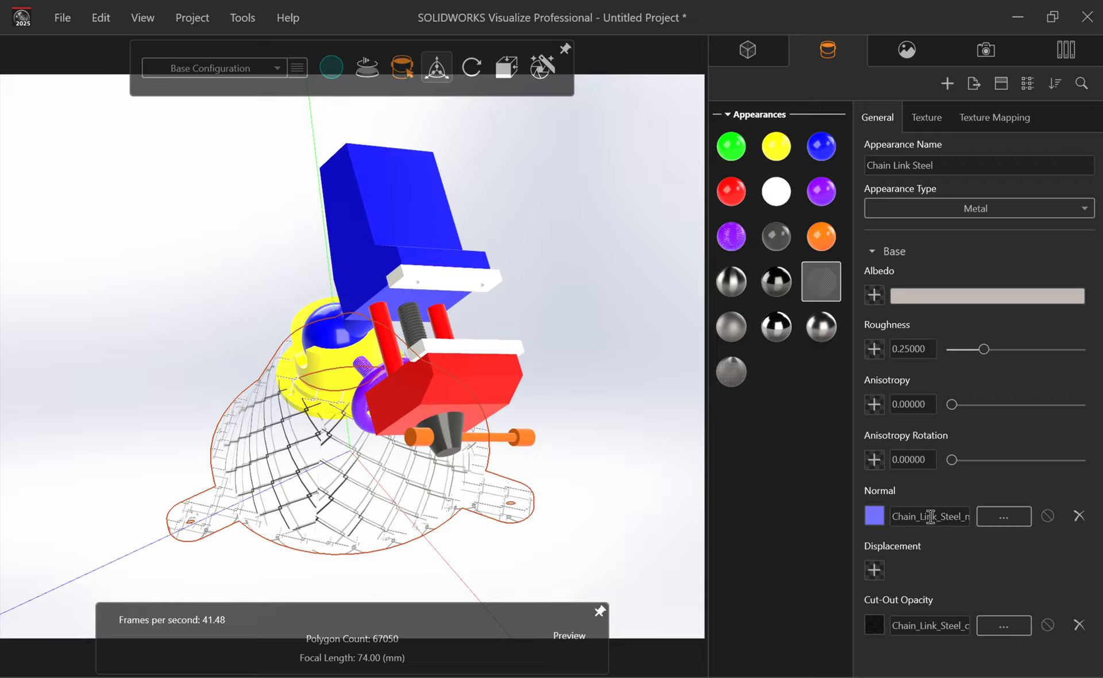
pyautogui.rightClick(894, 516)
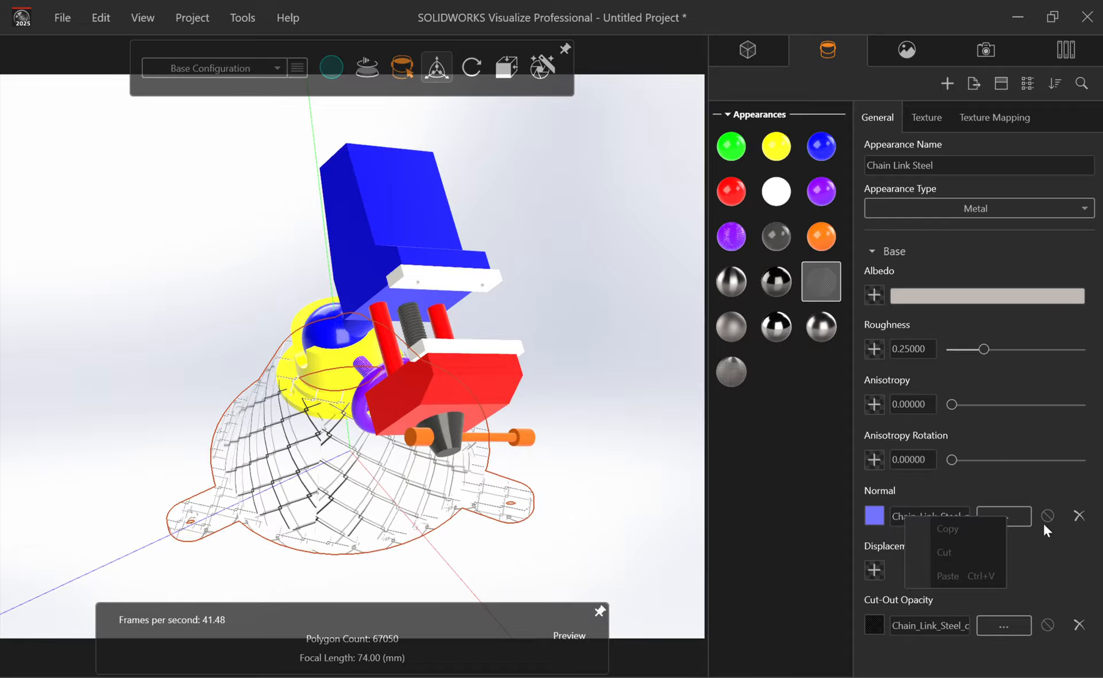
pyautogui.click(1028, 491)
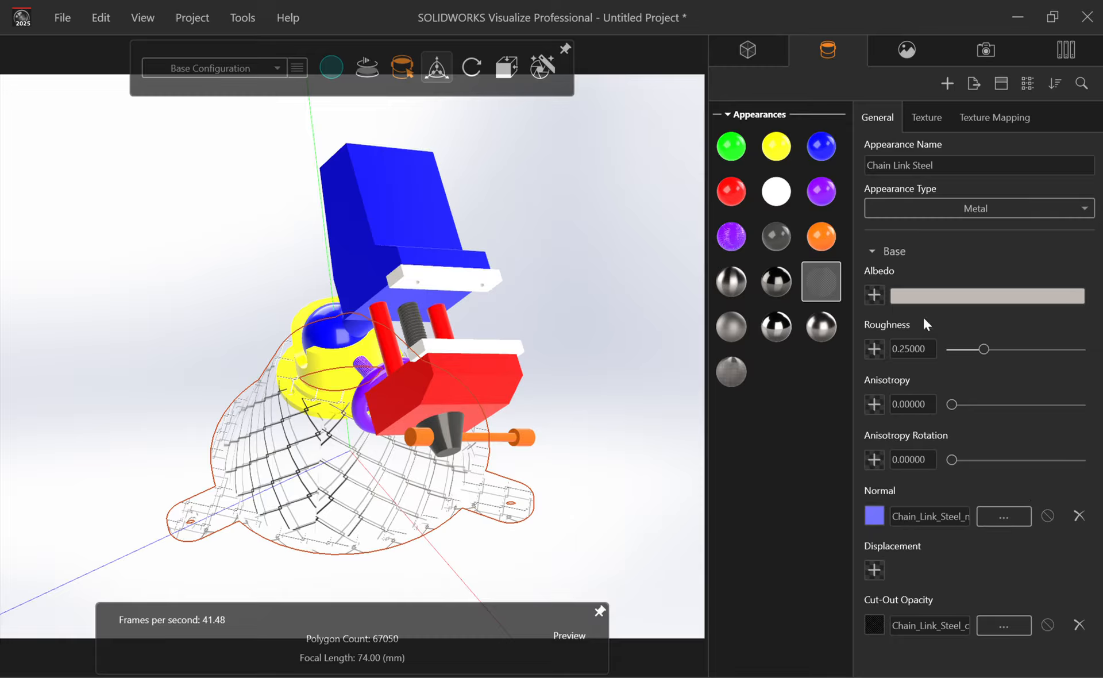
pyautogui.click(935, 115)
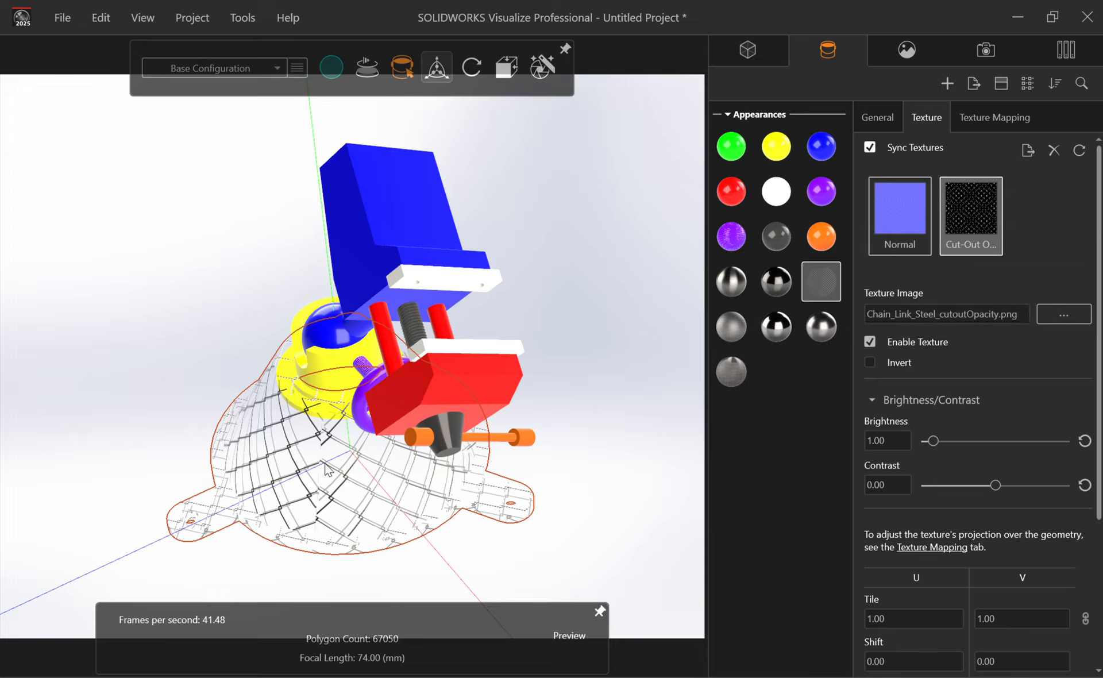
pyautogui.moveTo(400, 491); pyautogui.dragTo(332, 387)
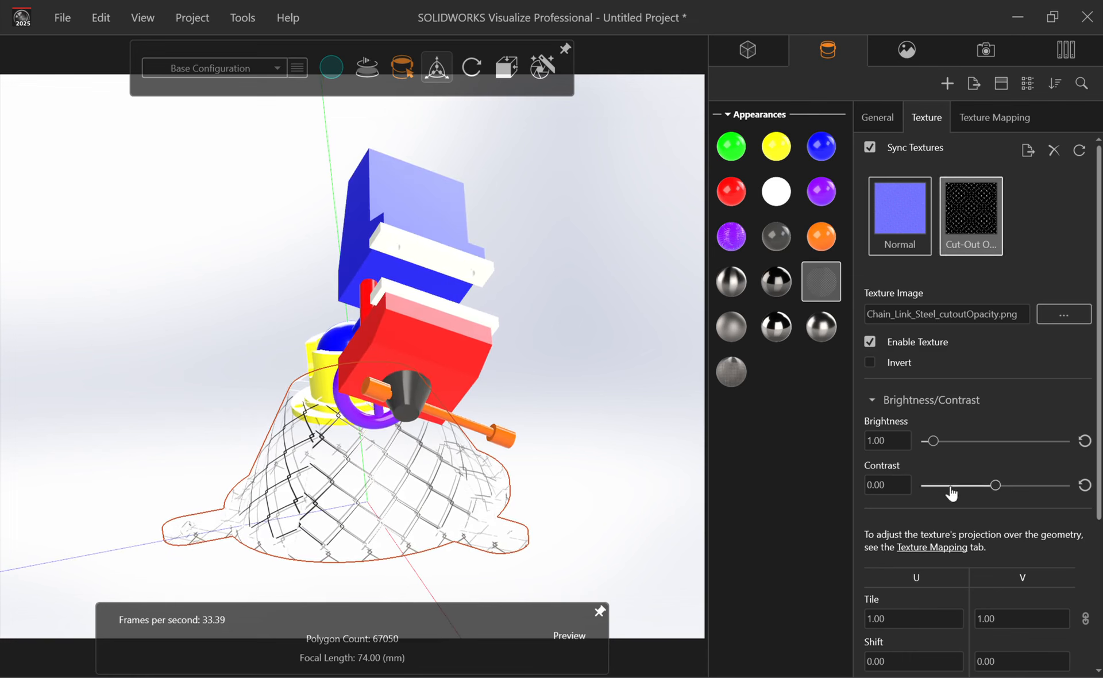
# Set the Chain Link Steel texture tiling to 0.88 in U and V and the cut-out opacity texture's brightness to 6.80
pyautogui.scroll(-3, 962, 572)
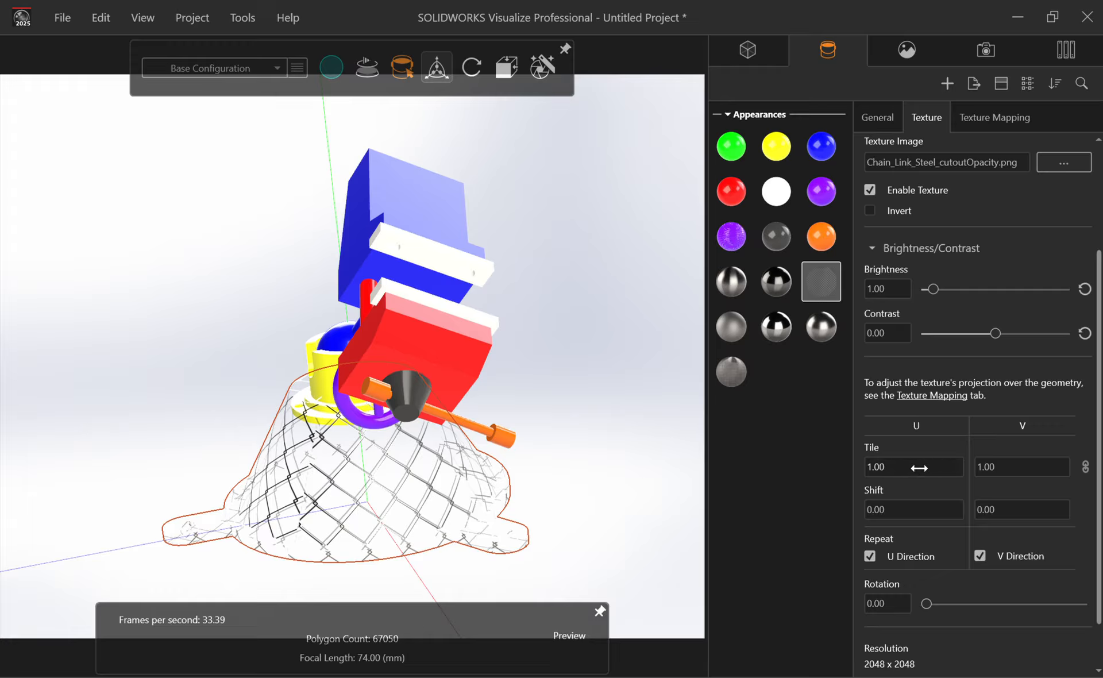
pyautogui.moveTo(906, 467); pyautogui.dragTo(892, 463)
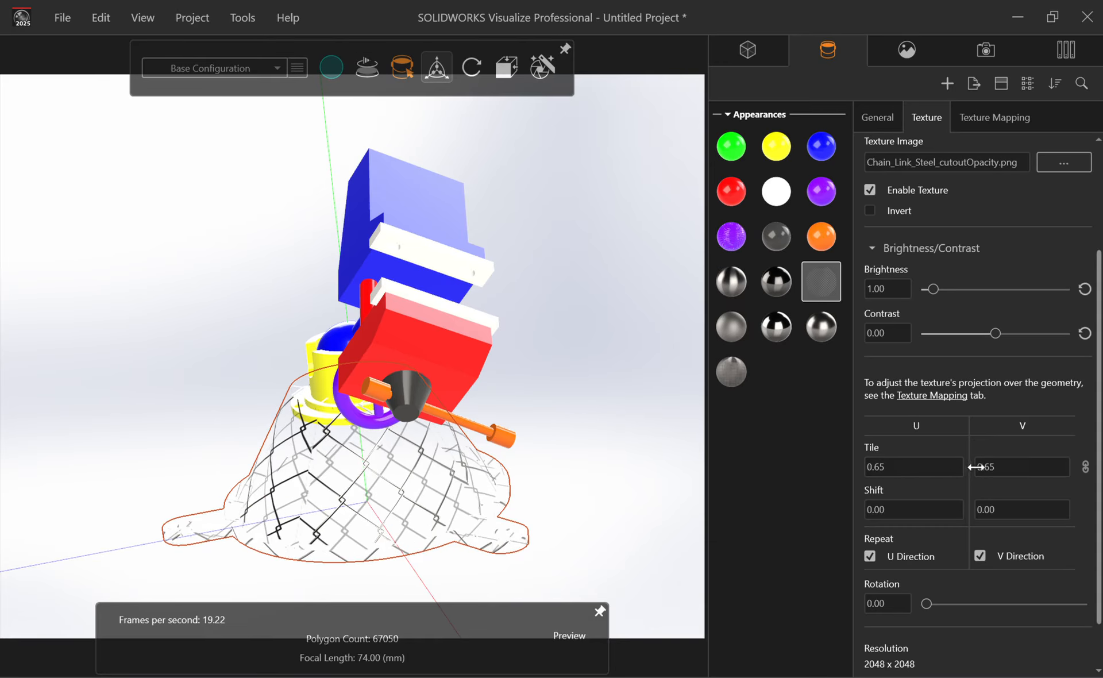
pyautogui.moveTo(1008, 469)
pyautogui.mouseDown()
pyautogui.moveTo(990, 468)
pyautogui.moveTo(1028, 469)
pyautogui.mouseUp()
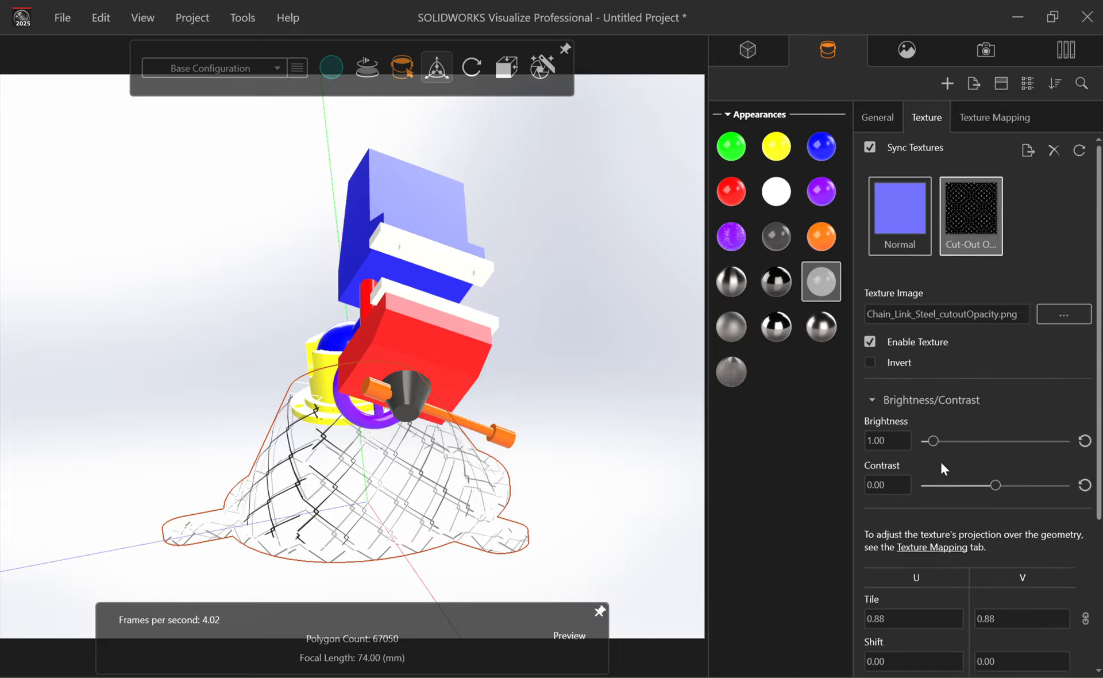
pyautogui.moveTo(933, 441); pyautogui.dragTo(972, 446)
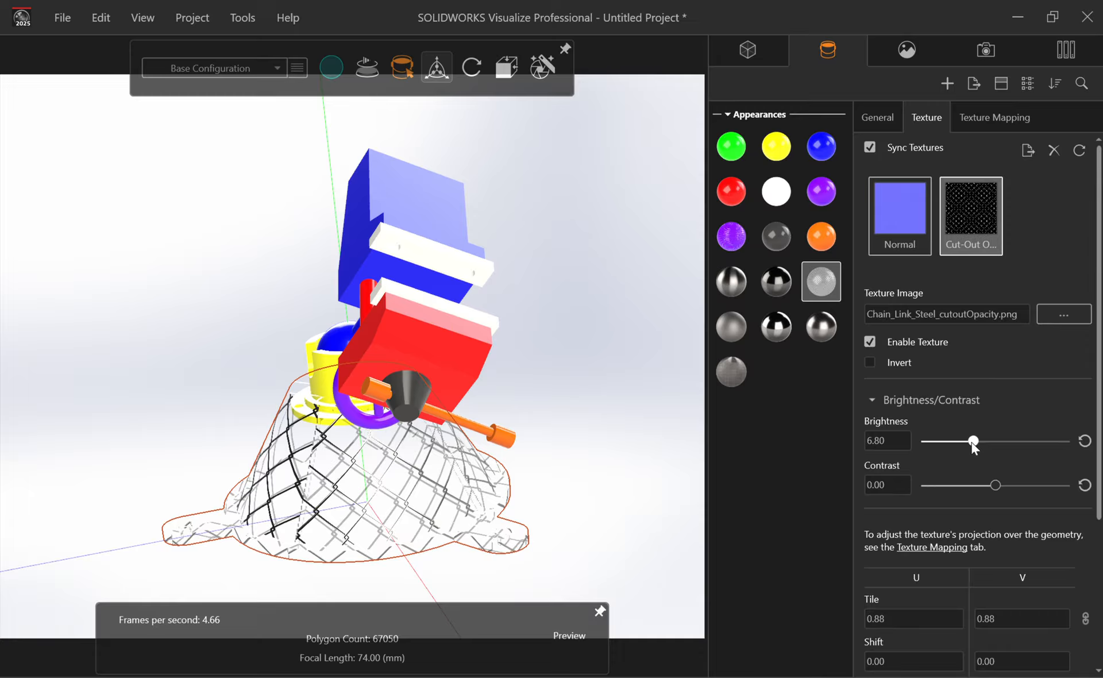
# Disable the cut-out opacity texture to compare the base without it, re-enable it and invert it
pyautogui.click(870, 341)
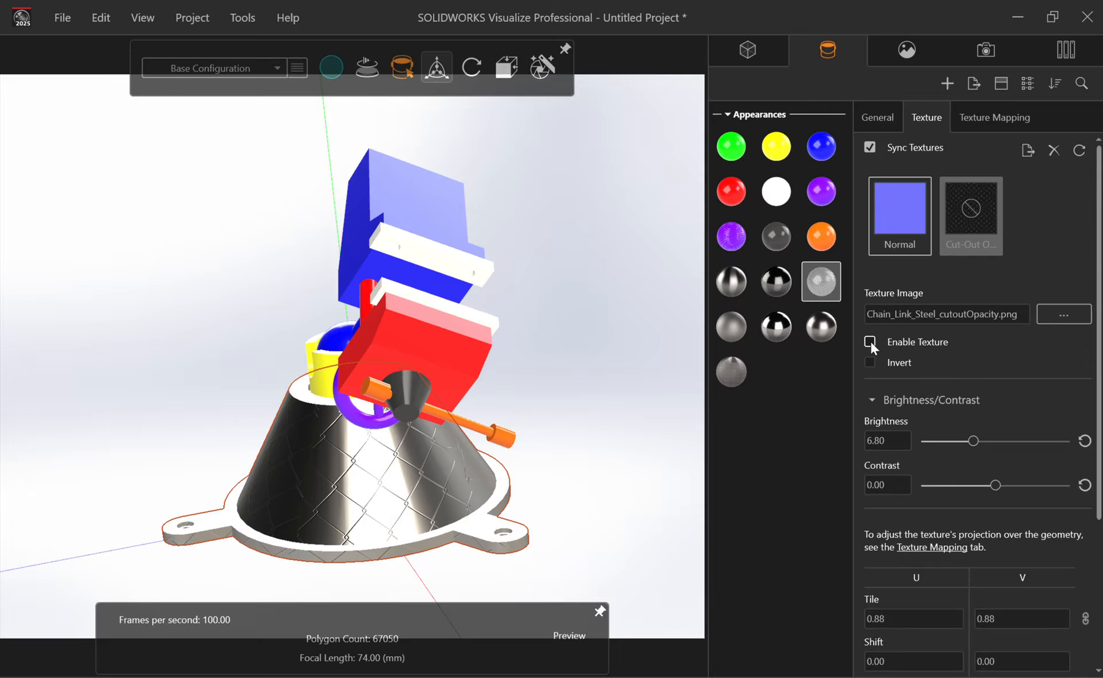
pyautogui.moveTo(483, 467); pyautogui.dragTo(524, 527)
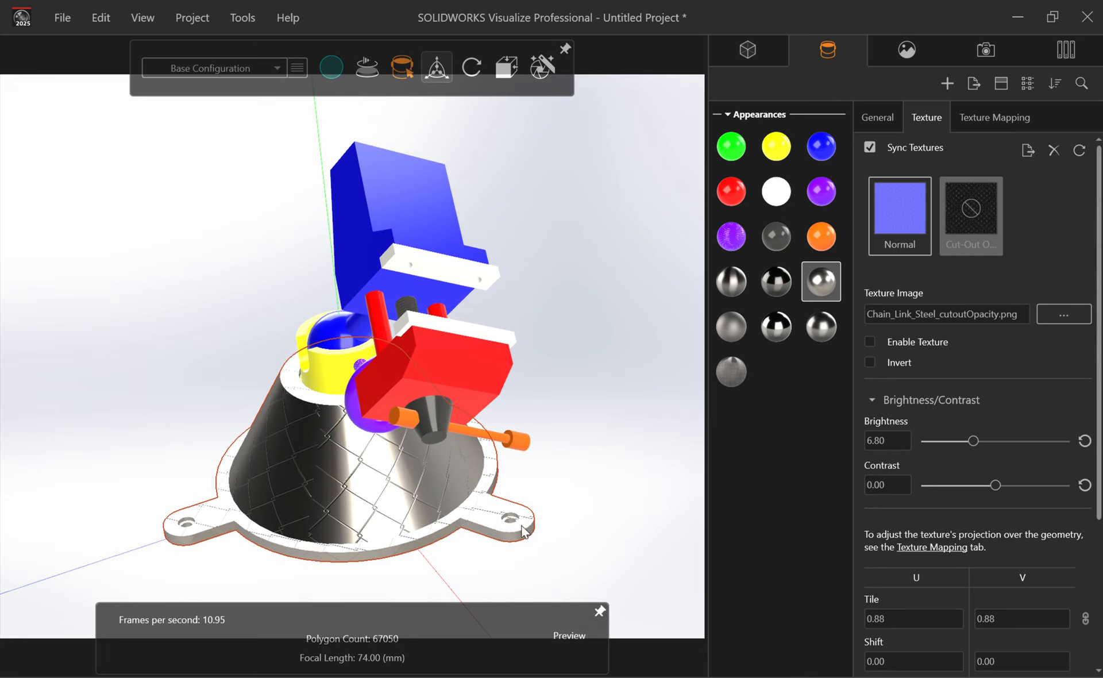
pyautogui.click(870, 342)
pyautogui.click(869, 362)
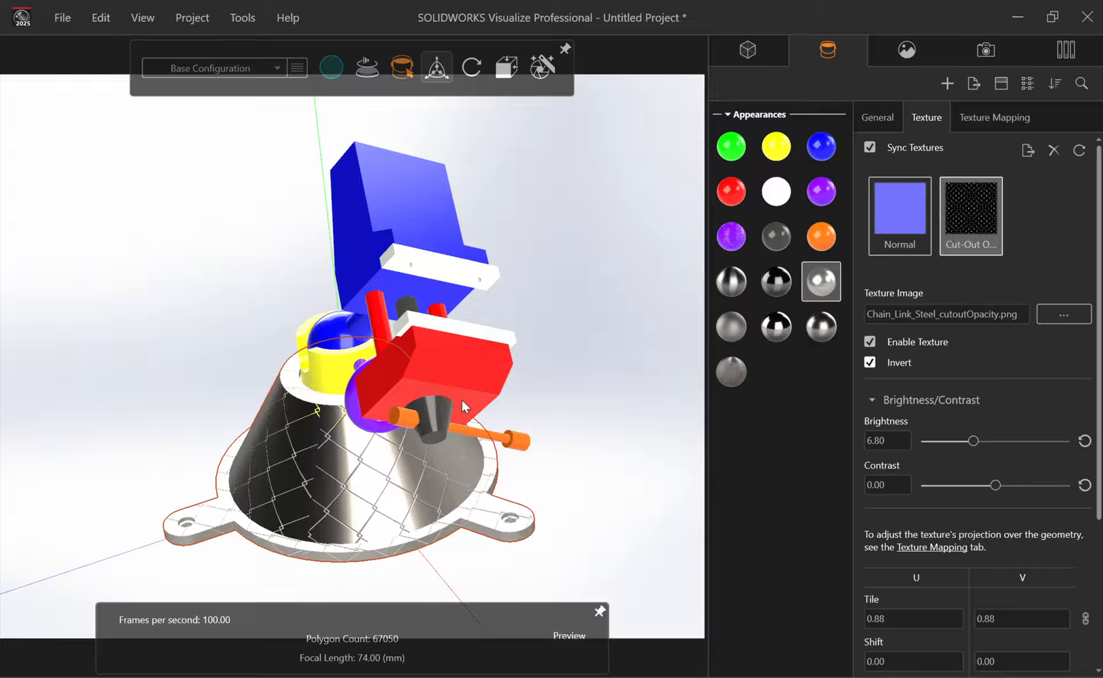
# Examine the base with the inverted chain link texture up close and from several angles, and clear the selection
pyautogui.moveTo(372, 453); pyautogui.dragTo(346, 445)
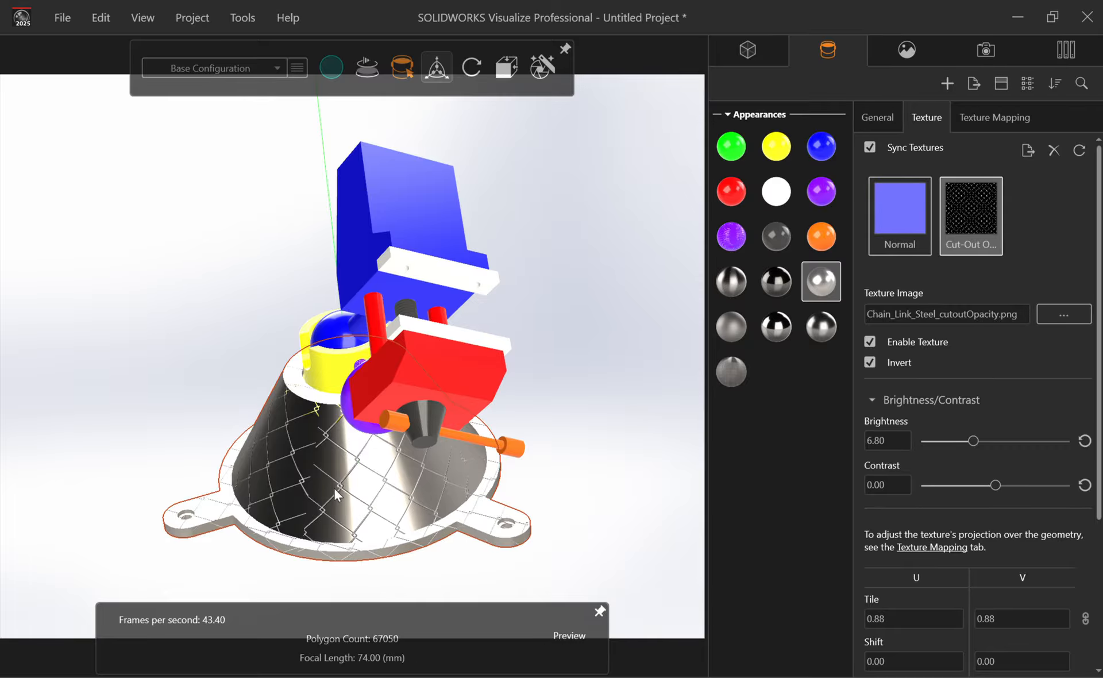
pyautogui.moveTo(335, 489); pyautogui.dragTo(374, 281)
pyautogui.scroll(5, 373, 280)
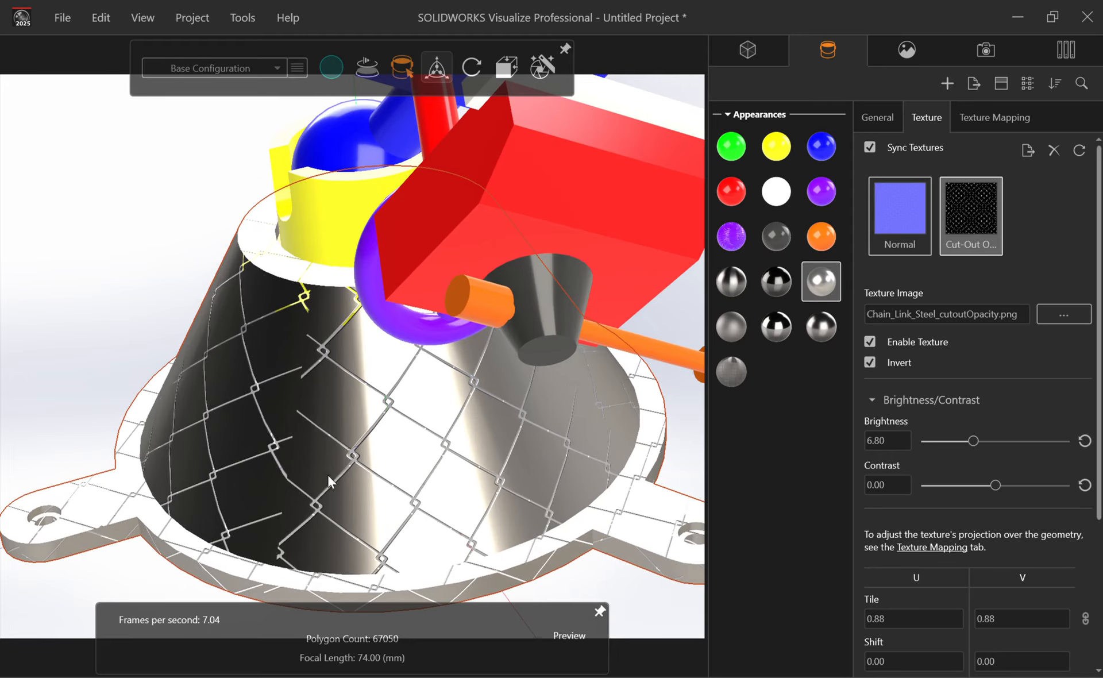
pyautogui.moveTo(329, 475)
pyautogui.mouseDown()
pyautogui.moveTo(506, 326)
pyautogui.moveTo(167, 540)
pyautogui.moveTo(320, 286)
pyautogui.moveTo(318, 476)
pyautogui.mouseUp()
pyautogui.moveTo(318, 476); pyautogui.dragTo(285, 490, button='middle')
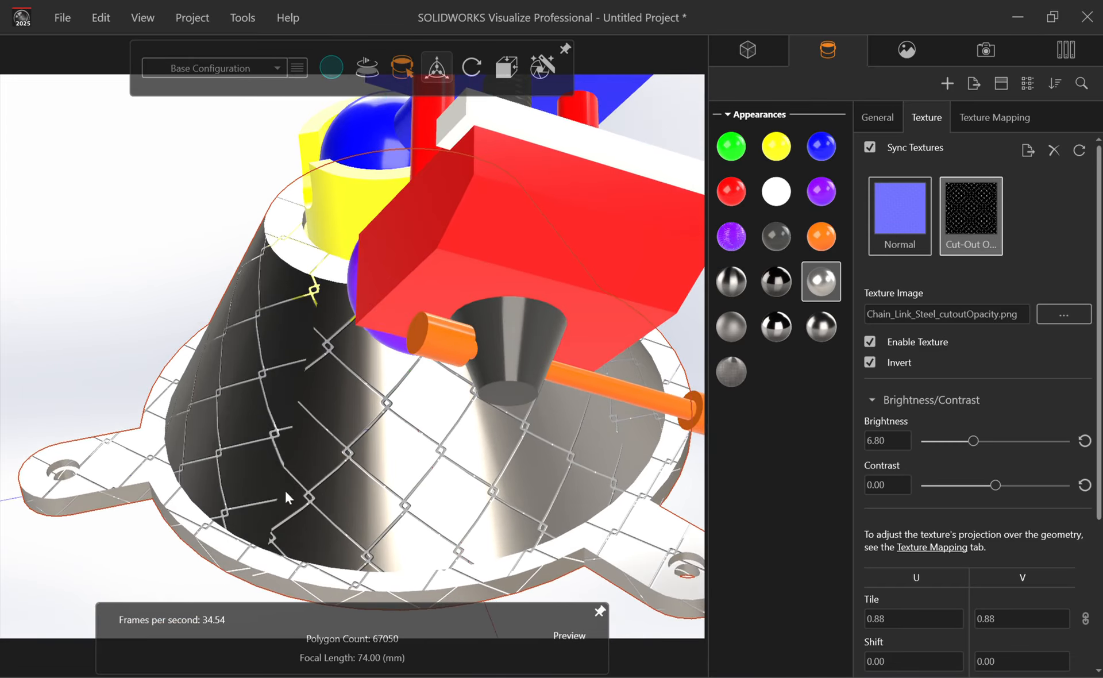
pyautogui.scroll(-5, 317, 379)
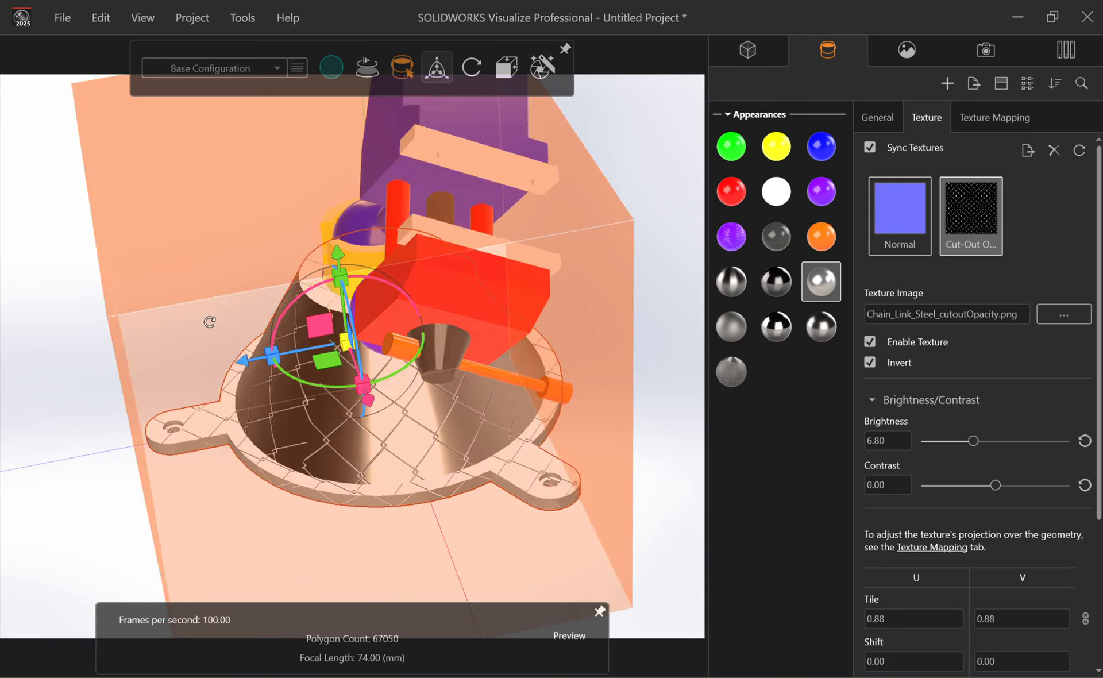
pyautogui.moveTo(209, 321); pyautogui.dragTo(347, 326, button='middle')
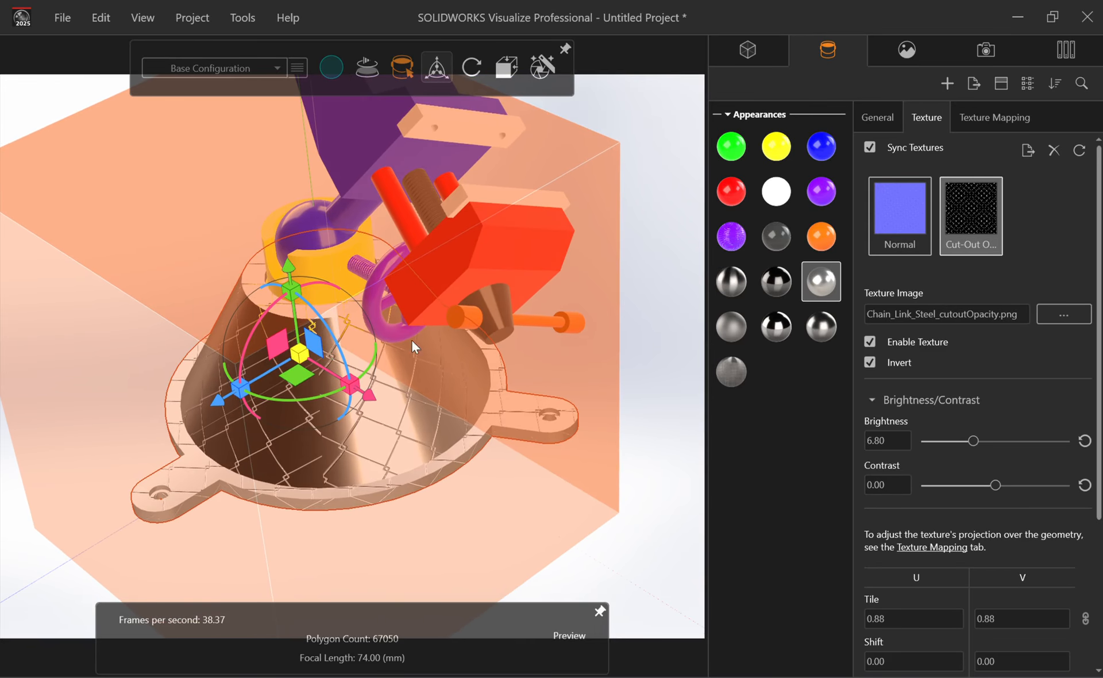
pyautogui.click(670, 301)
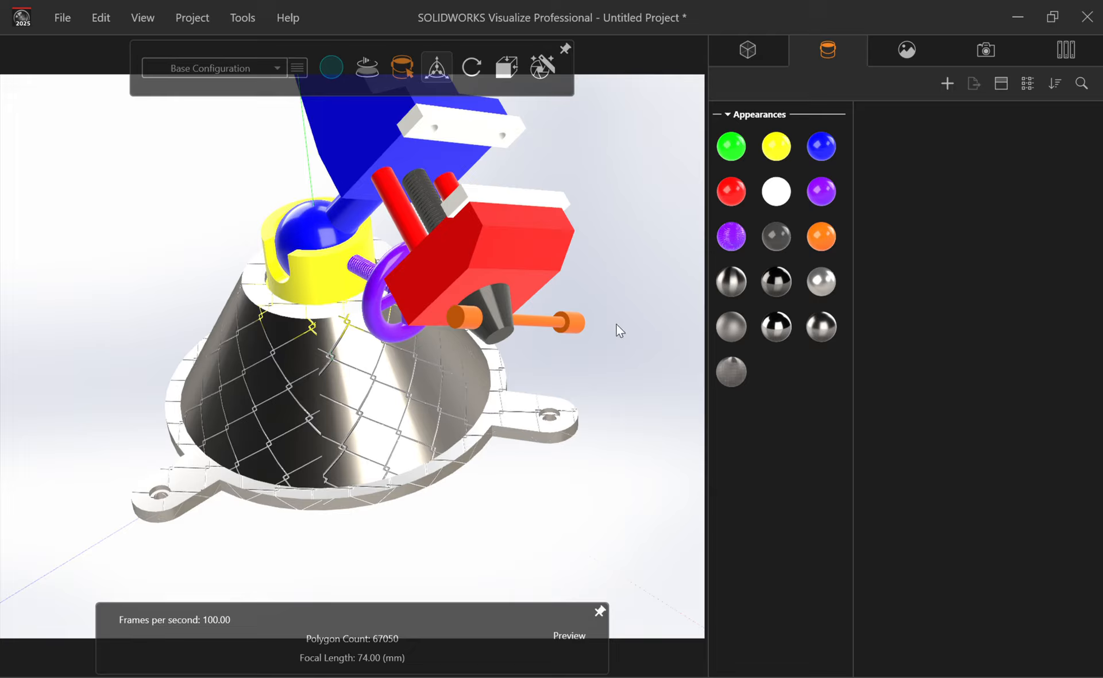
pyautogui.moveTo(497, 412); pyautogui.dragTo(498, 450, button='middle')
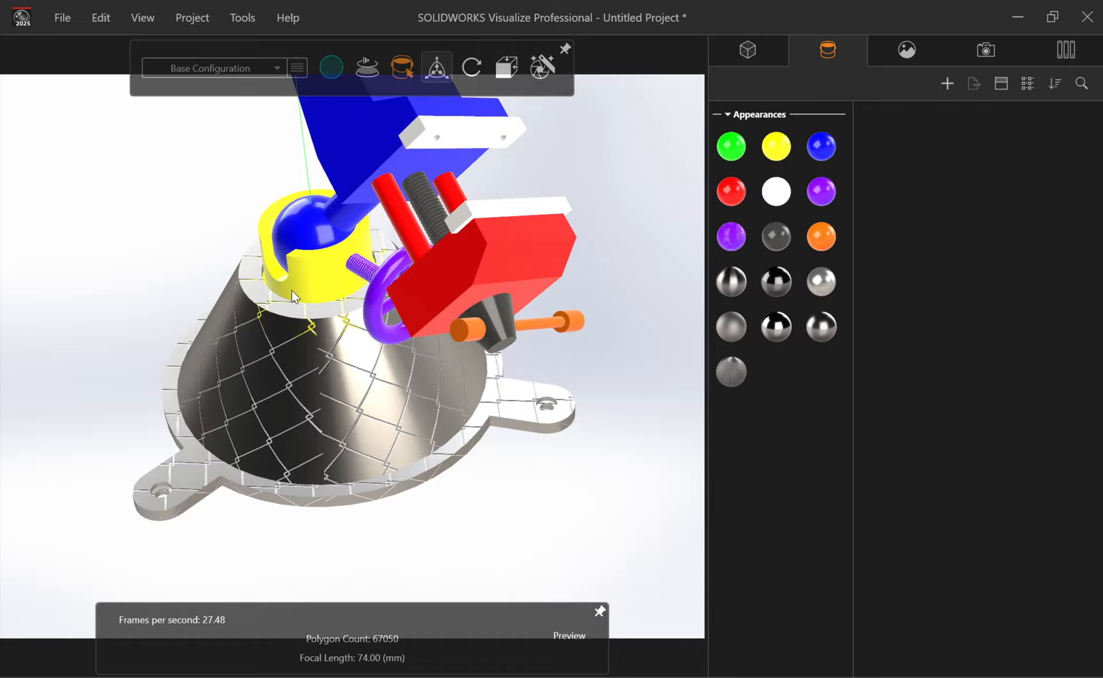
# Try other imported steel appearances on the vise base, including the plain grey steel, the treadplate and a polished steel
pyautogui.scroll(-1, 181, 144)
pyautogui.scroll(1, 226, 167)
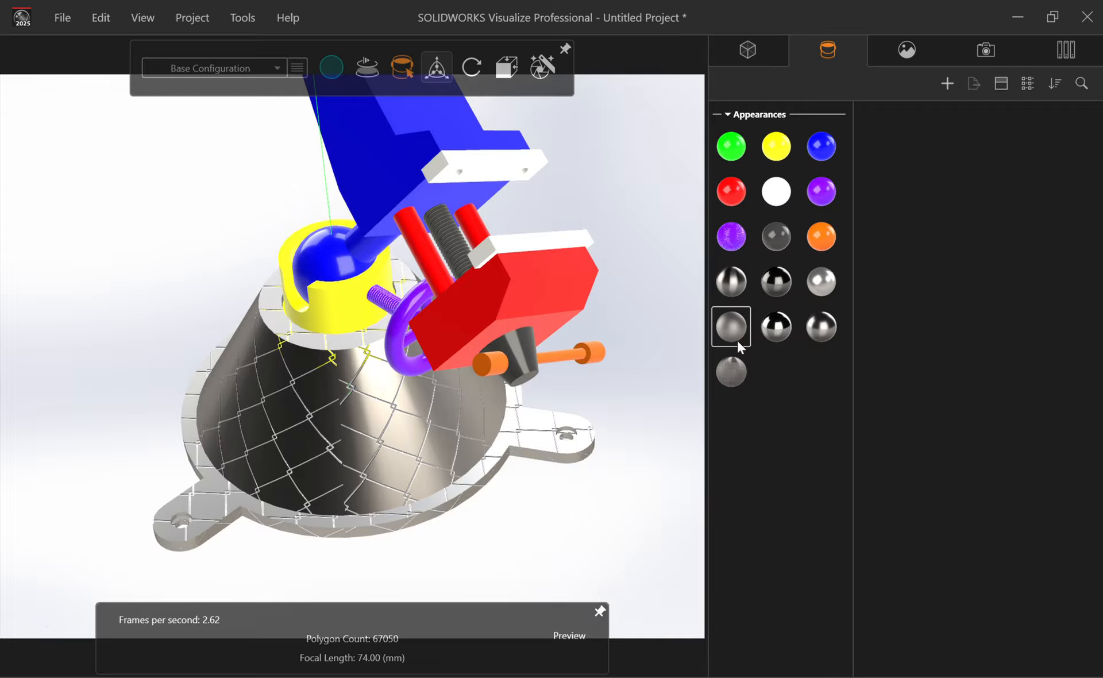
pyautogui.moveTo(738, 326); pyautogui.dragTo(368, 407)
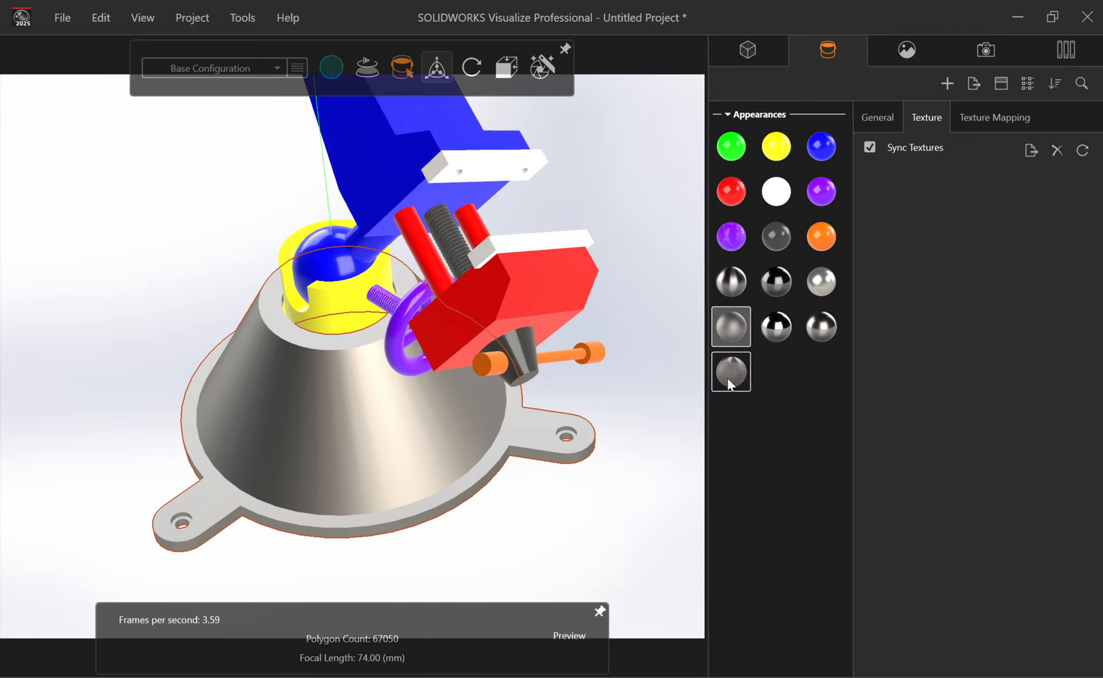
pyautogui.moveTo(728, 379); pyautogui.dragTo(343, 474)
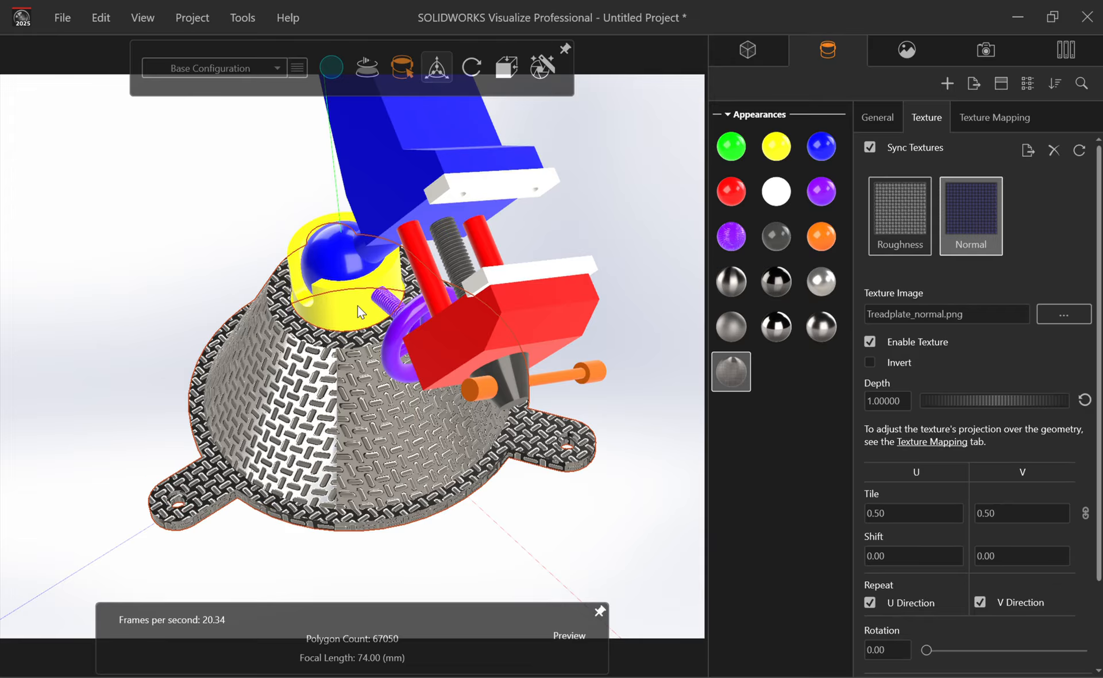
pyautogui.moveTo(343, 310); pyautogui.dragTo(364, 214)
pyautogui.moveTo(334, 210); pyautogui.dragTo(337, 242, button='middle')
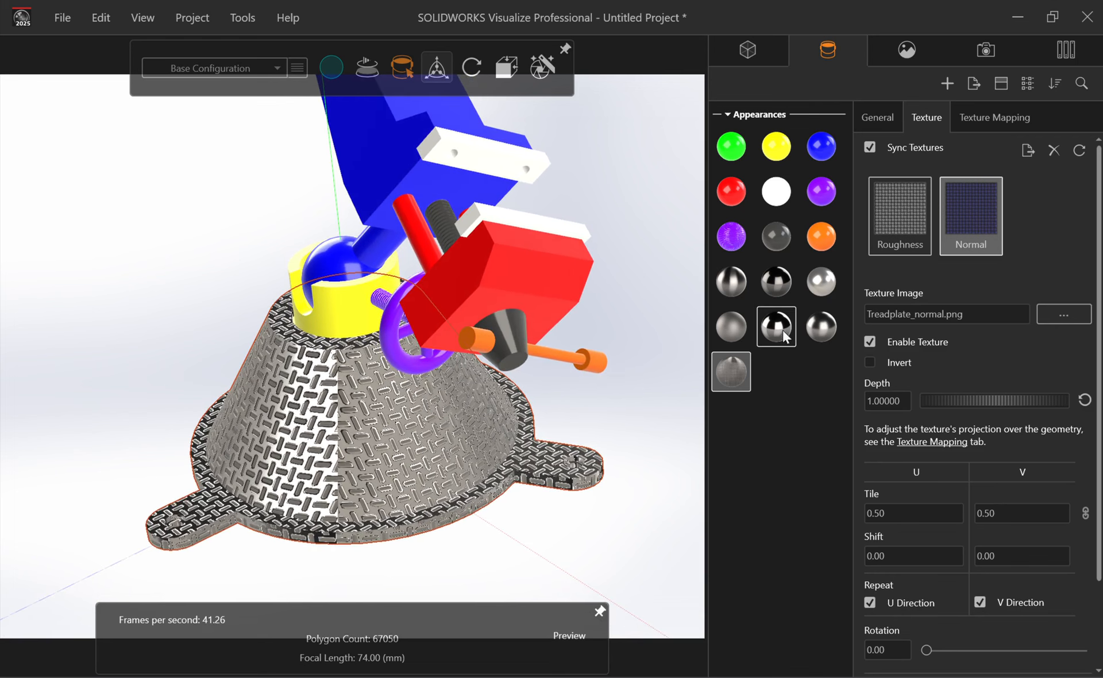
pyautogui.moveTo(782, 330); pyautogui.dragTo(460, 403)
# Reapply the Chain Link Steel appearance to the vise base and examine its texture pattern up close
pyautogui.moveTo(825, 285); pyautogui.dragTo(468, 397)
pyautogui.moveTo(420, 325); pyautogui.dragTo(424, 345, button='middle')
pyautogui.scroll(2, 309, 317)
pyautogui.scroll(5, 309, 317)
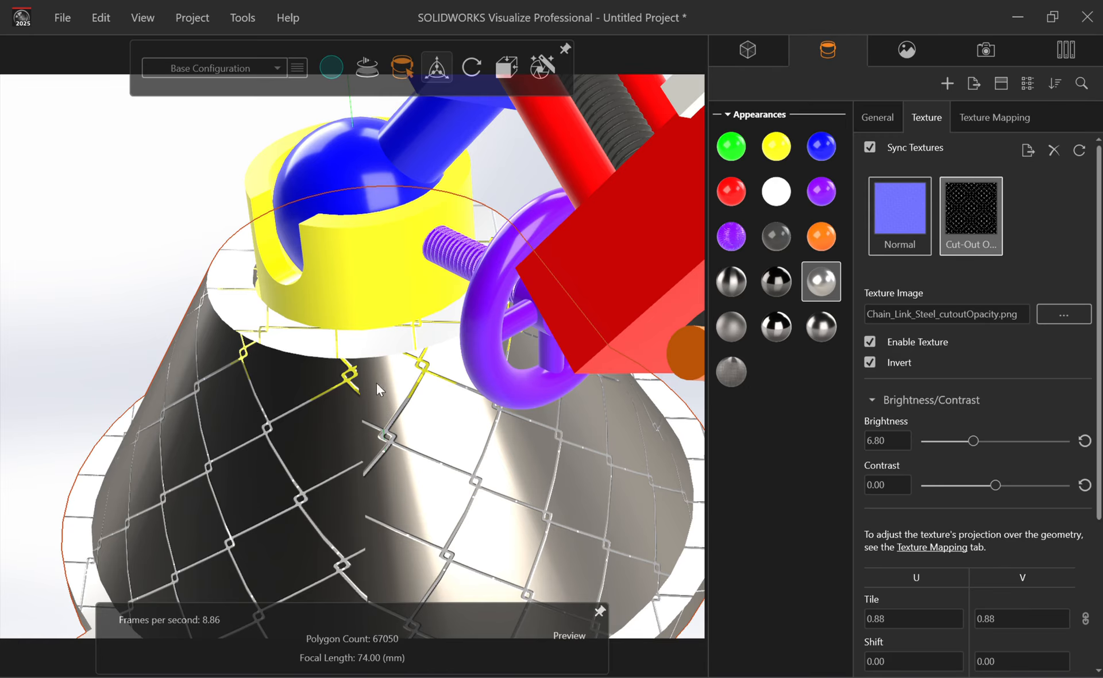
pyautogui.moveTo(378, 384); pyautogui.dragTo(432, 419)
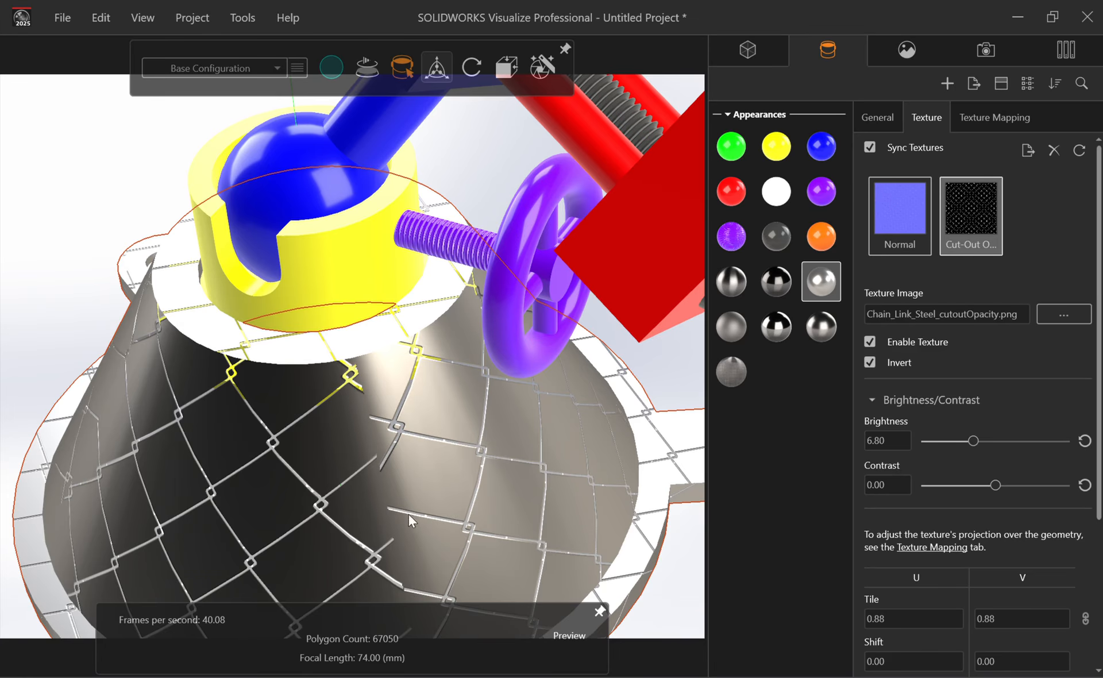
pyautogui.moveTo(474, 526); pyautogui.dragTo(333, 452)
pyautogui.moveTo(333, 452); pyautogui.dragTo(1005, 489, button='middle')
pyautogui.moveTo(337, 501); pyautogui.dragTo(726, 493, button='middle')
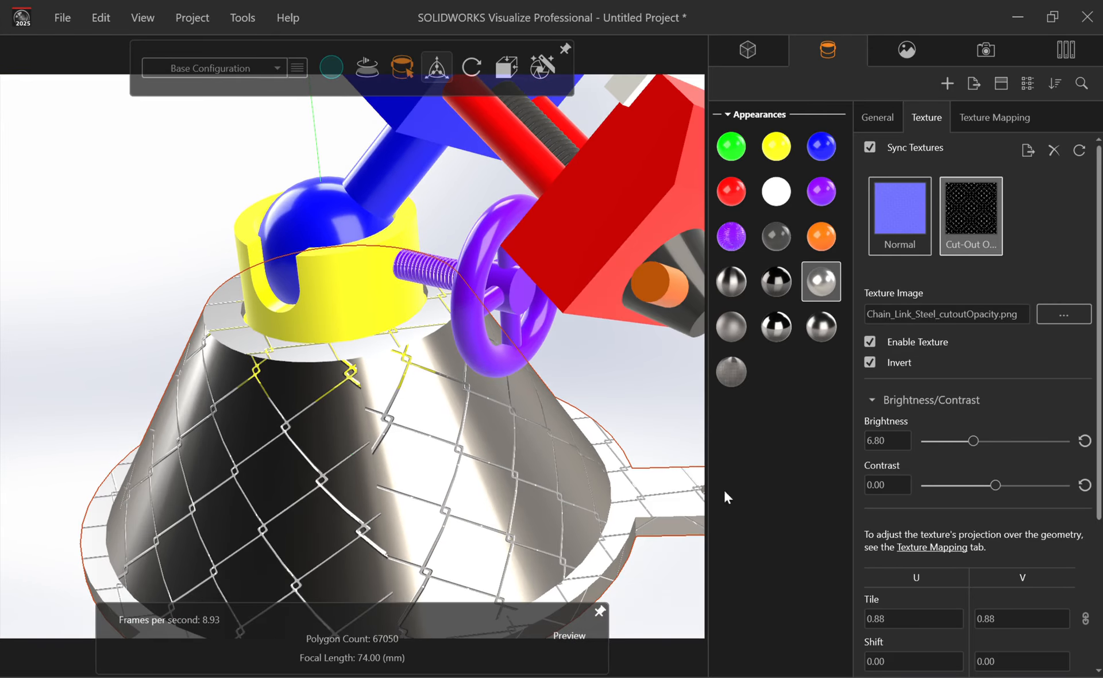
# Set the chain link texture's rotation on the vise base to about 30.51 and inspect the base from several sides
pyautogui.scroll(-3, 1058, 490)
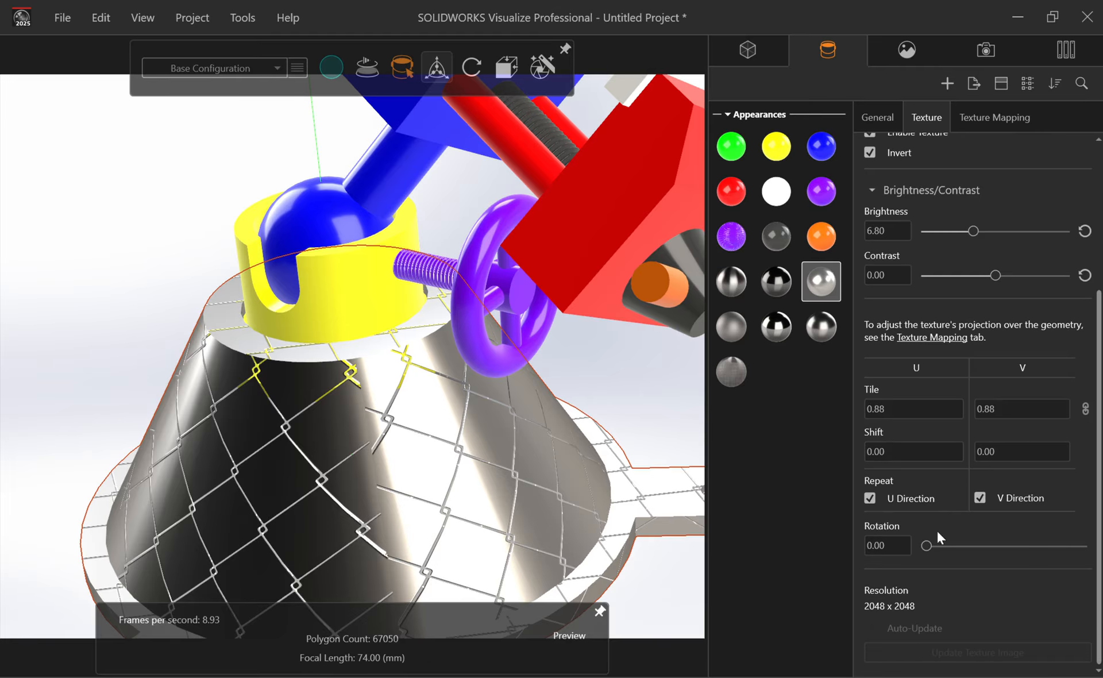
pyautogui.moveTo(928, 546)
pyautogui.mouseDown()
pyautogui.moveTo(964, 544)
pyautogui.moveTo(927, 545)
pyautogui.moveTo(941, 546)
pyautogui.mouseUp()
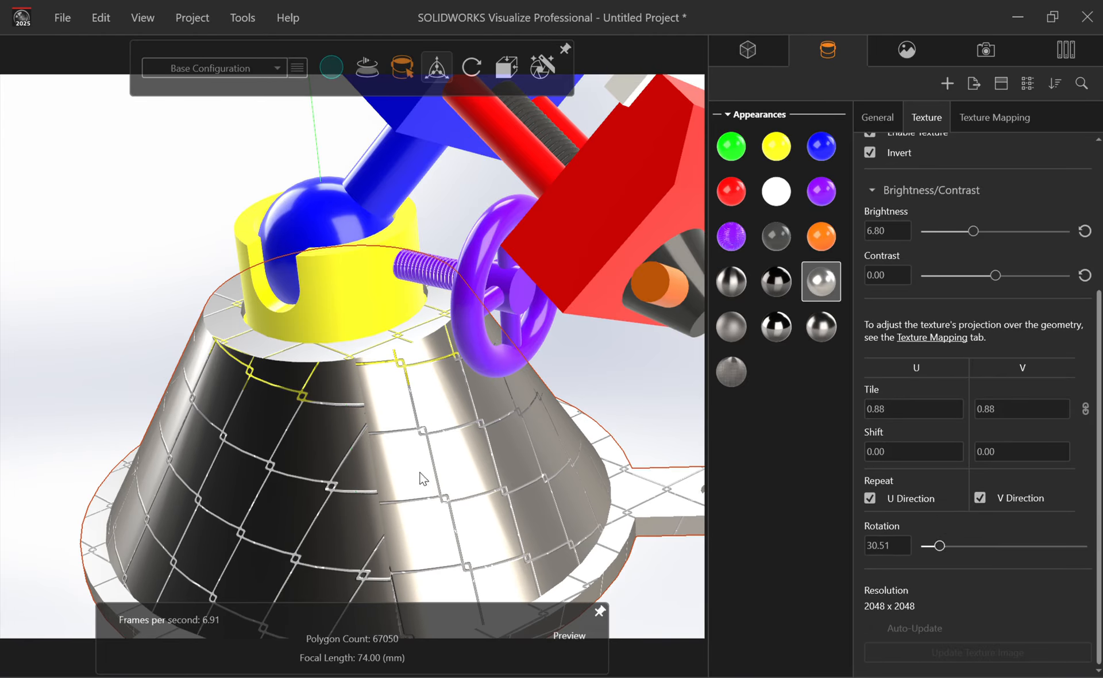
pyautogui.moveTo(353, 510); pyautogui.dragTo(628, 498)
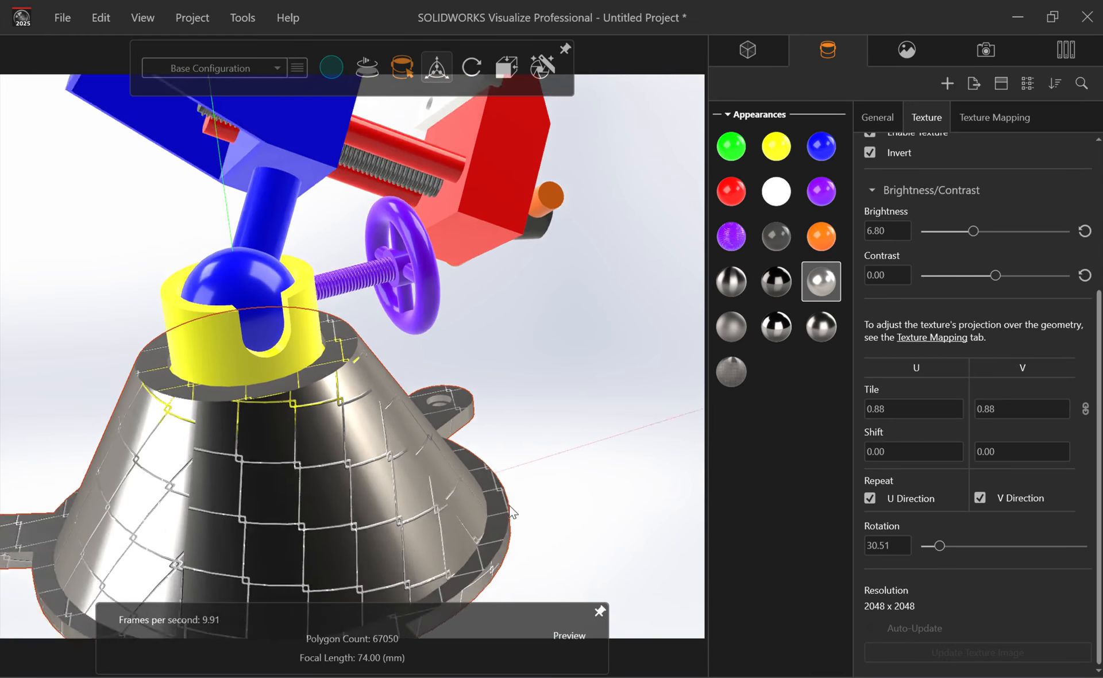
pyautogui.scroll(-5, 511, 508)
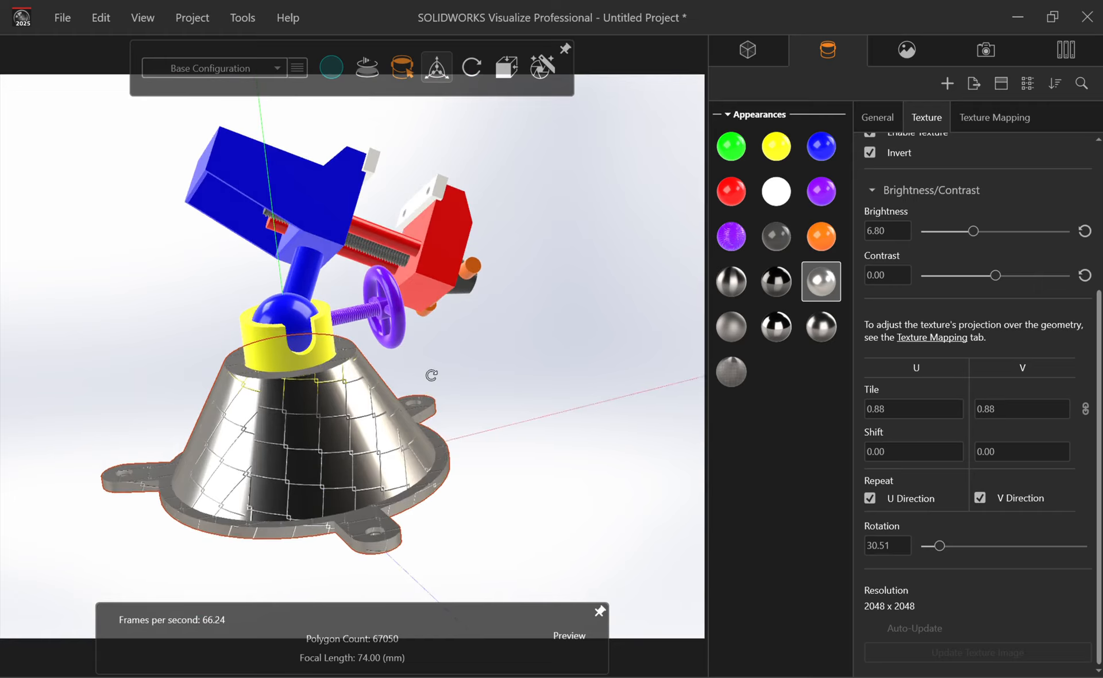
pyautogui.moveTo(432, 375); pyautogui.dragTo(179, 443)
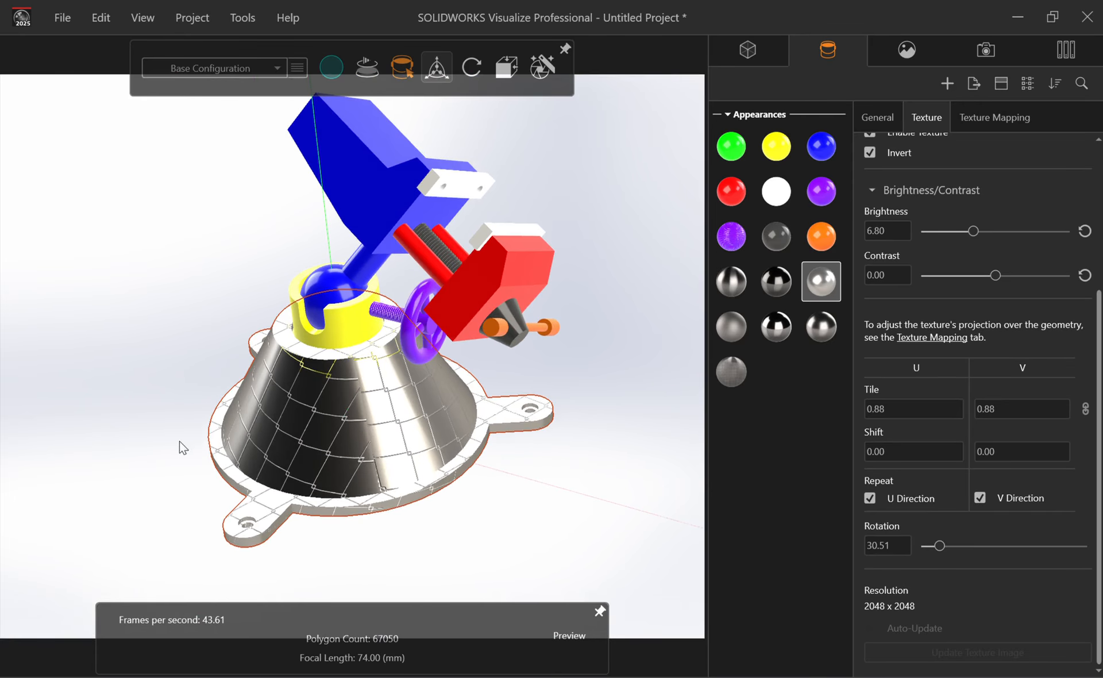
pyautogui.scroll(-5, 363, 334)
pyautogui.scroll(5, 351, 243)
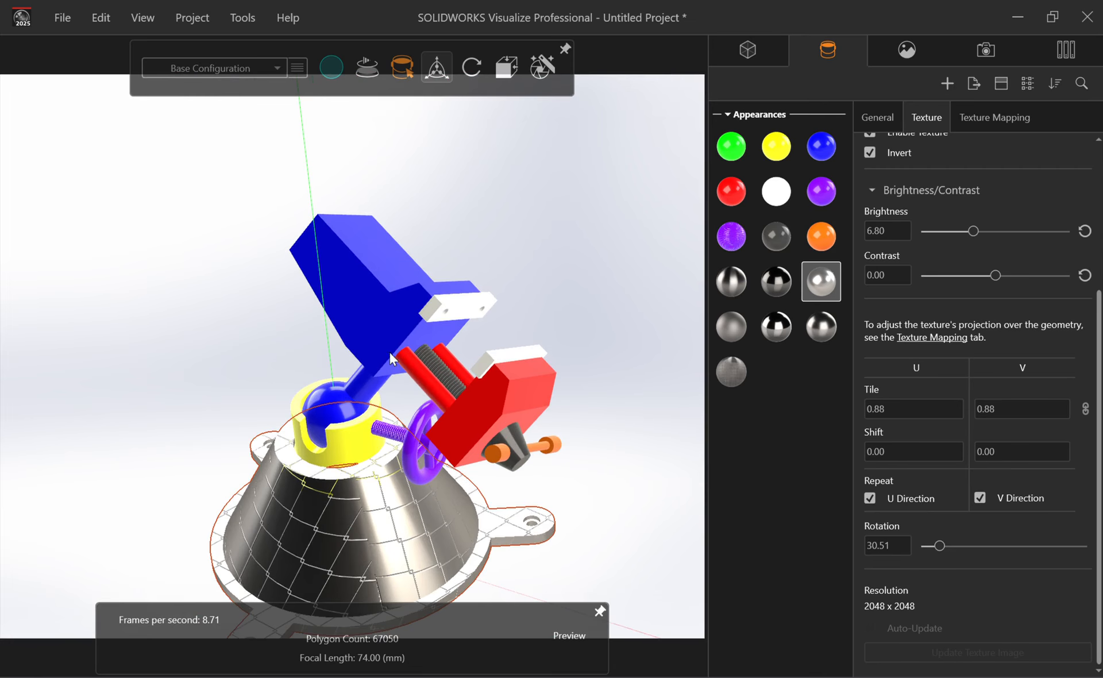
# Examine the blue jaw body and the rest of the vise from several angles, leaving nothing selected
pyautogui.click(377, 315)
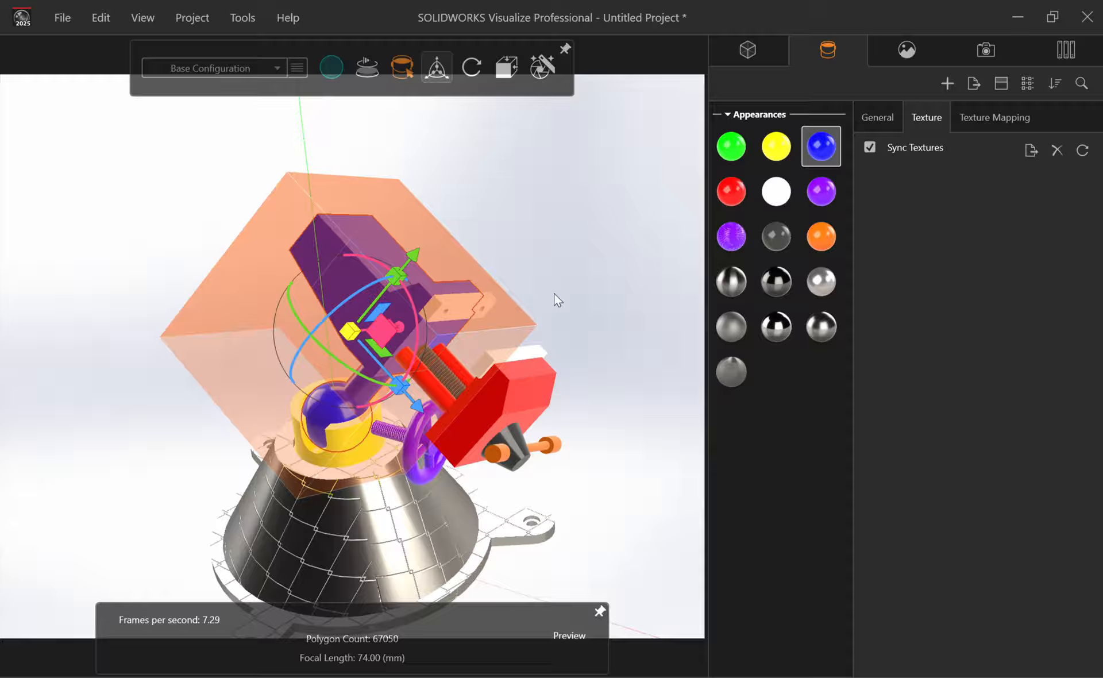
pyautogui.moveTo(553, 281); pyautogui.dragTo(519, 284)
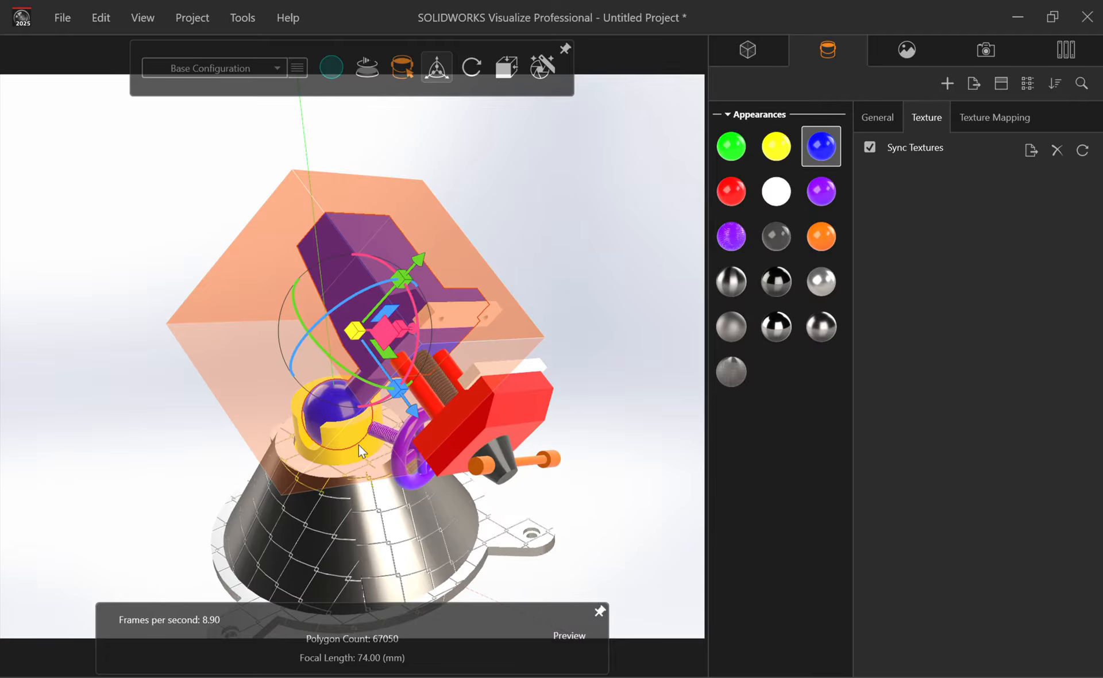
pyautogui.scroll(-2, 347, 447)
pyautogui.scroll(1, 304, 396)
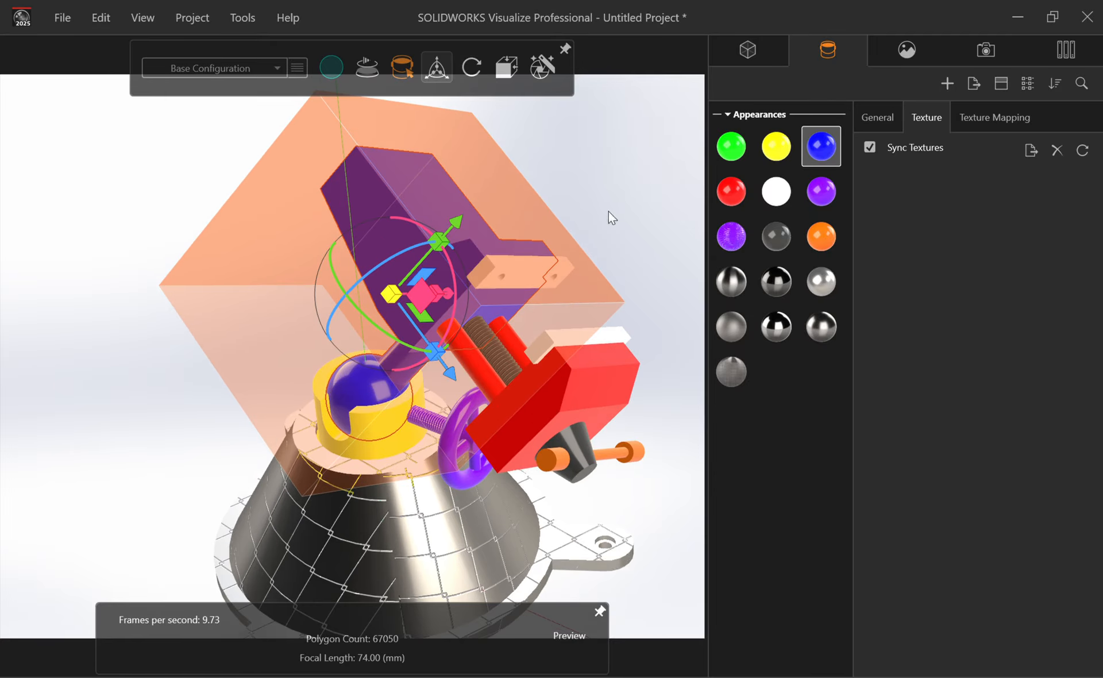
pyautogui.click(619, 201)
pyautogui.scroll(1, 619, 201)
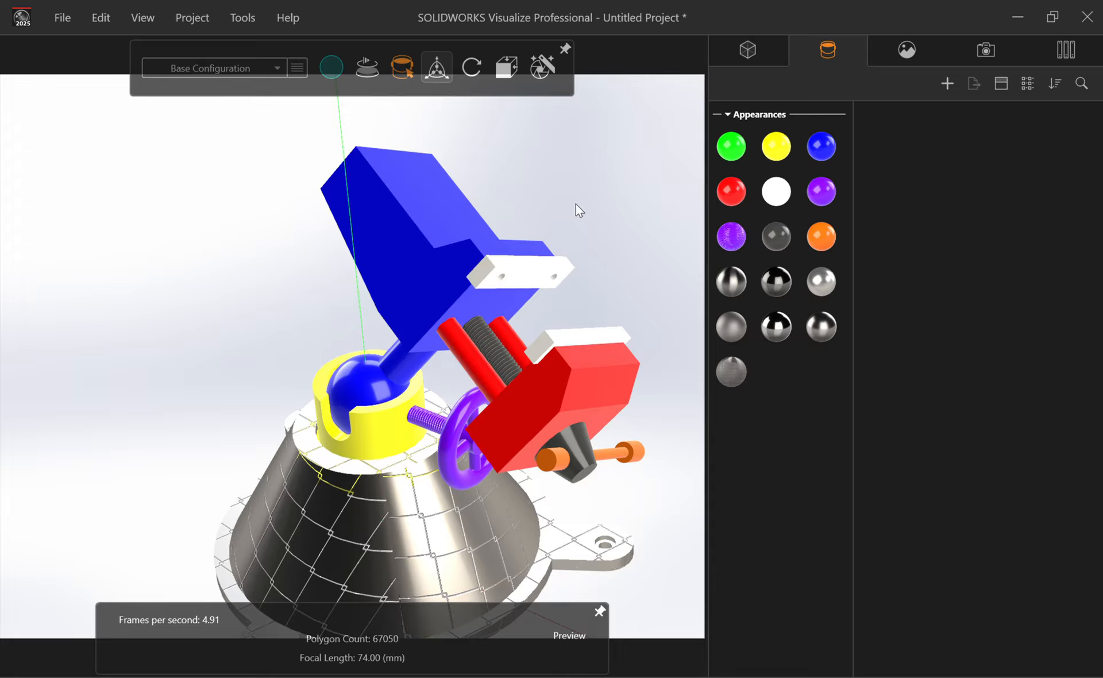
pyautogui.moveTo(489, 326); pyautogui.dragTo(461, 313)
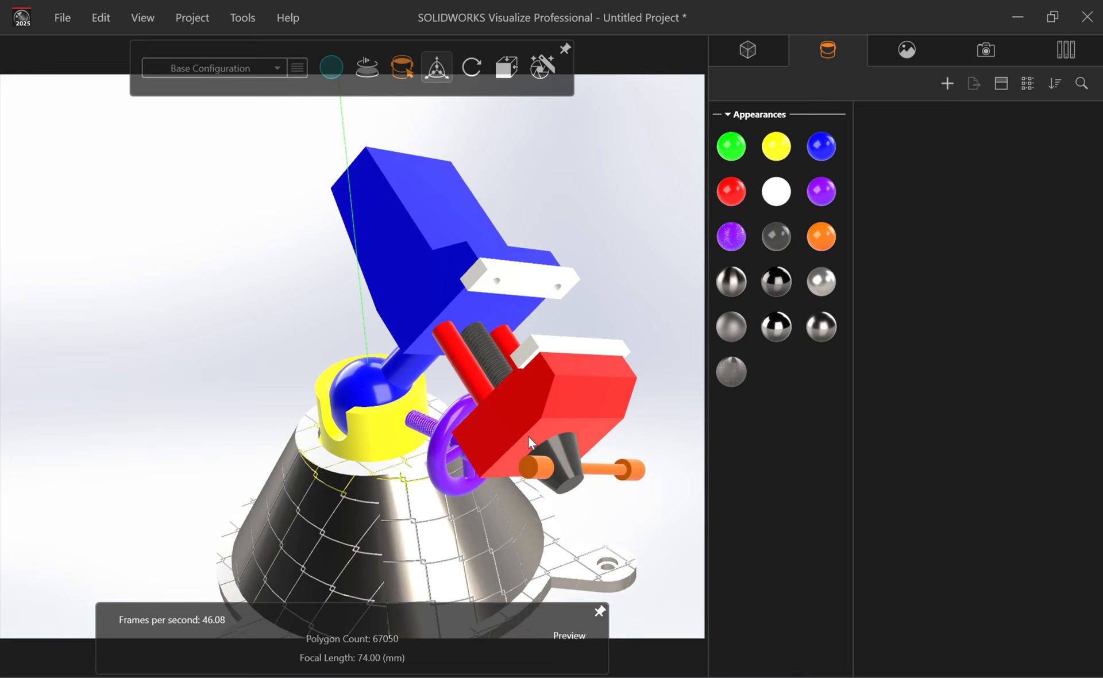
pyautogui.moveTo(501, 437); pyautogui.dragTo(465, 484)
pyautogui.scroll(-3, 424, 454)
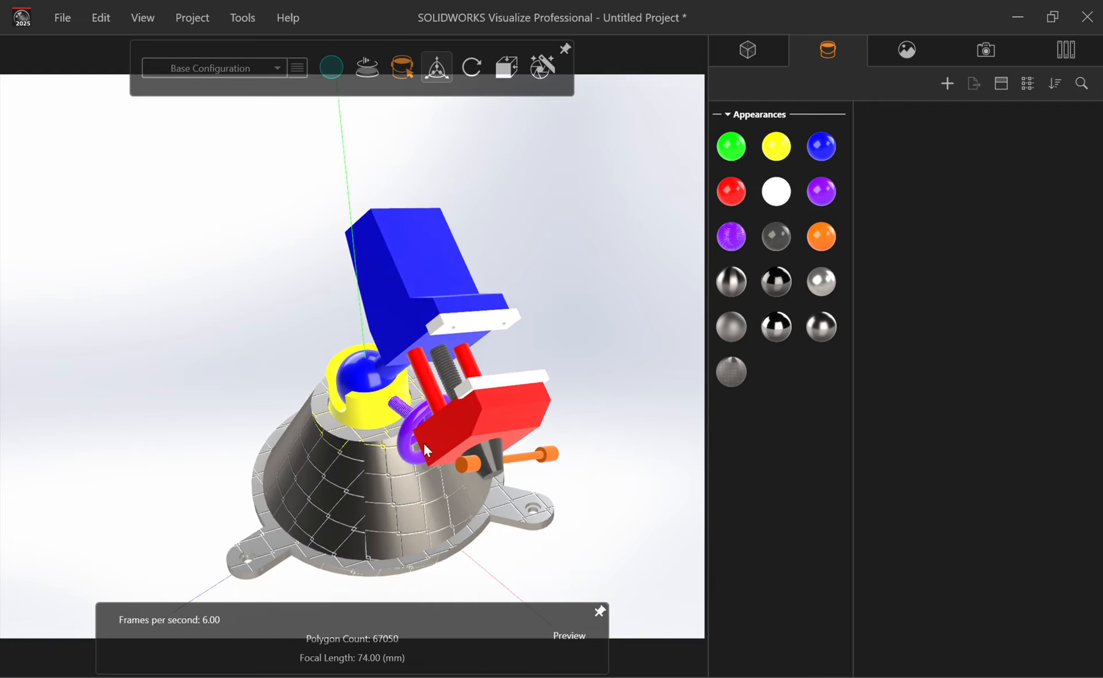
pyautogui.scroll(1, 423, 451)
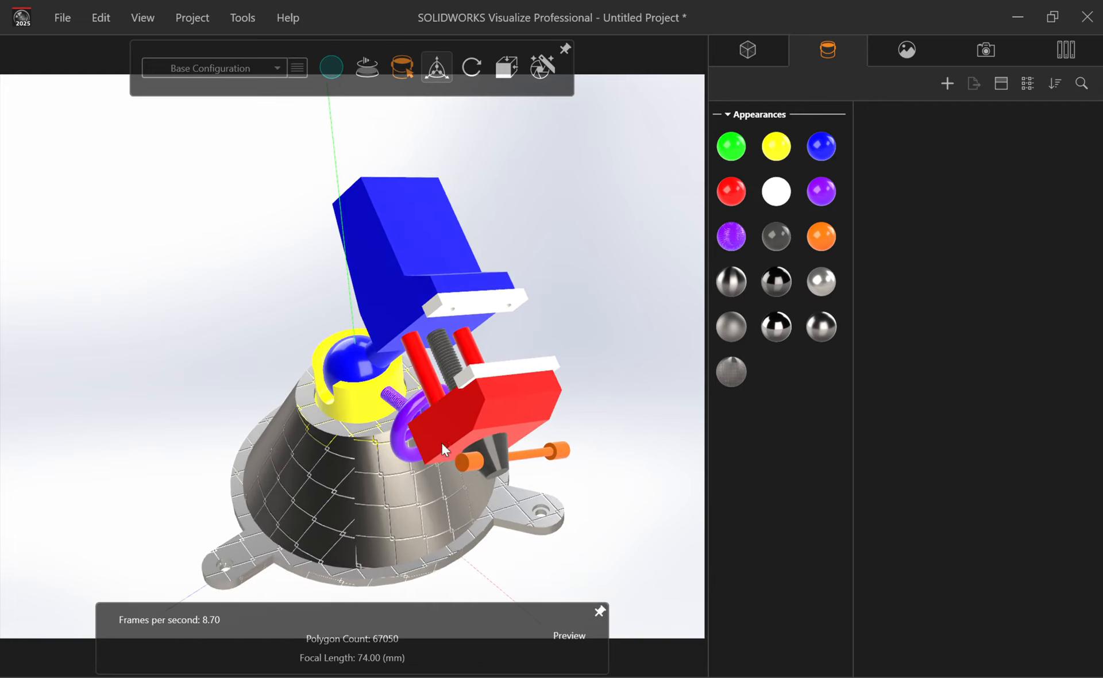
# Import the Beech Endgrain appearance from the Beech folder of the Wood appearances
pyautogui.click(947, 84)
pyautogui.click(998, 150)
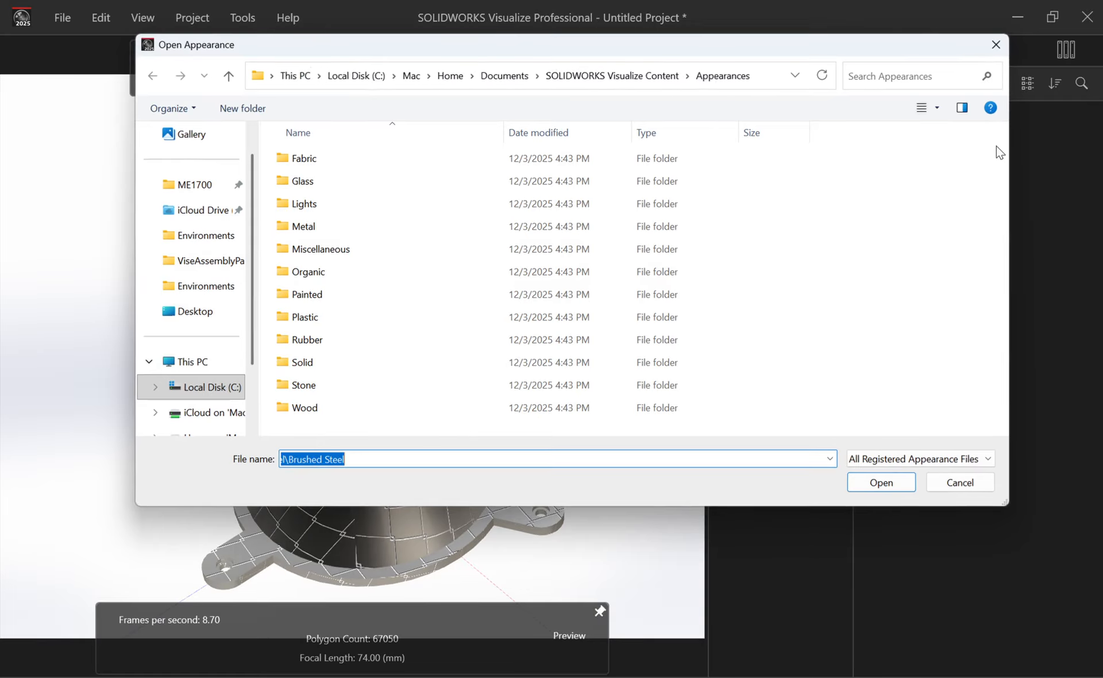
pyautogui.doubleClick(413, 409)
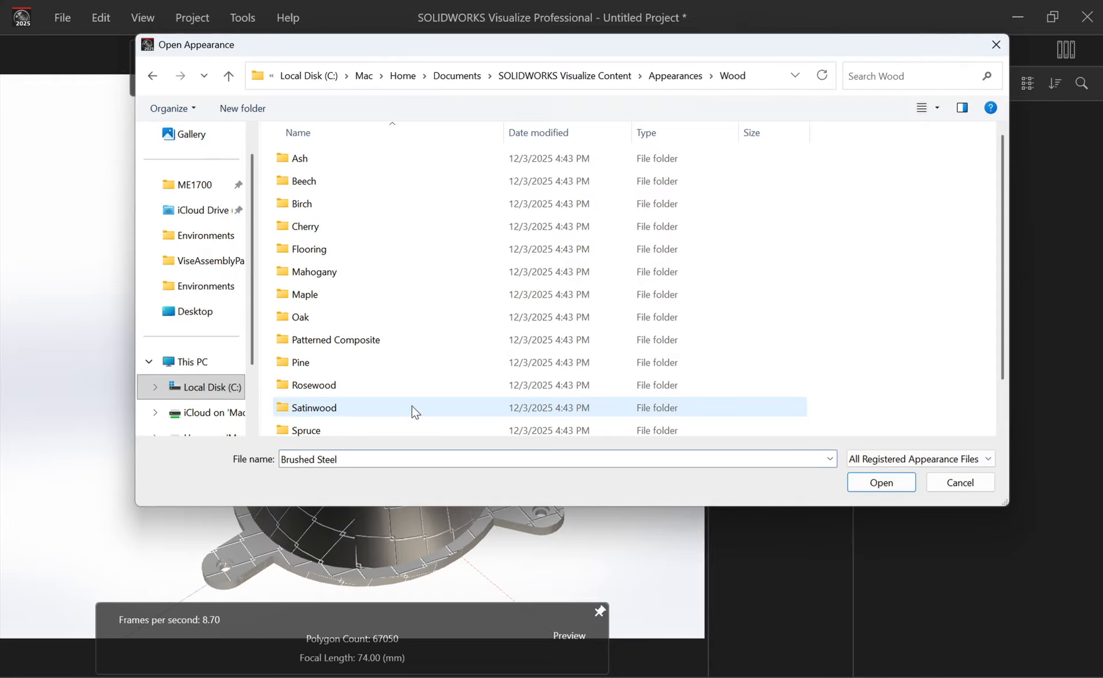
pyautogui.doubleClick(351, 183)
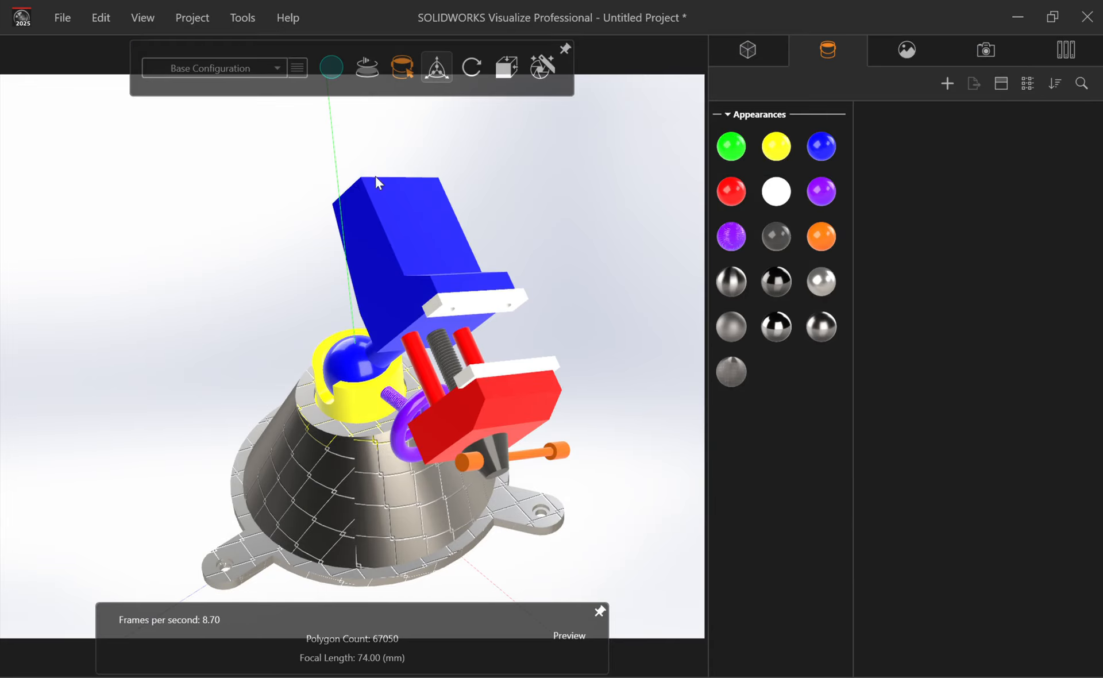
pyautogui.doubleClick(355, 161)
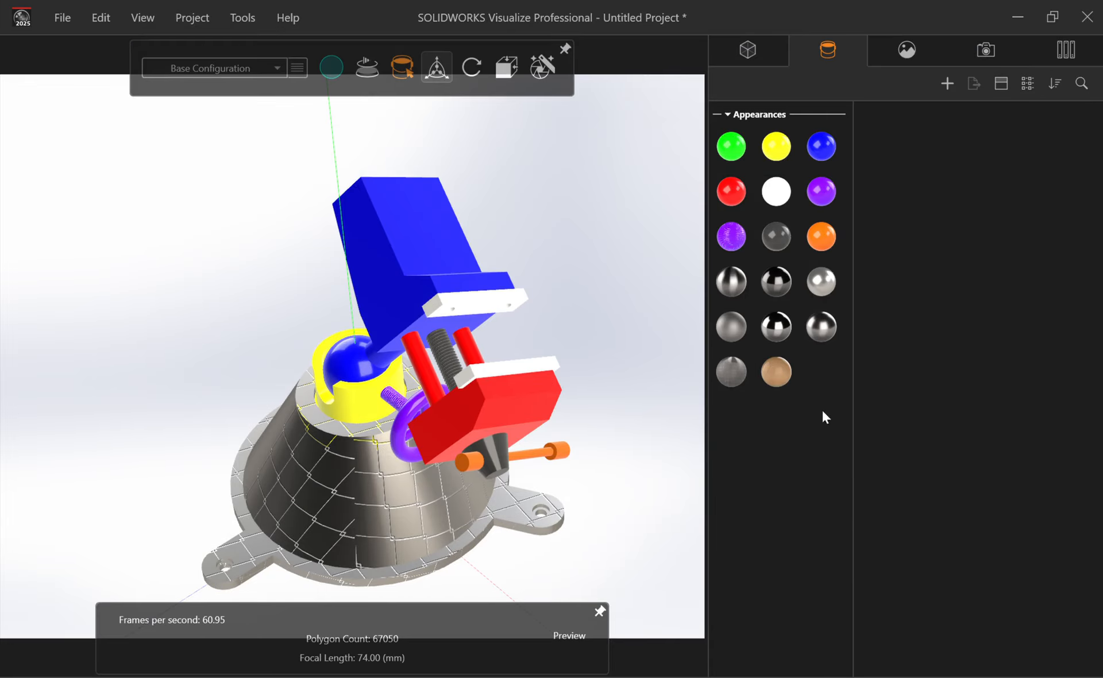
# Apply the Beech Endgrain appearance to the yellow socket on top of the base and inspect the wood grain up close
pyautogui.moveTo(782, 372); pyautogui.dragTo(359, 391)
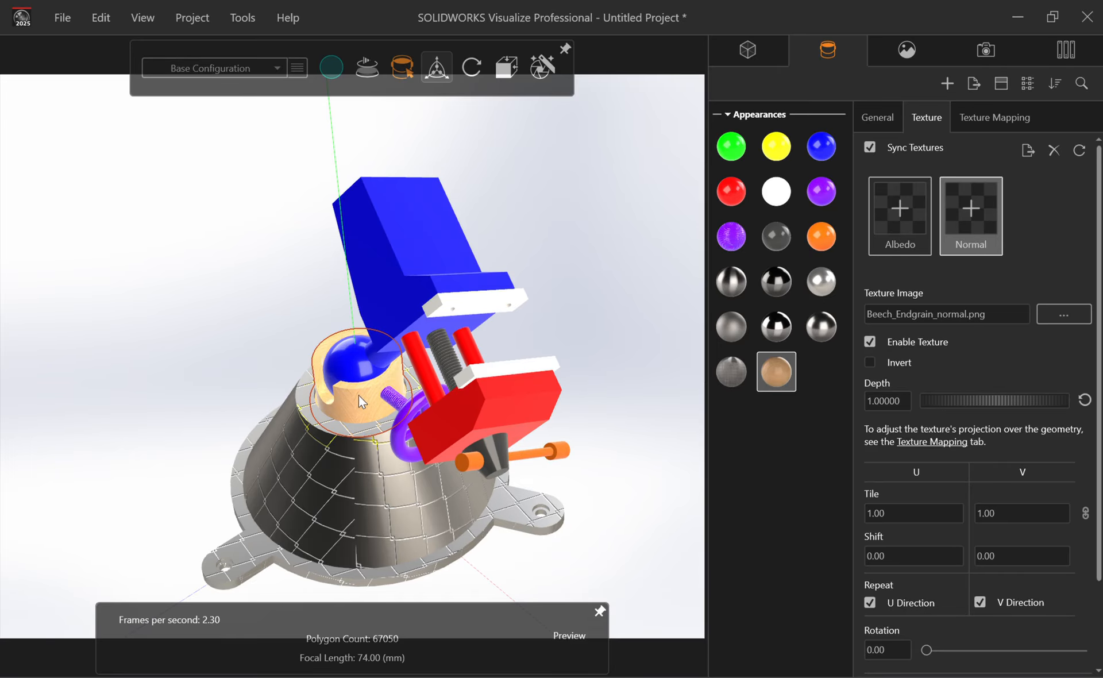
pyautogui.scroll(-3, 453, 497)
pyautogui.scroll(4, 359, 419)
pyautogui.scroll(3, 374, 364)
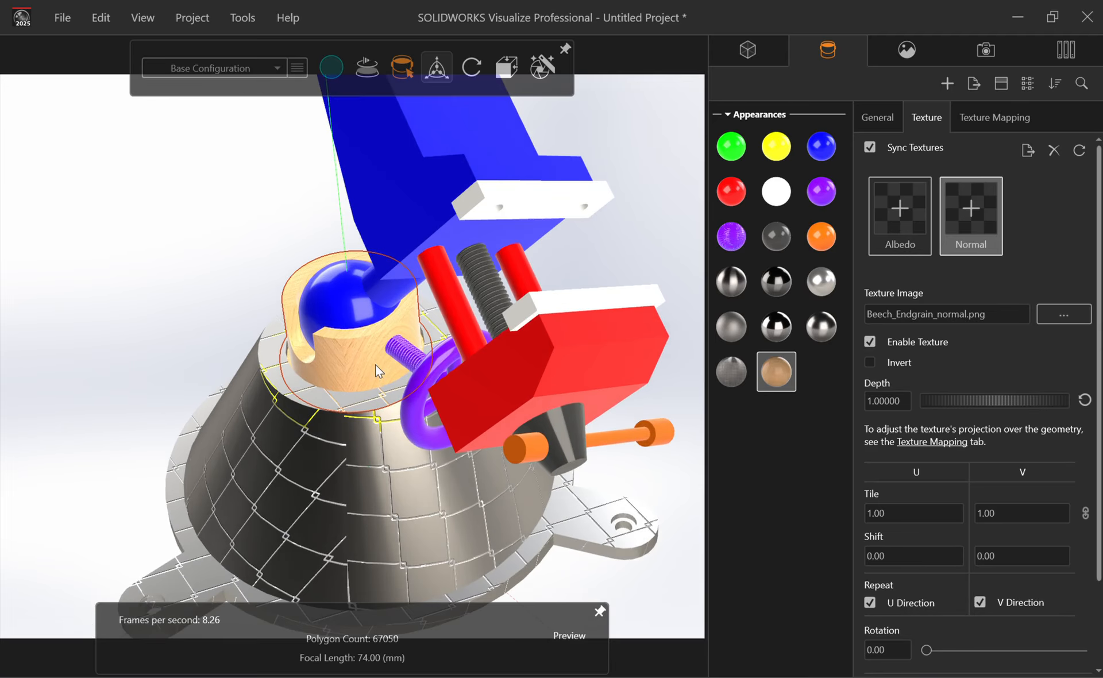
pyautogui.moveTo(371, 361); pyautogui.dragTo(437, 382)
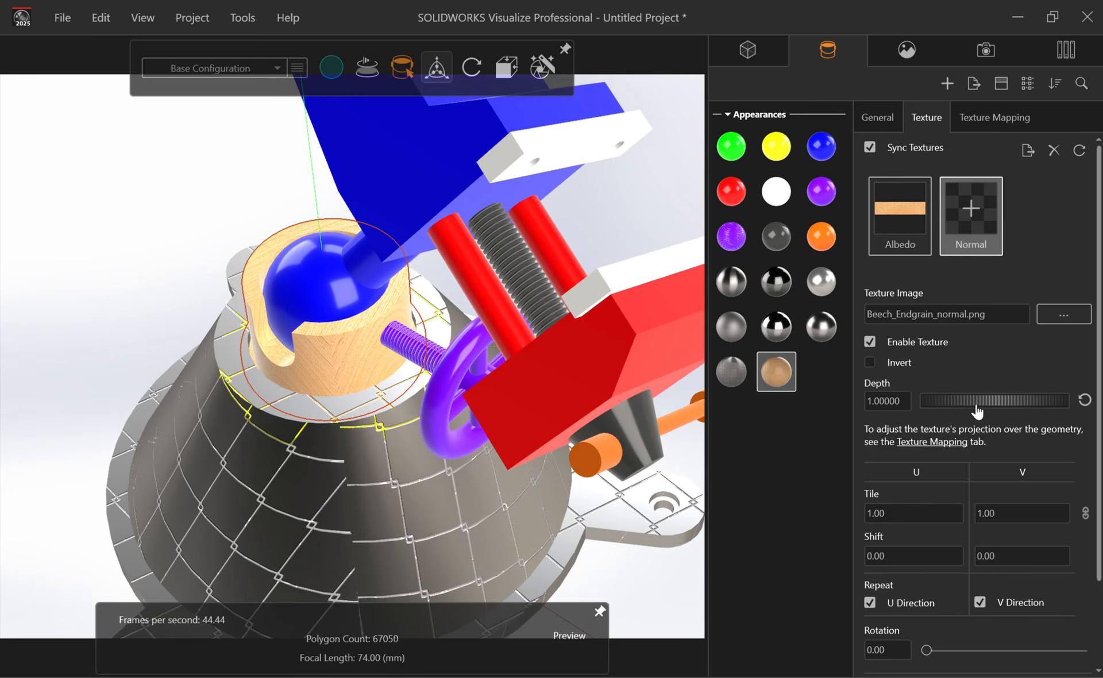
# Try different depths for the Beech Endgrain normal texture, ending at 1.64
pyautogui.moveTo(976, 400); pyautogui.dragTo(1095, 407)
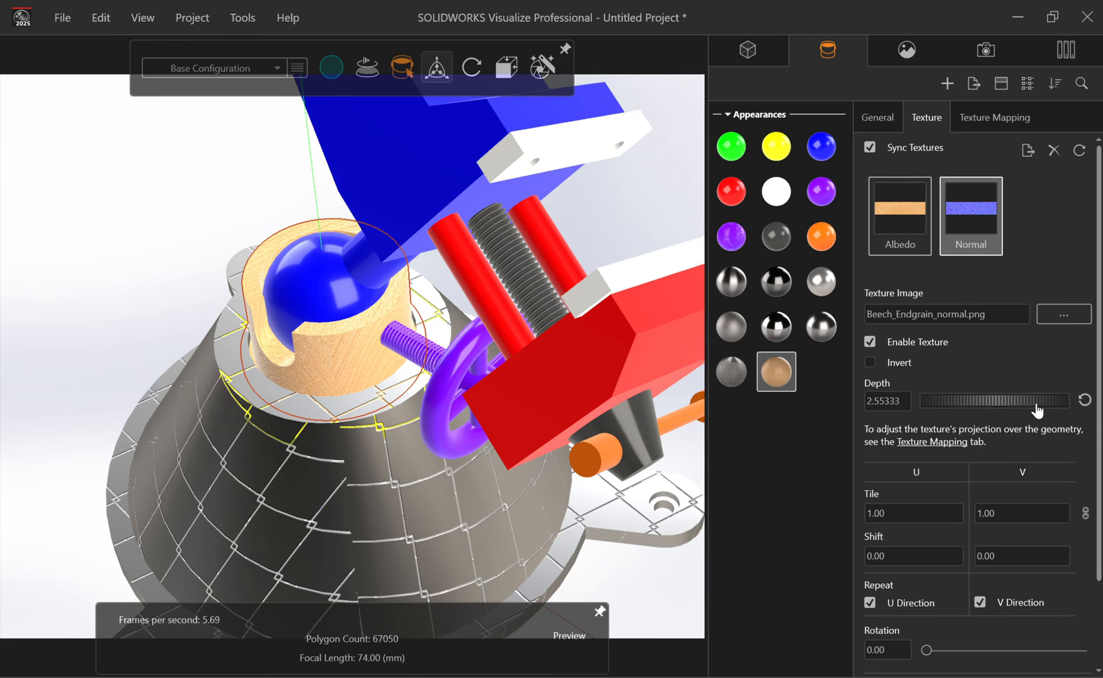
pyautogui.moveTo(991, 401); pyautogui.dragTo(933, 401)
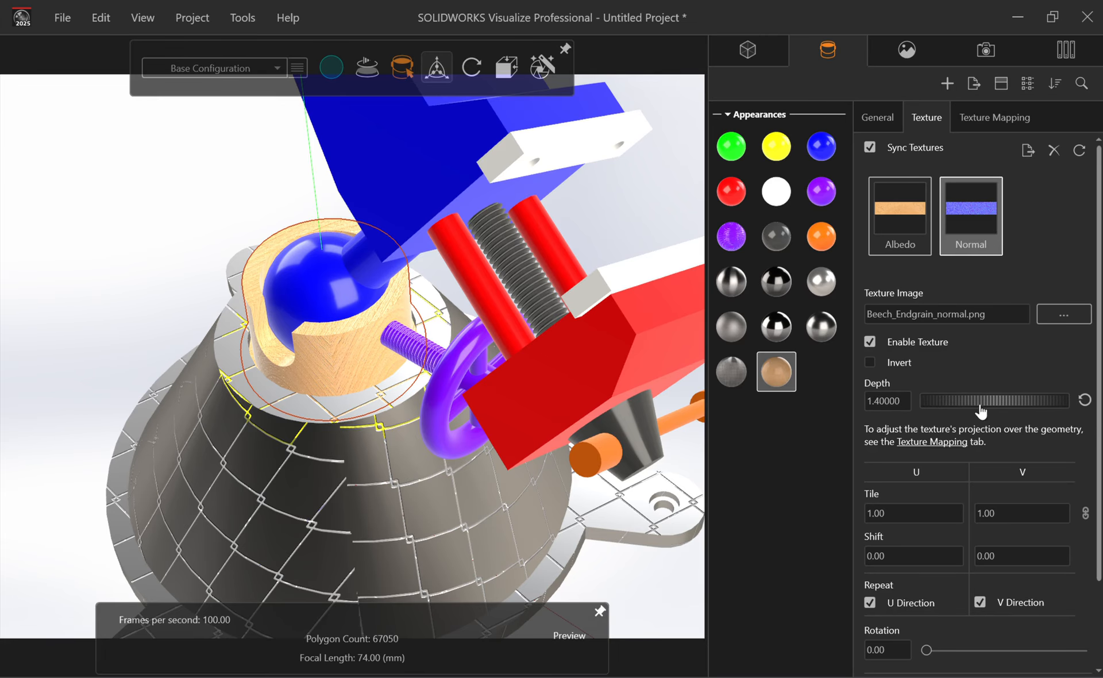
pyautogui.moveTo(1009, 401)
pyautogui.mouseDown()
pyautogui.moveTo(965, 403)
pyautogui.moveTo(1006, 402)
pyautogui.mouseUp()
# Set the Beech Endgrain texture's rotation to about 25.63 and reset the normal texture's depth to its default of 1.00
pyautogui.scroll(-3, 920, 495)
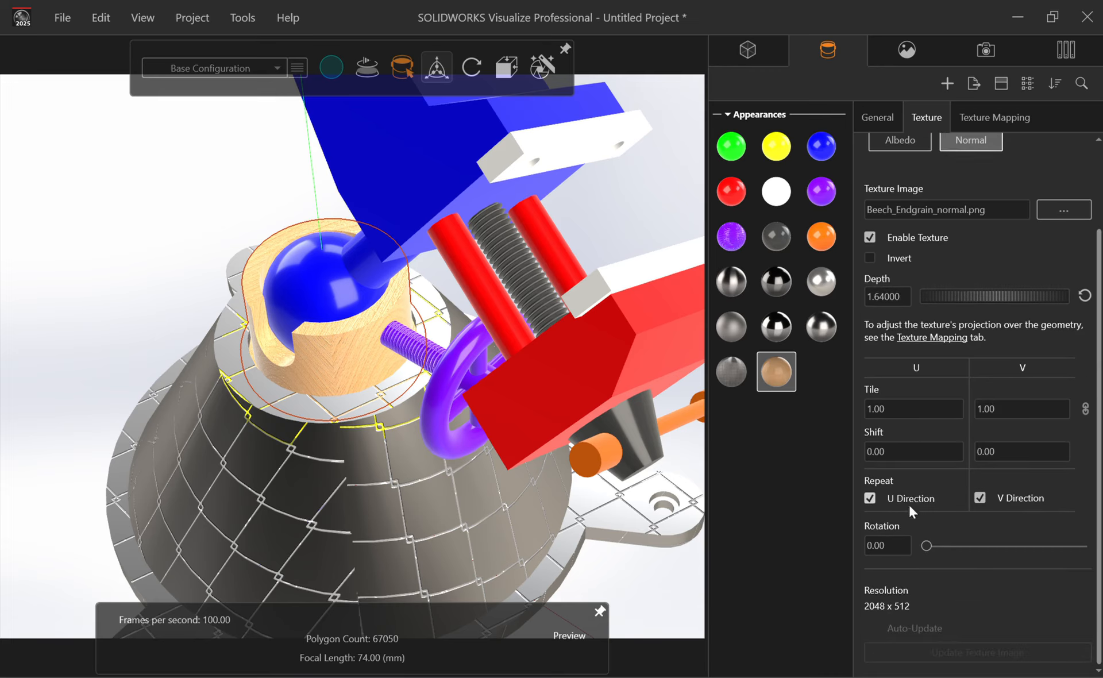
pyautogui.moveTo(929, 543)
pyautogui.mouseDown()
pyautogui.moveTo(978, 547)
pyautogui.moveTo(938, 546)
pyautogui.mouseUp()
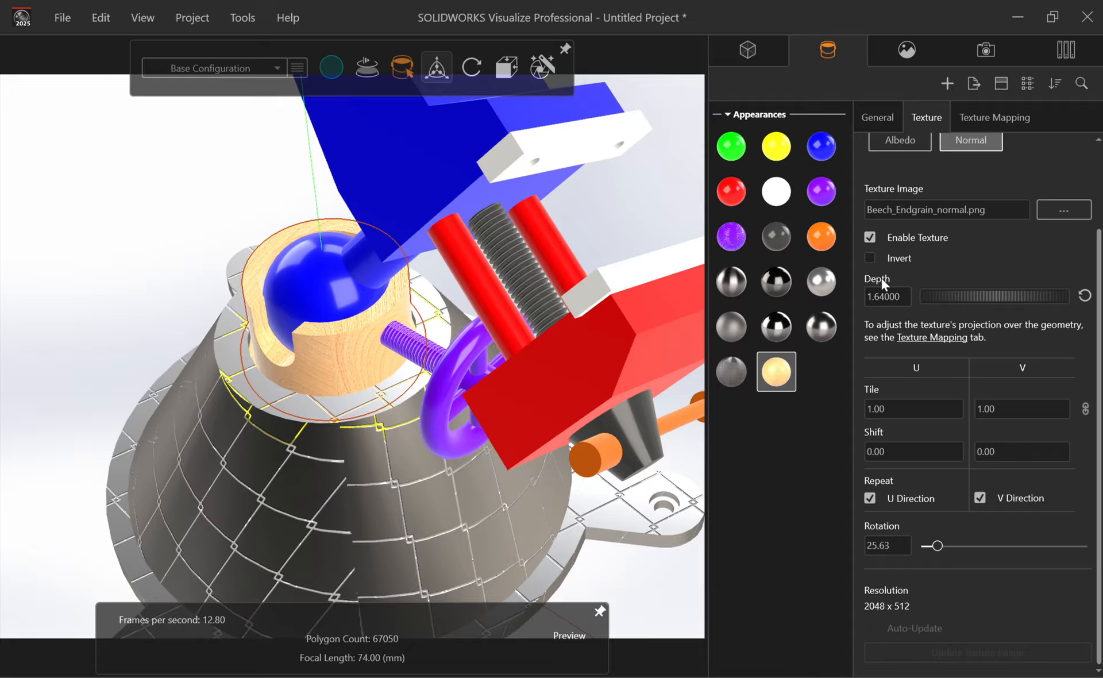
pyautogui.click(1085, 295)
pyautogui.scroll(2, 924, 325)
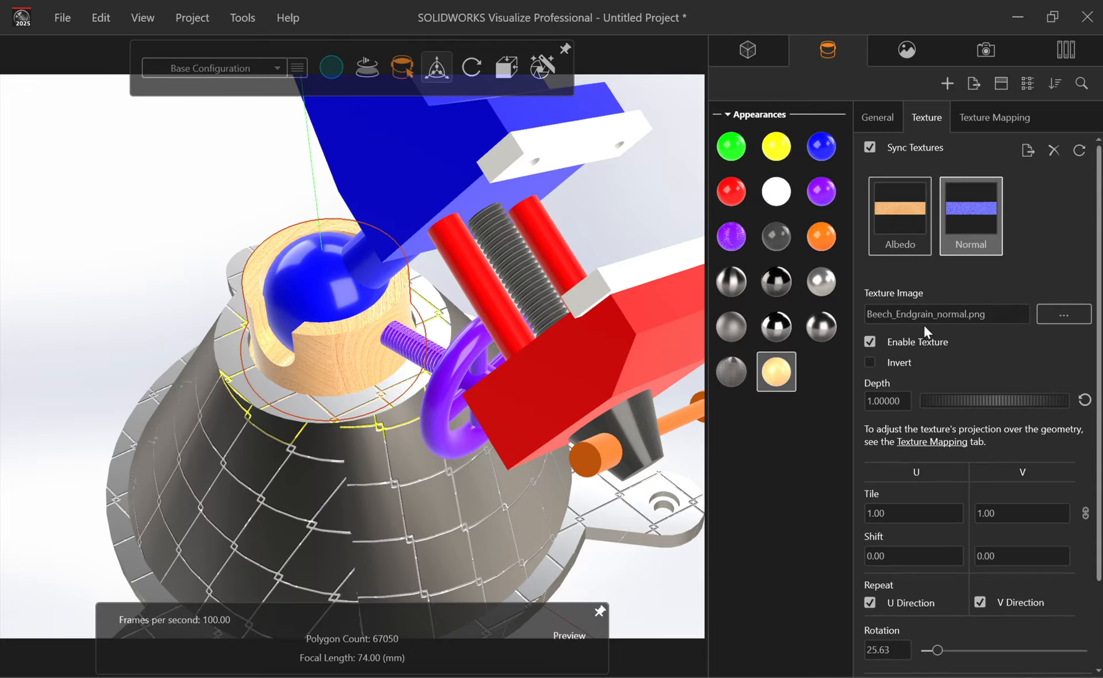
# Compare the settings offered by the Beech Endgrain albedo and normal textures, returning to the albedo texture
pyautogui.click(902, 215)
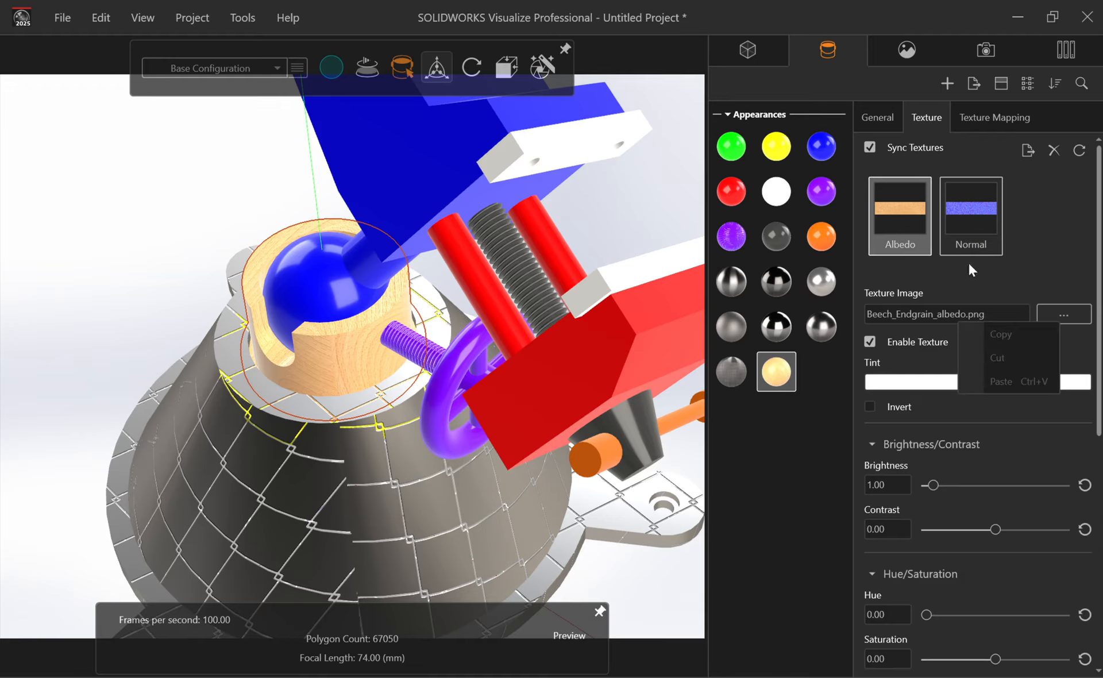
pyautogui.click(951, 187)
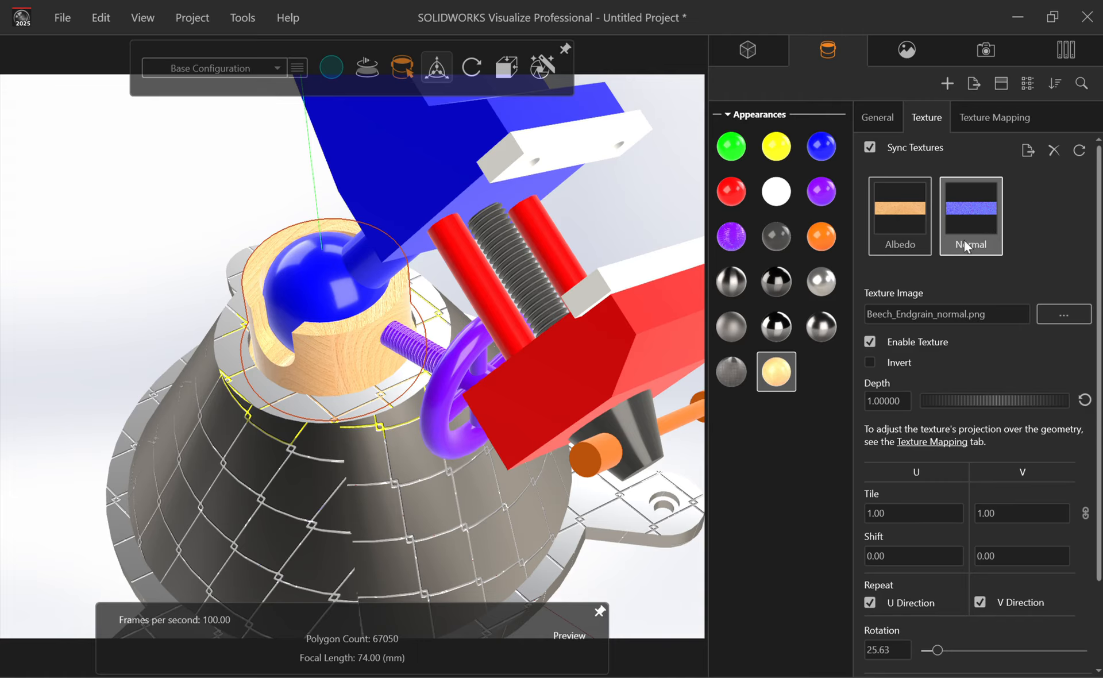
pyautogui.click(915, 222)
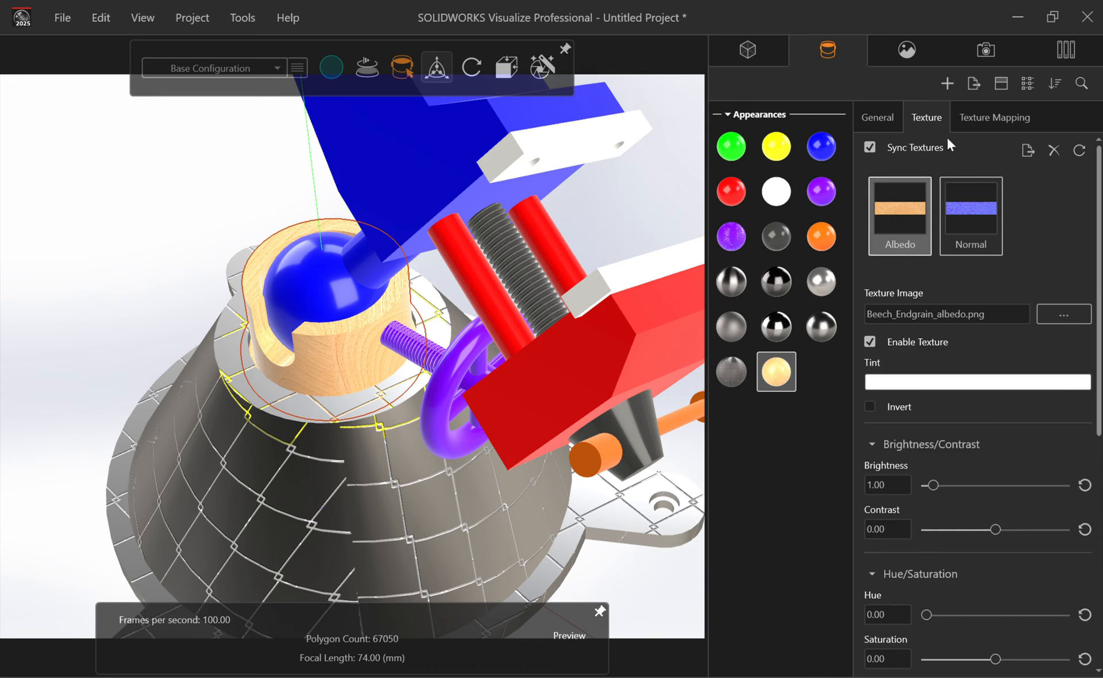
# Set the base roughness of the Polished Beech Endgrain appearance to about 0.92
pyautogui.click(983, 118)
pyautogui.click(860, 118)
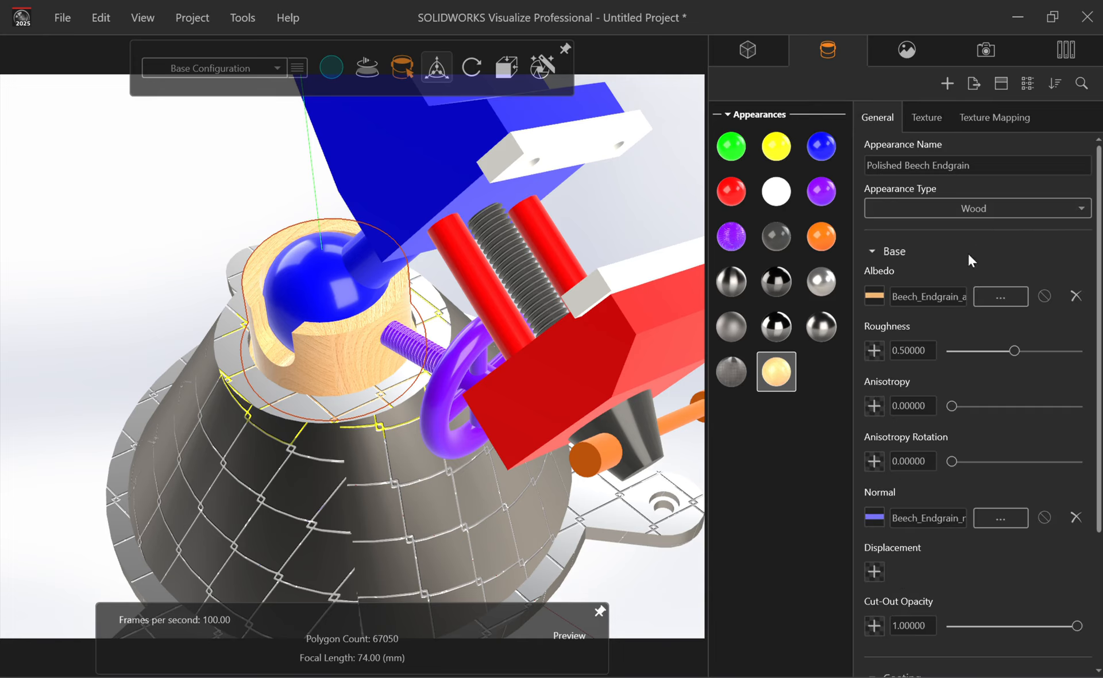
pyautogui.moveTo(1011, 354); pyautogui.dragTo(1066, 354)
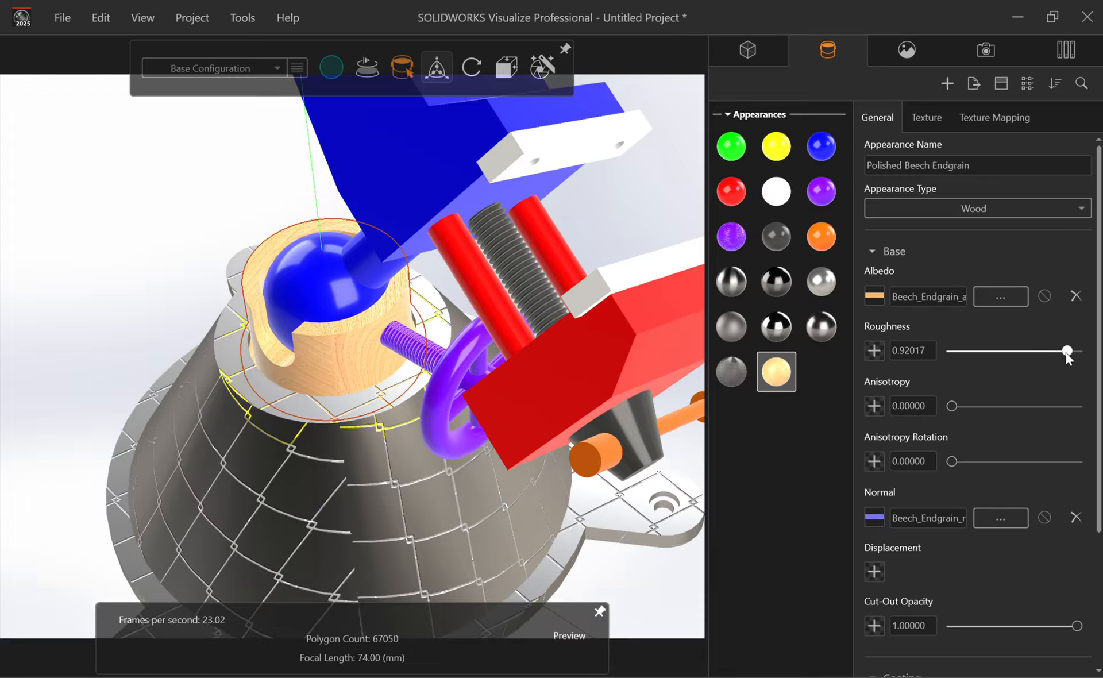
# Increase the roughness of the purple handwheel's plastic appearance and deselect the part
pyautogui.click(450, 361)
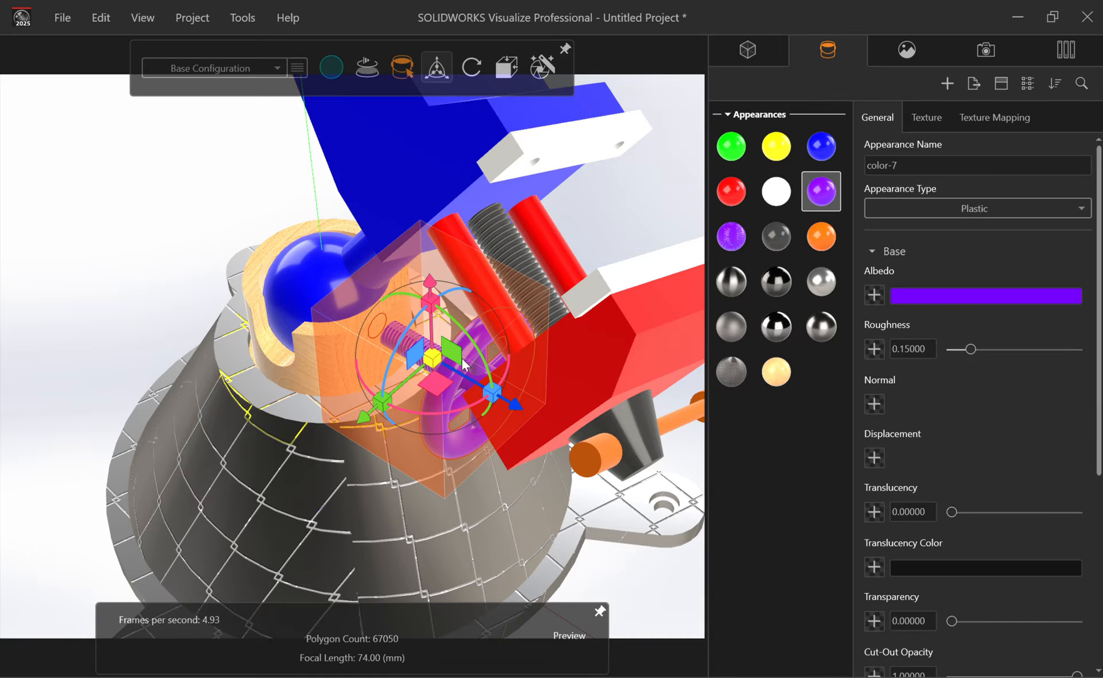
pyautogui.moveTo(970, 347); pyautogui.dragTo(1015, 348)
pyautogui.click(637, 570)
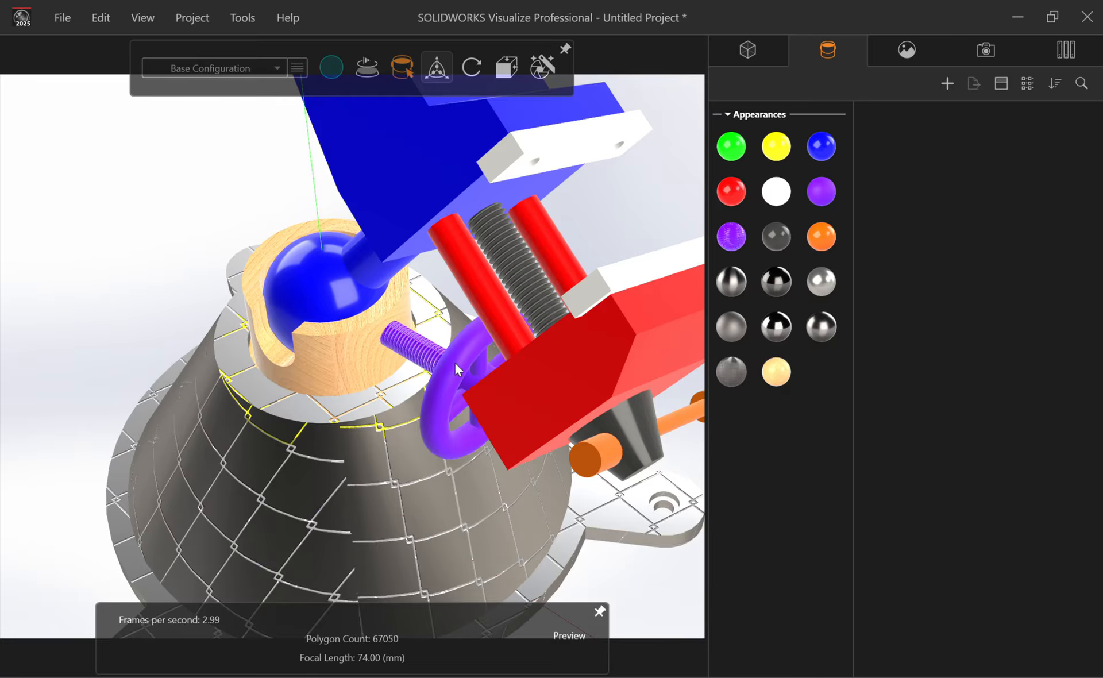
pyautogui.moveTo(455, 365); pyautogui.dragTo(458, 340, button='middle')
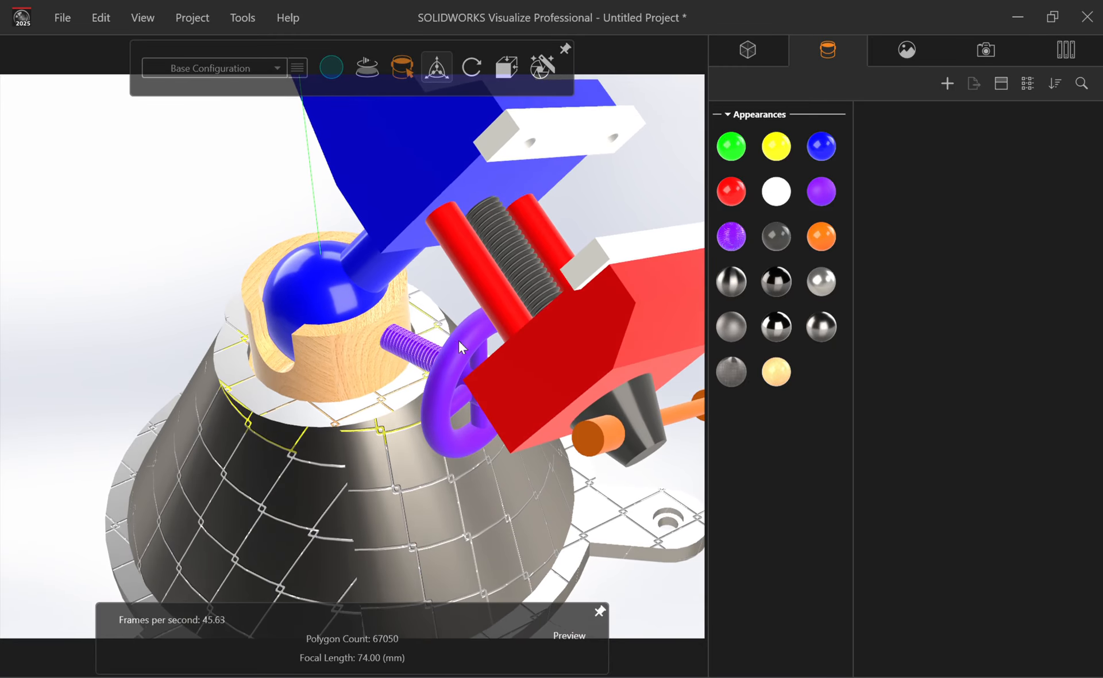
# Try adjusting the cut-out opacity of the red jaw's plastic appearance
pyautogui.click(497, 409)
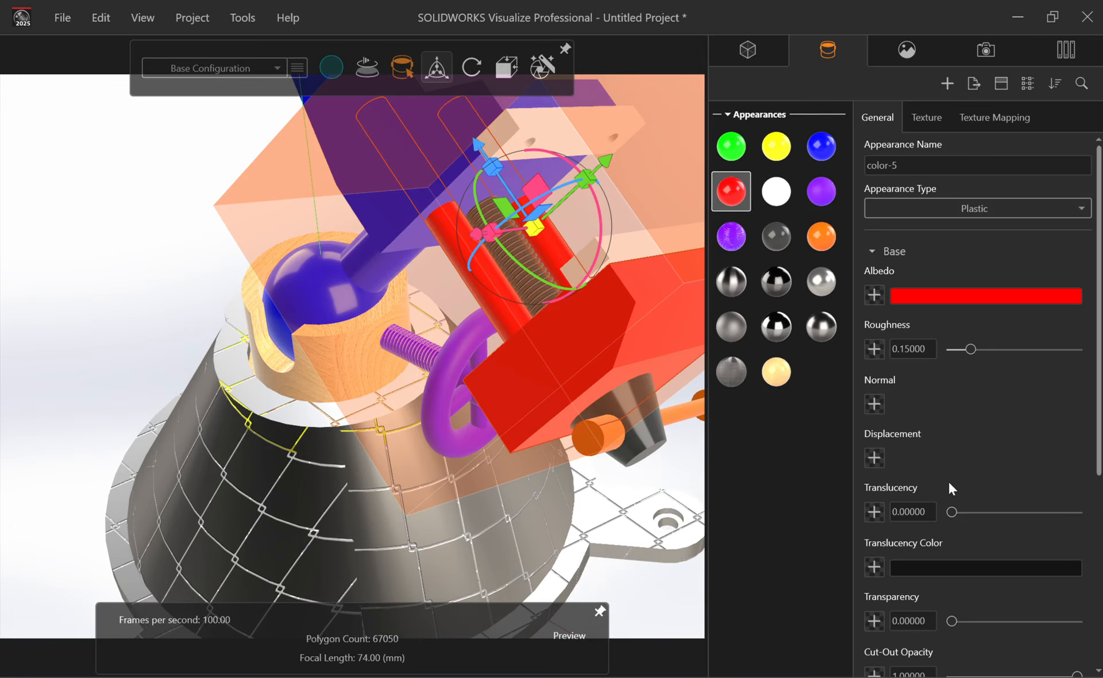
pyautogui.scroll(-3, 964, 506)
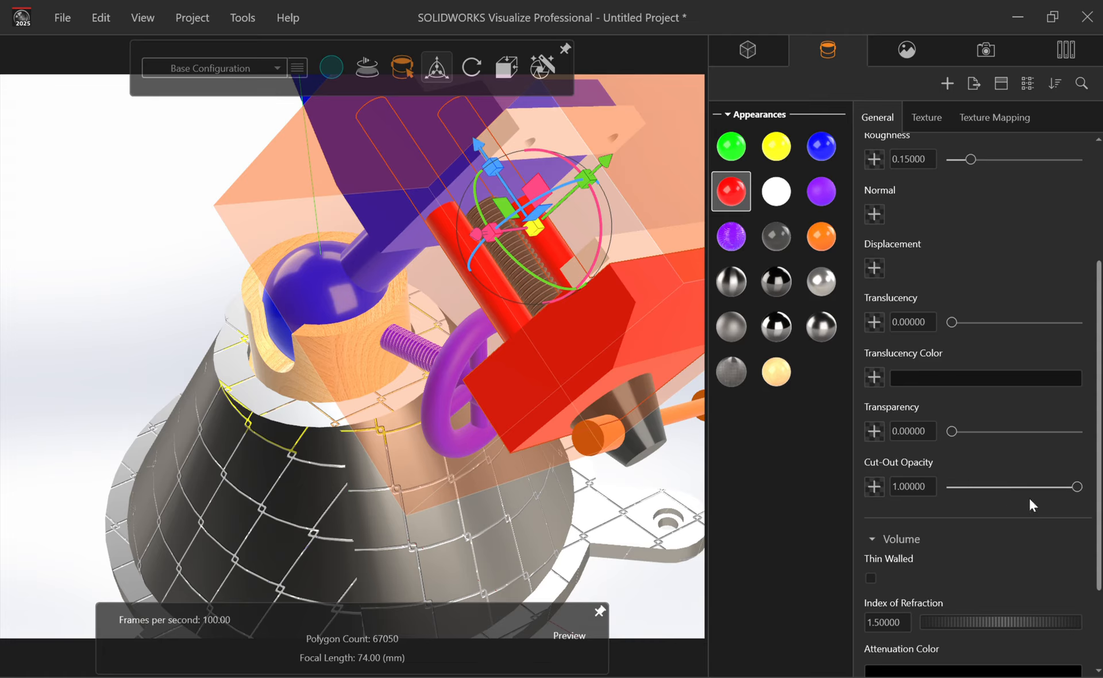
pyautogui.moveTo(1075, 486)
pyautogui.mouseDown()
pyautogui.moveTo(1009, 487)
pyautogui.moveTo(1080, 487)
pyautogui.mouseUp()
pyautogui.click(763, 454)
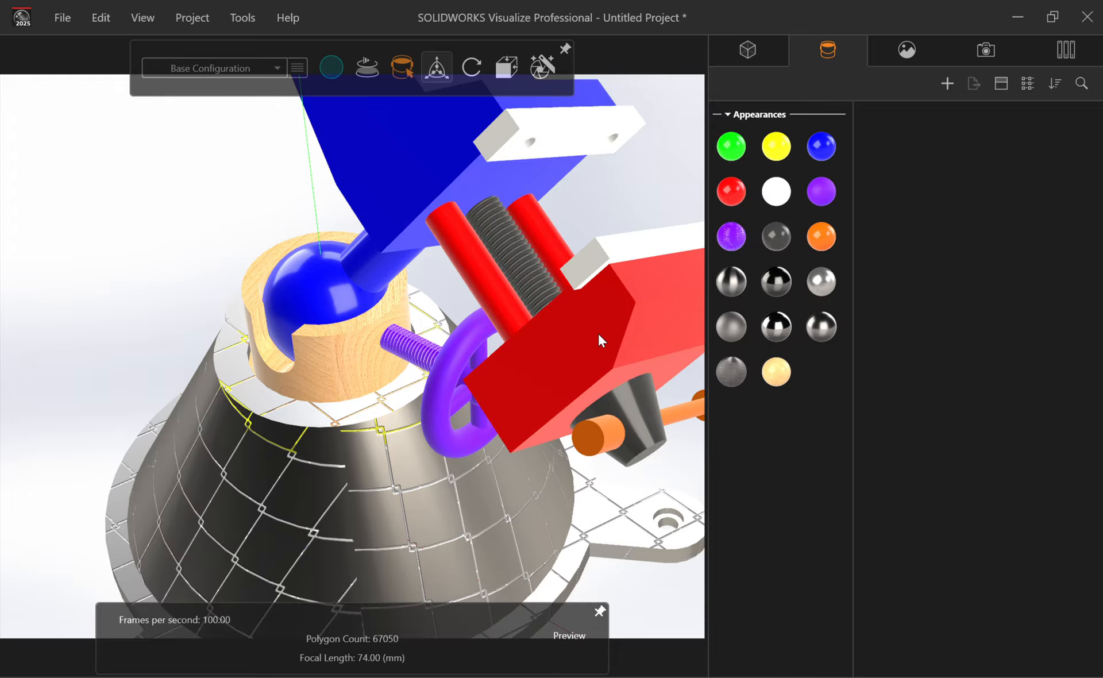
# Import the Light Clouds appearance from the Organic Sky collection and apply it to the blue upper jaw with its ball joint
pyautogui.scroll(-3, 461, 373)
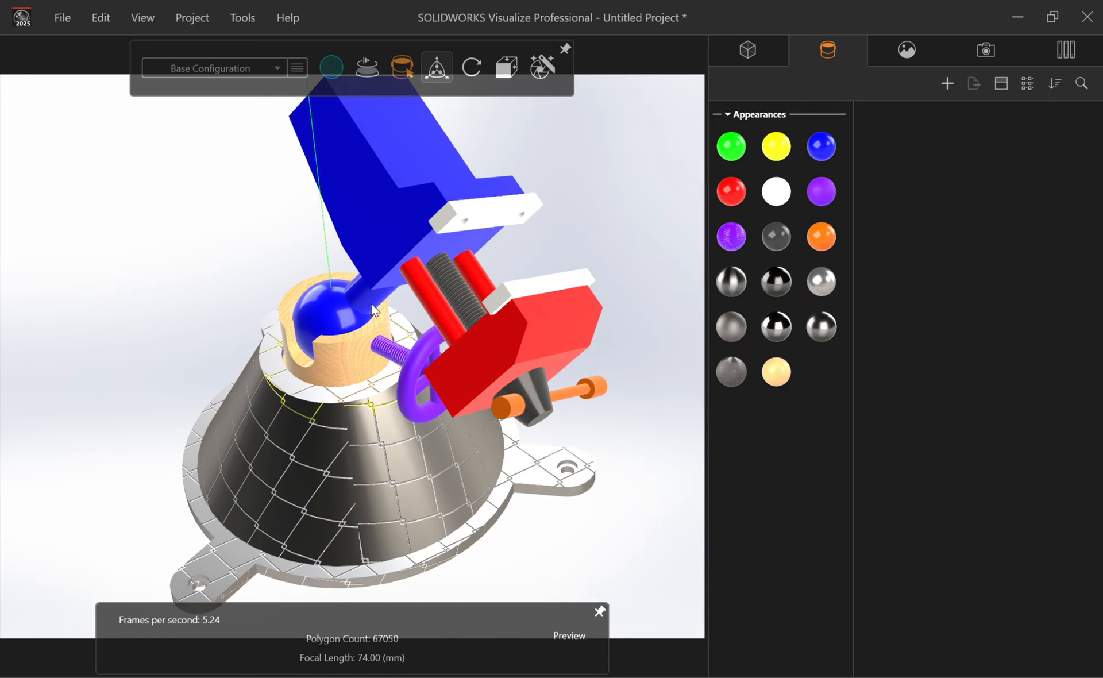
pyautogui.click(952, 80)
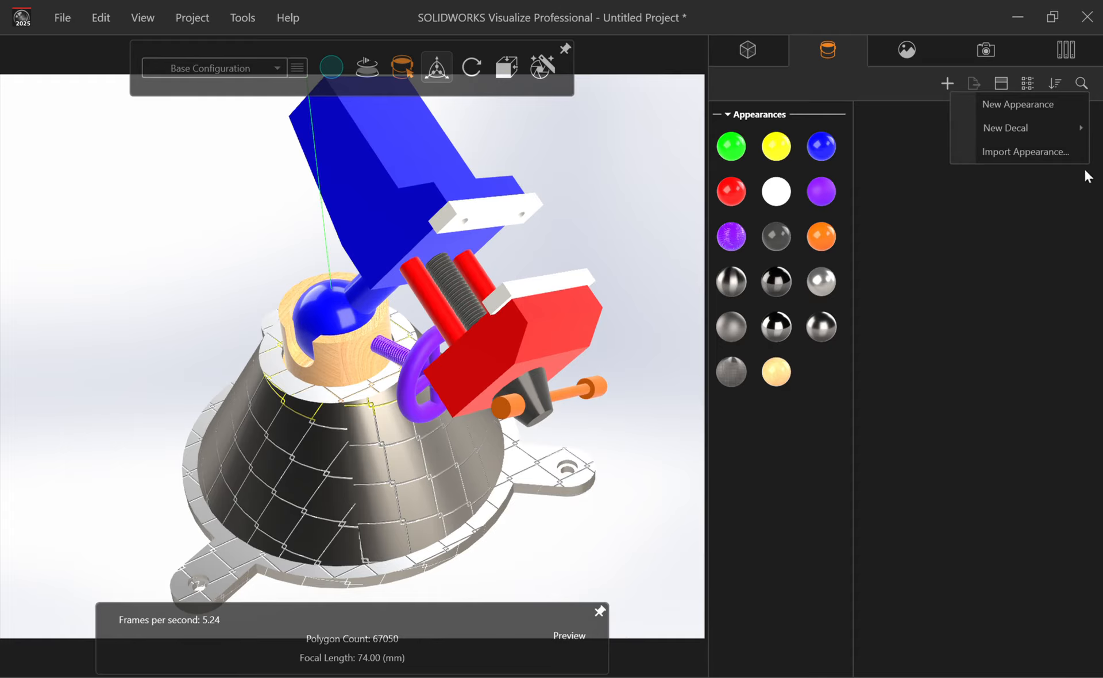
pyautogui.click(1040, 154)
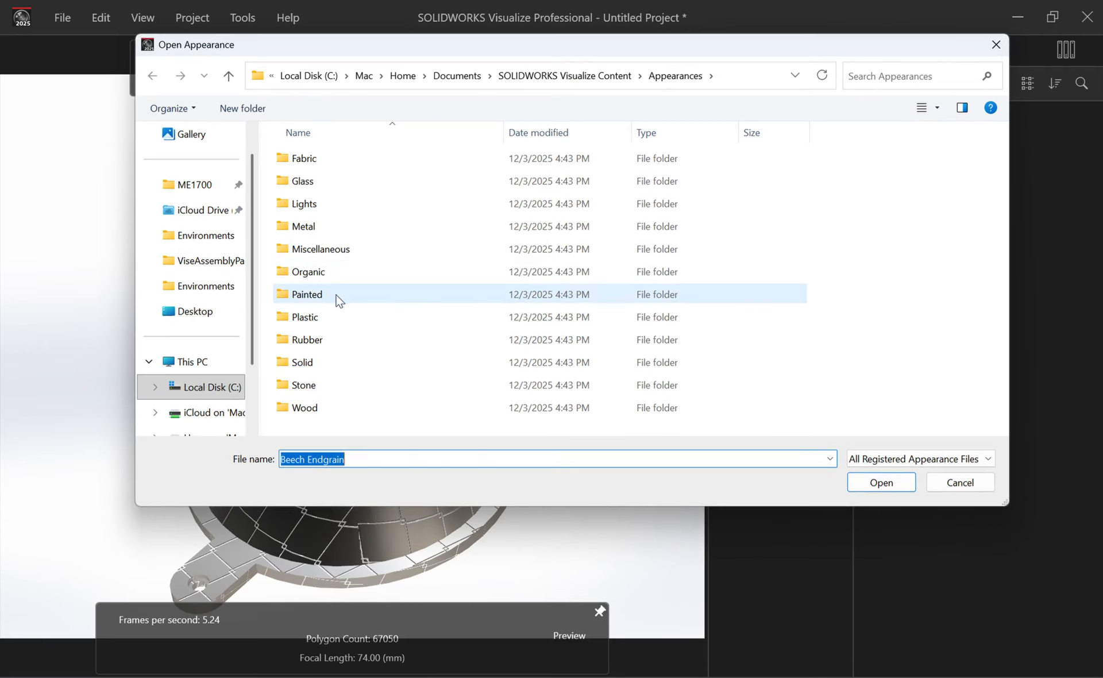
pyautogui.doubleClick(338, 273)
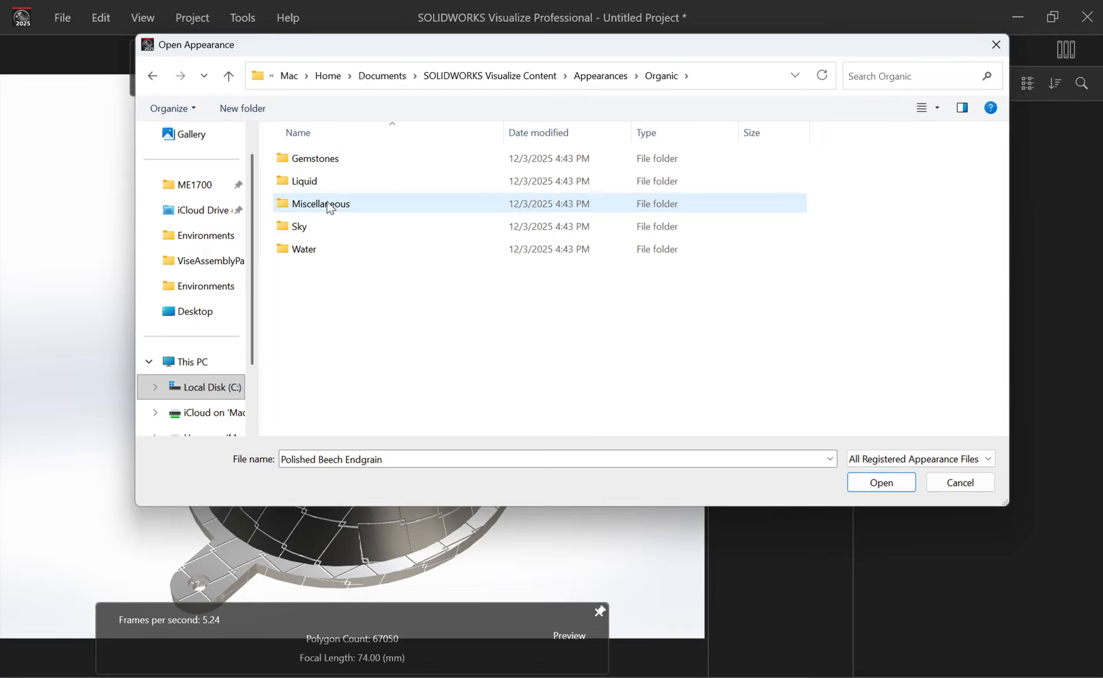
pyautogui.doubleClick(326, 228)
pyautogui.doubleClick(332, 158)
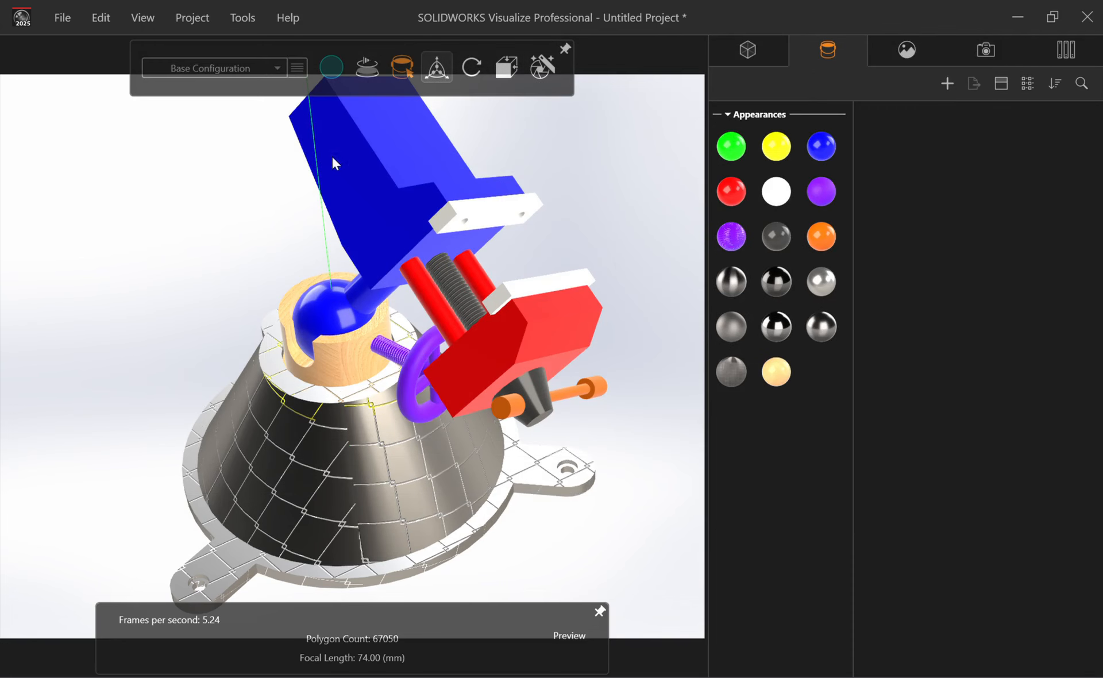
pyautogui.moveTo(830, 377); pyautogui.dragTo(392, 233)
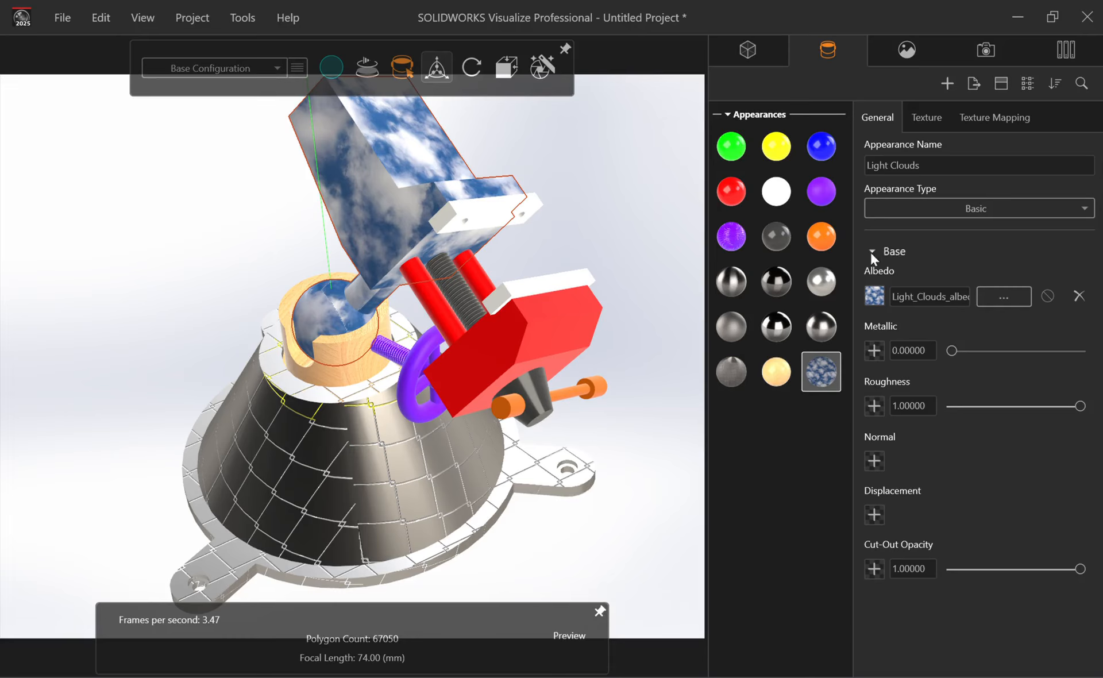
# Import the Textured Rubber appearance from the Rubber collection
pyautogui.click(946, 83)
pyautogui.click(1000, 154)
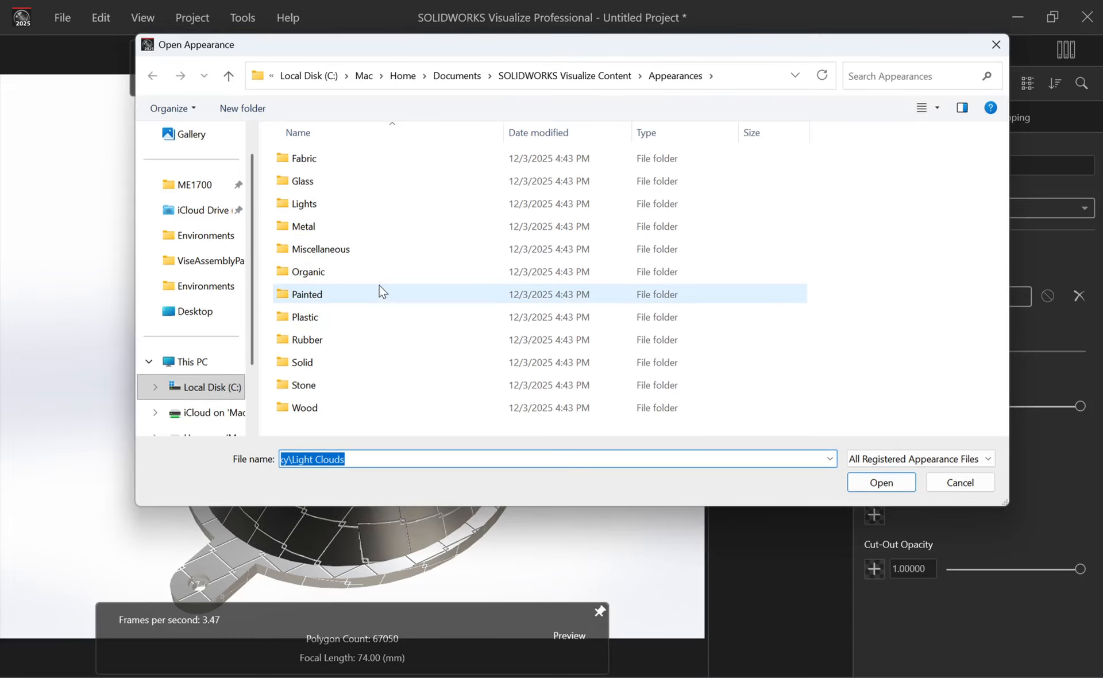
pyautogui.doubleClick(354, 333)
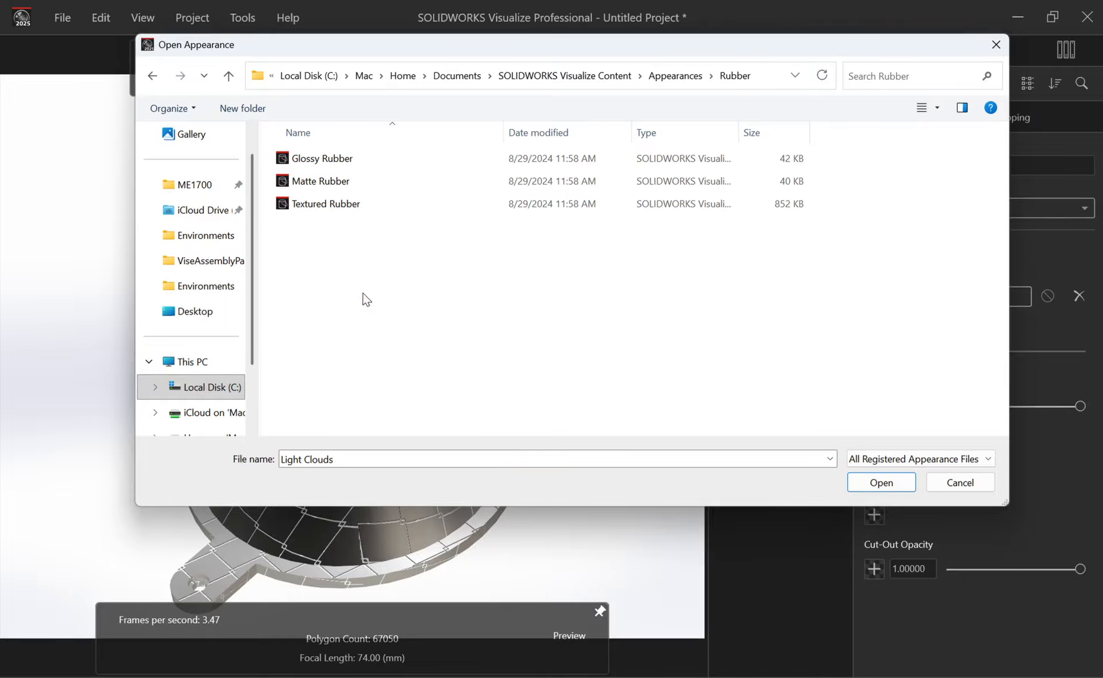
pyautogui.doubleClick(335, 204)
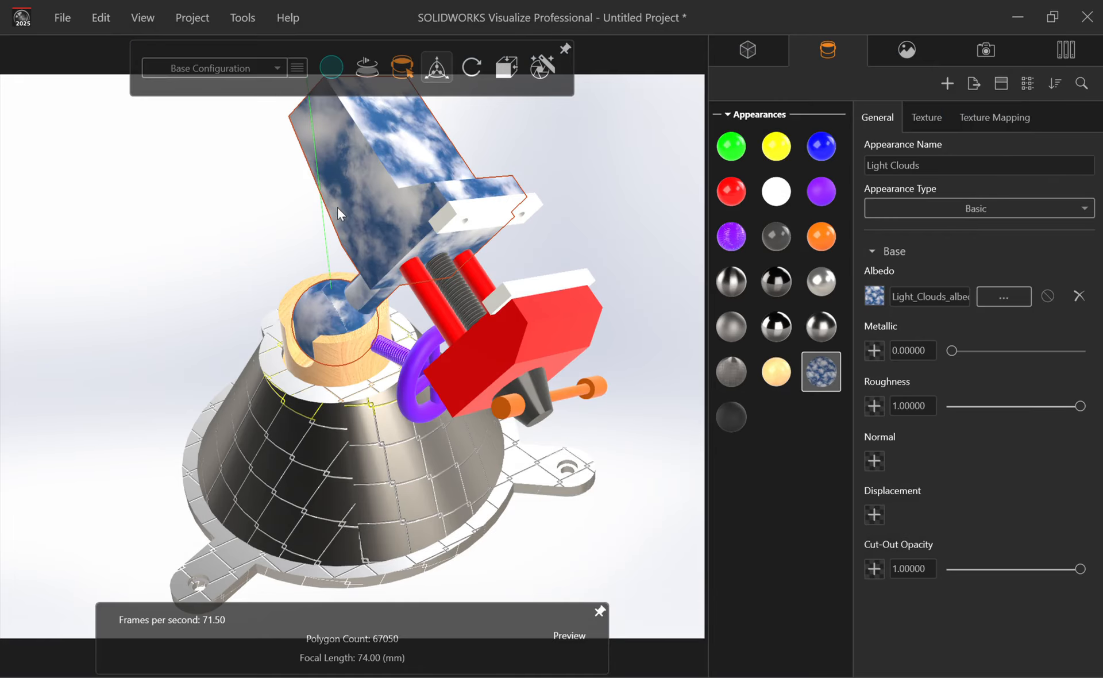
# Apply the Textured Rubber appearance to the purple handwheel and its threaded shaft, and inspect the texture up close
pyautogui.moveTo(729, 417); pyautogui.dragTo(402, 368)
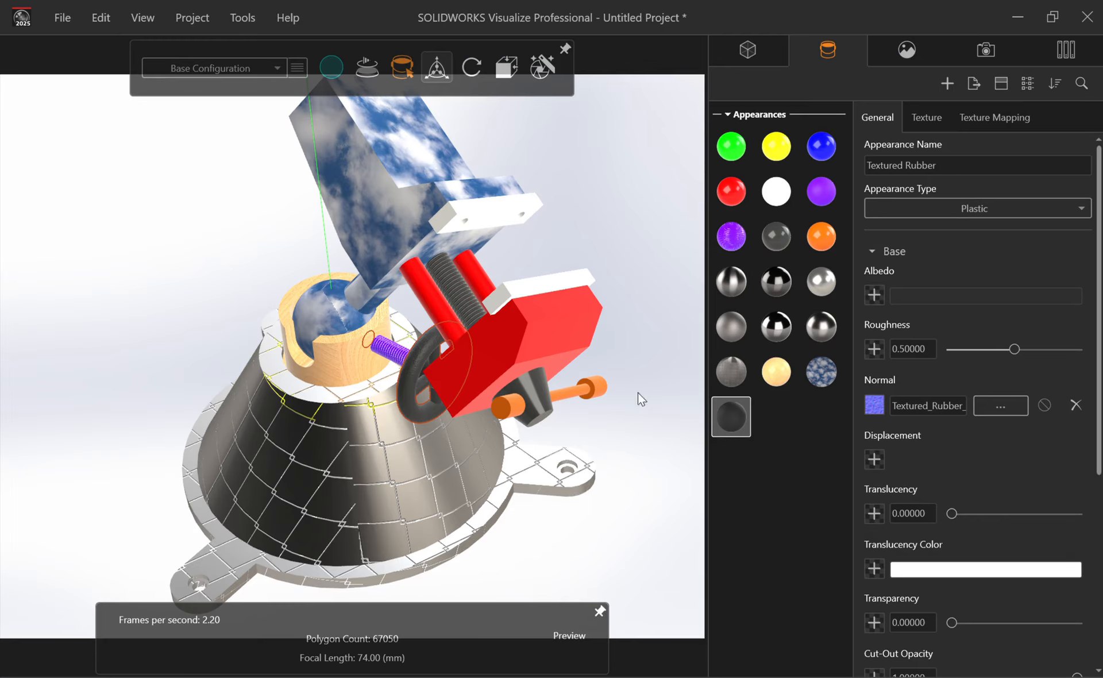
pyautogui.moveTo(731, 418); pyautogui.dragTo(388, 353)
pyautogui.moveTo(407, 413); pyautogui.dragTo(388, 374, button='middle')
pyautogui.scroll(5, 386, 375)
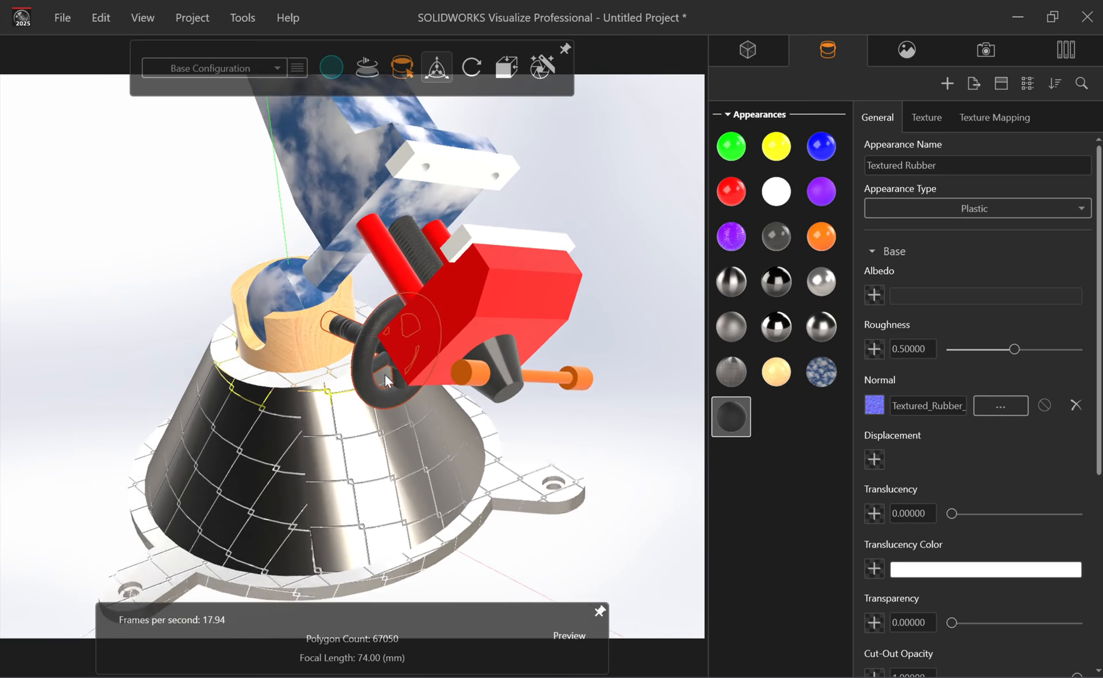
pyautogui.scroll(2, 334, 330)
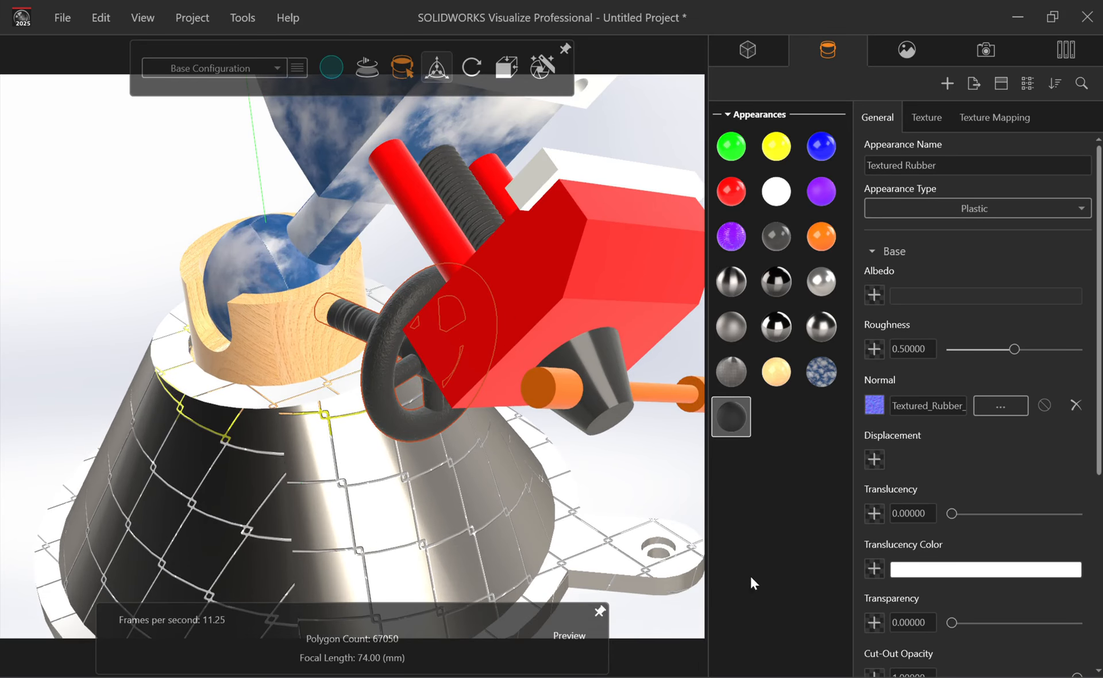
pyautogui.click(654, 469)
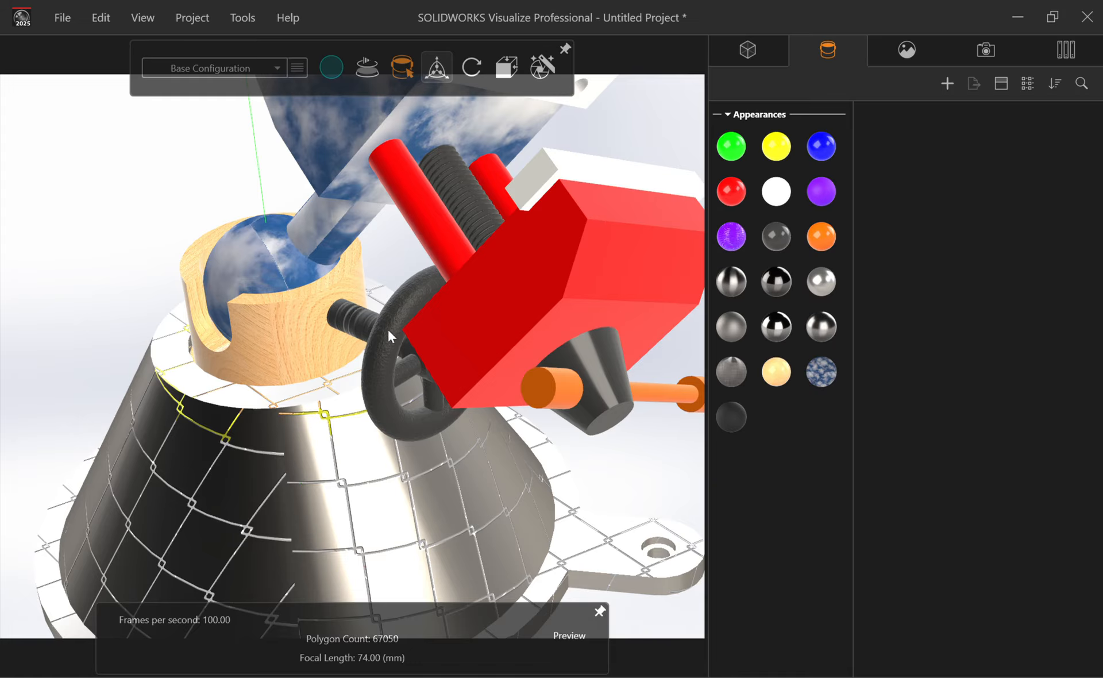
pyautogui.moveTo(390, 376); pyautogui.dragTo(409, 327, button='middle')
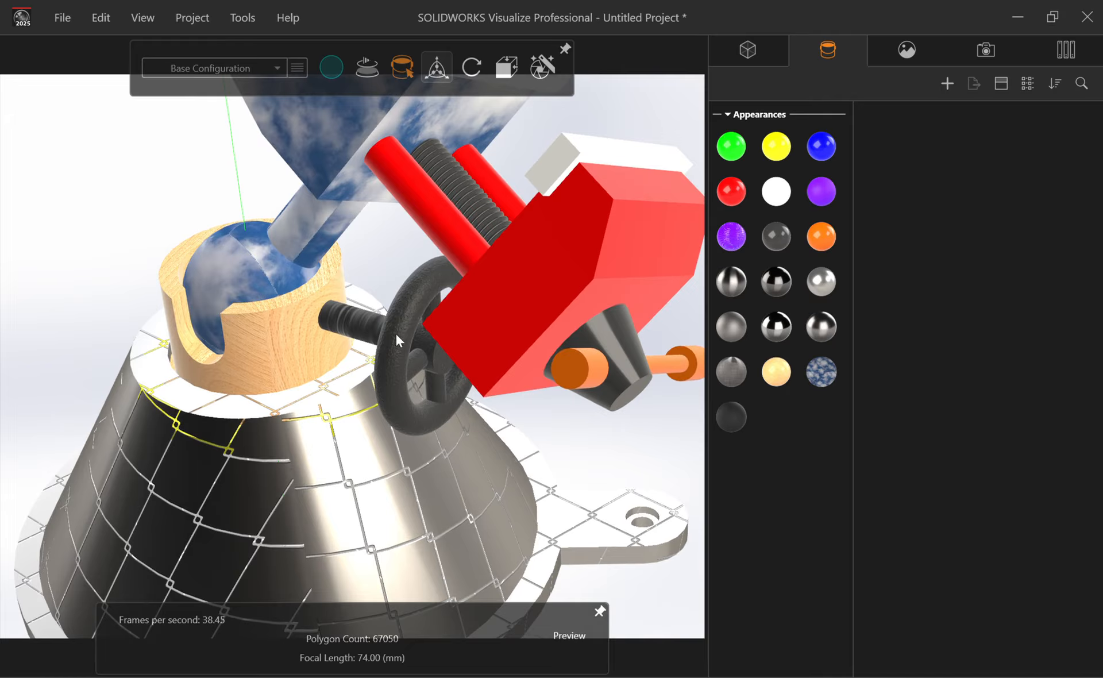
pyautogui.scroll(-5, 397, 339)
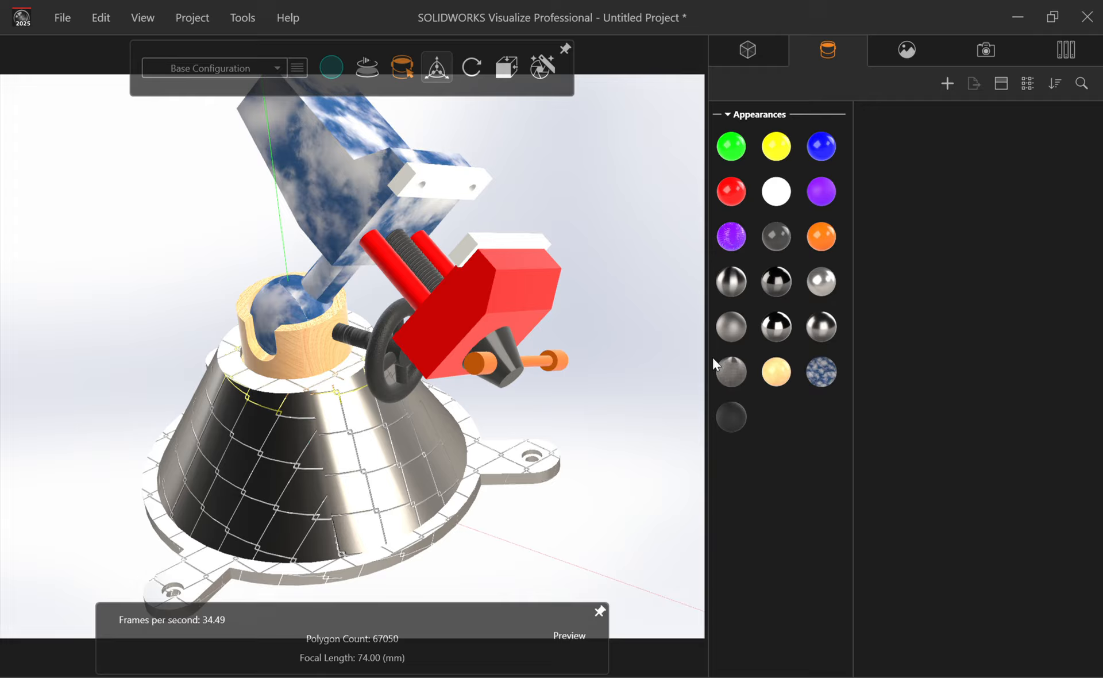
# Import the Carbon Fiber Epoxy appearance from the Plastic Composite collection
pyautogui.click(944, 83)
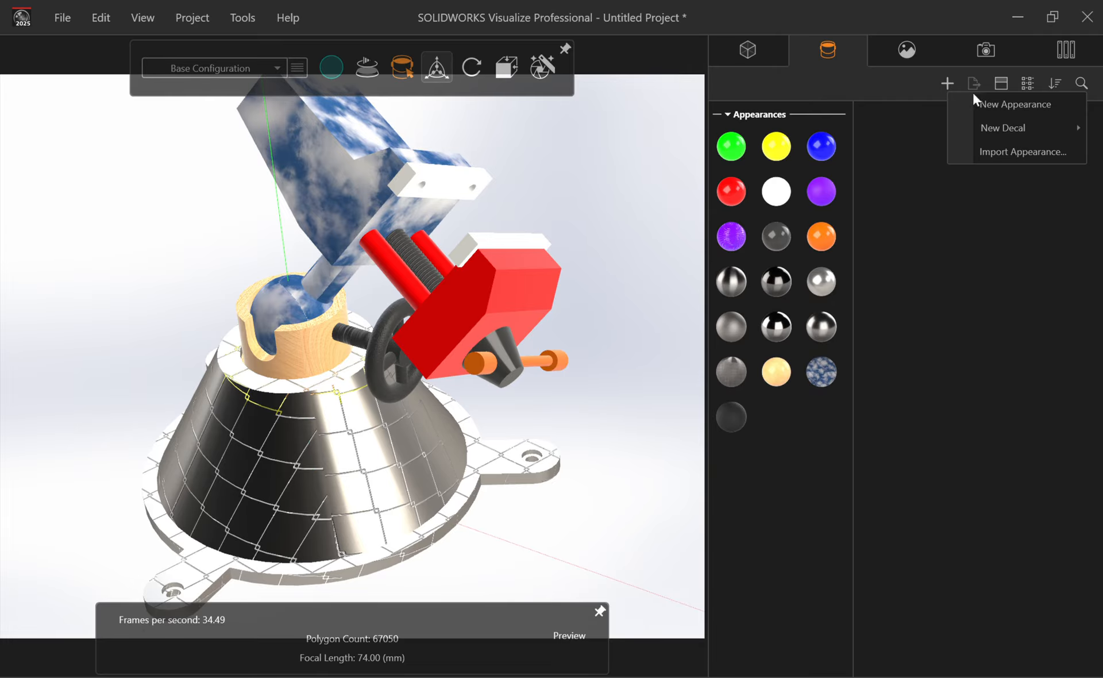
pyautogui.click(1006, 151)
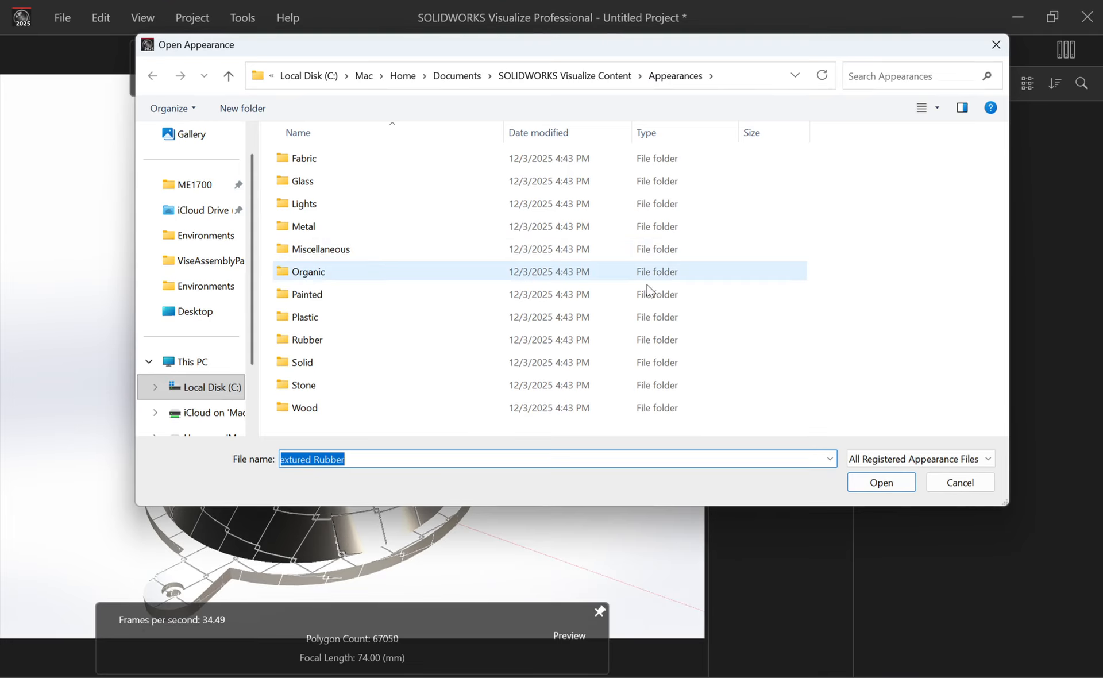
pyautogui.doubleClick(339, 315)
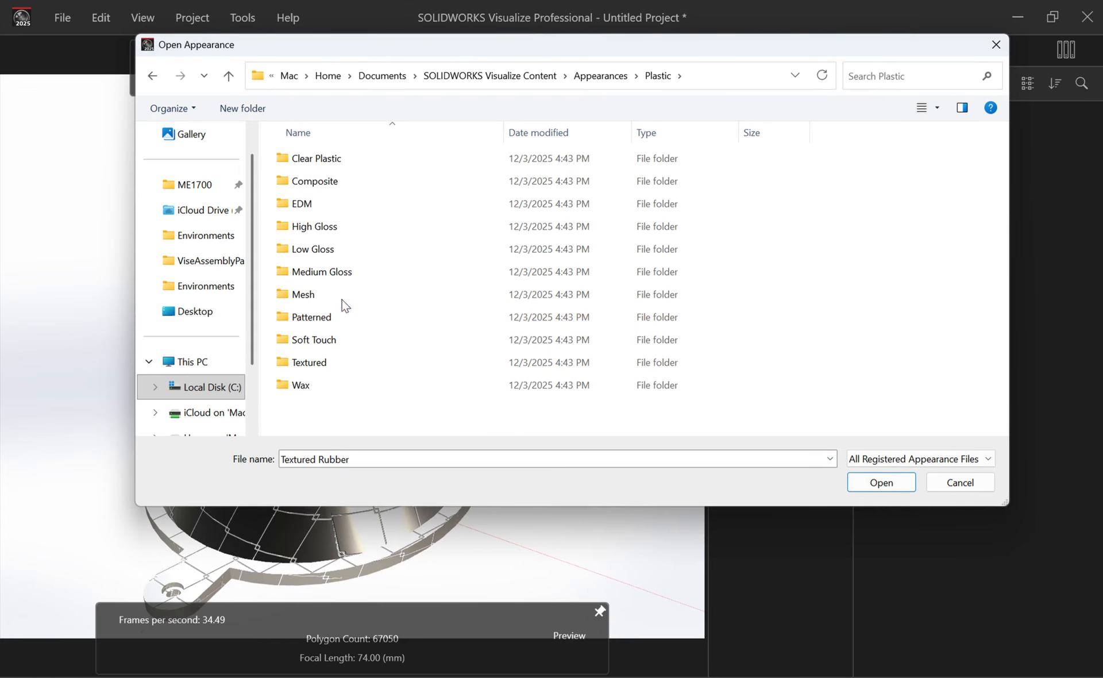
pyautogui.click(339, 181)
pyautogui.doubleClick(339, 180)
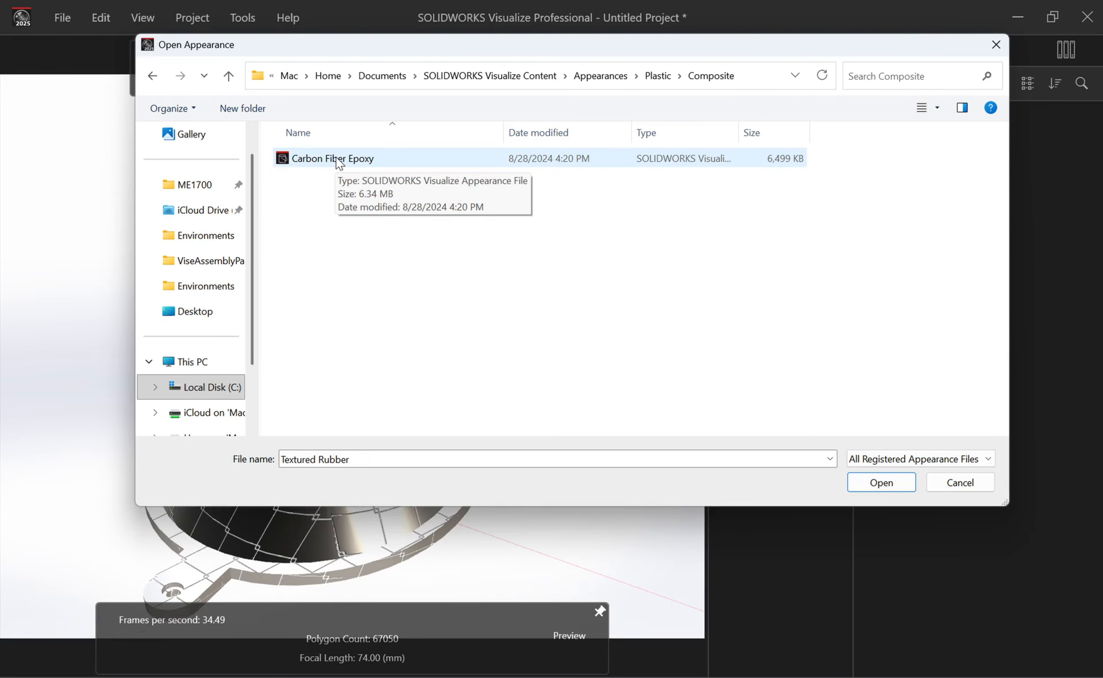
pyautogui.doubleClick(337, 161)
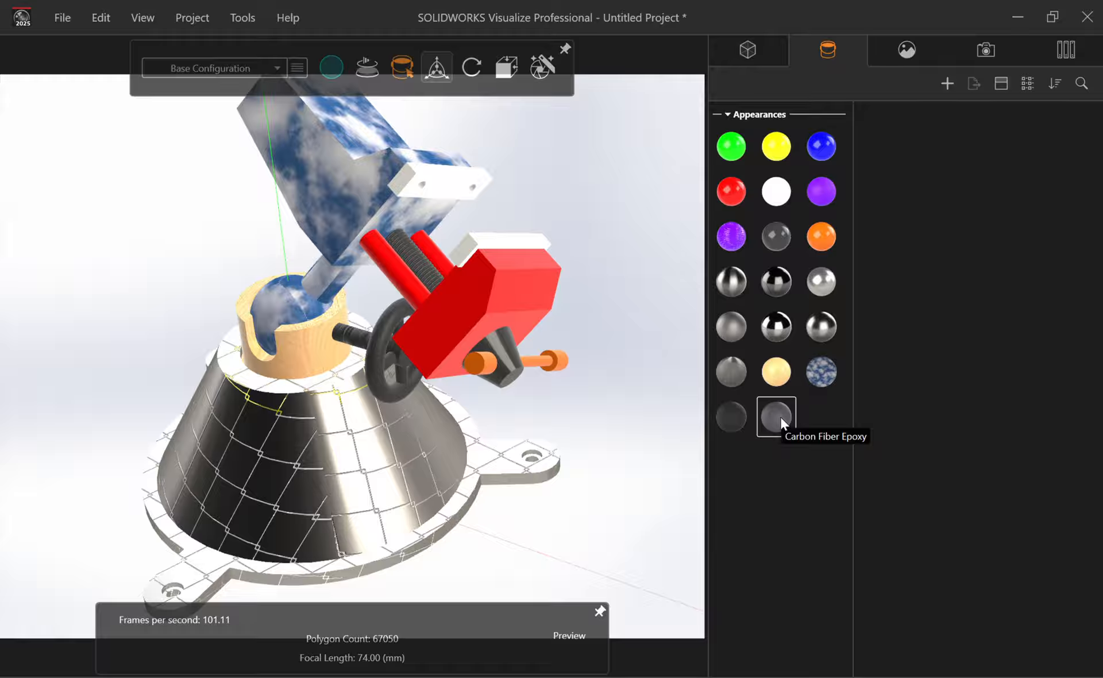
# Apply the Carbon Fiber Epoxy appearance to the red lower jaw and set its texture tiling to 0.50 in U and V
pyautogui.moveTo(781, 417); pyautogui.dragTo(444, 322)
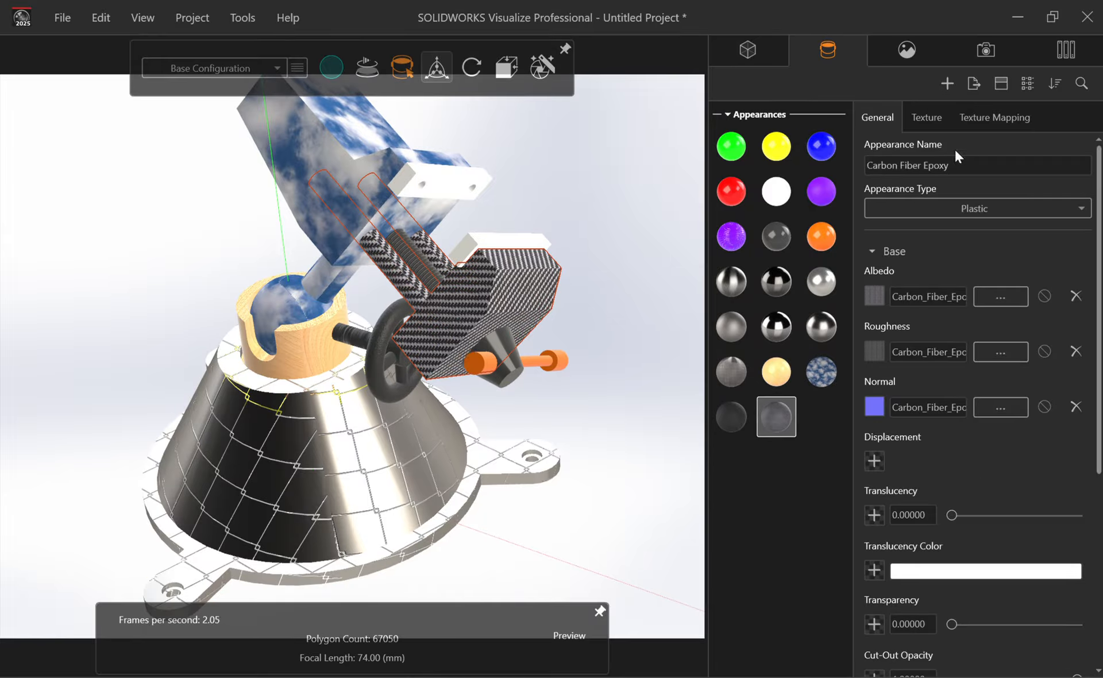
pyautogui.click(918, 116)
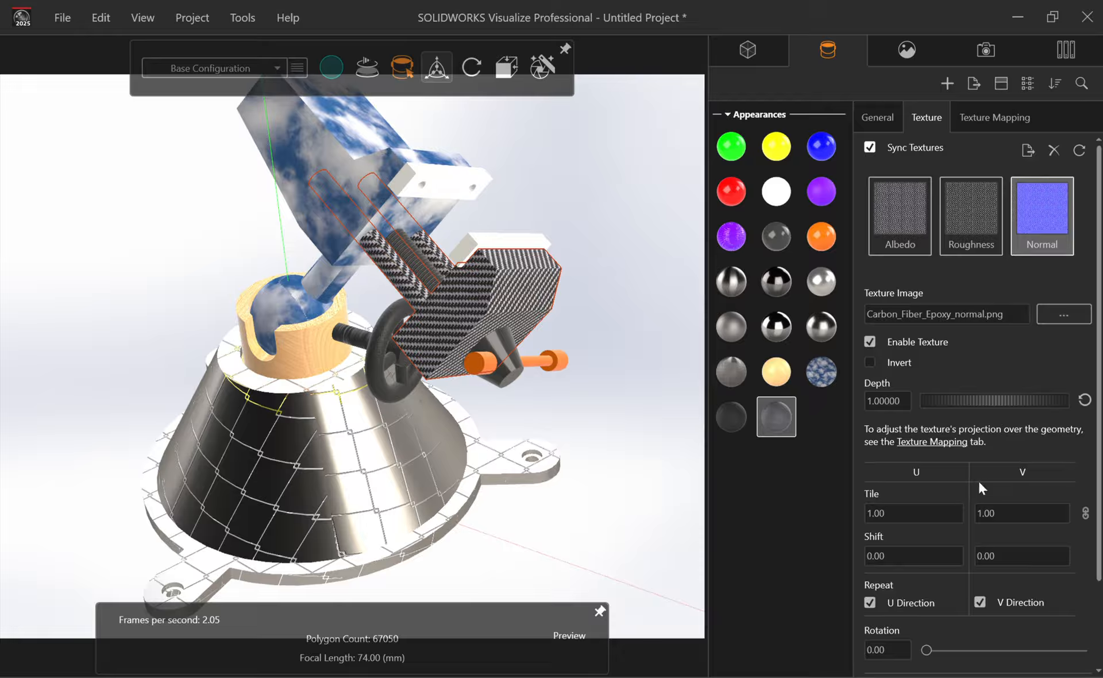
pyautogui.moveTo(910, 513); pyautogui.dragTo(872, 509)
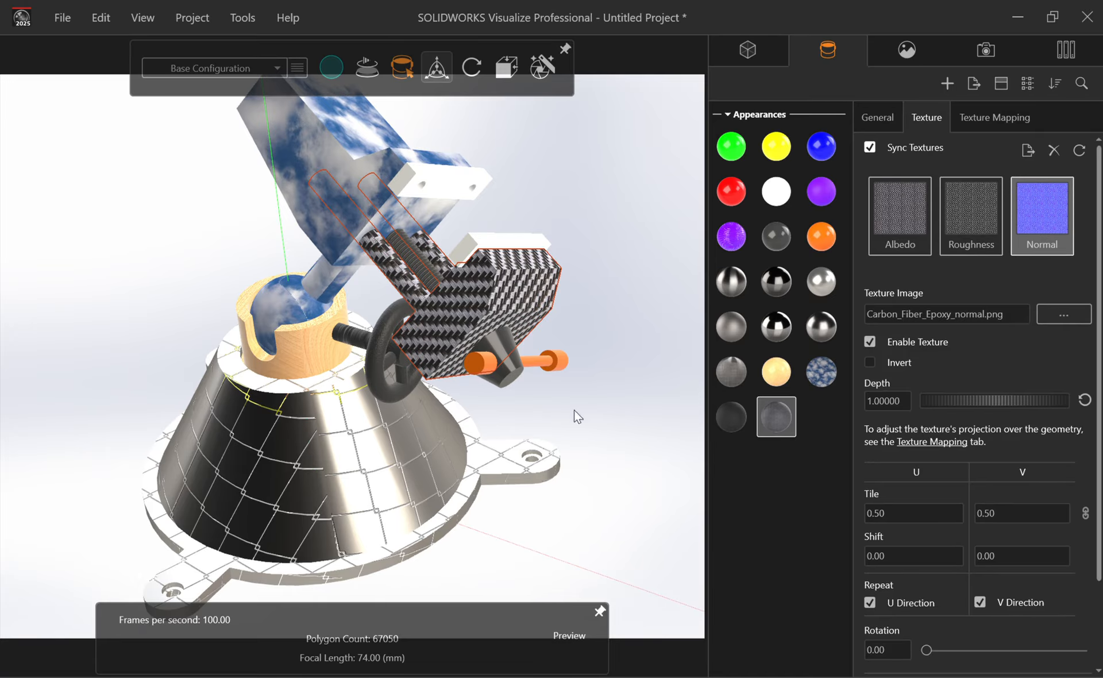
pyautogui.click(505, 363)
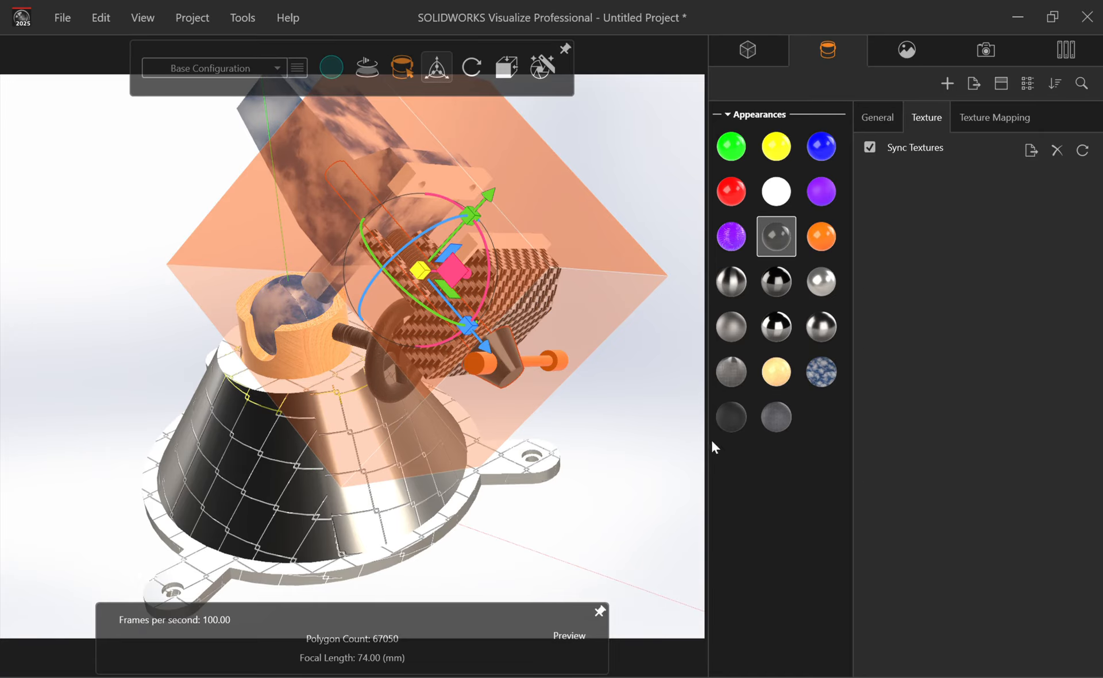
pyautogui.click(674, 434)
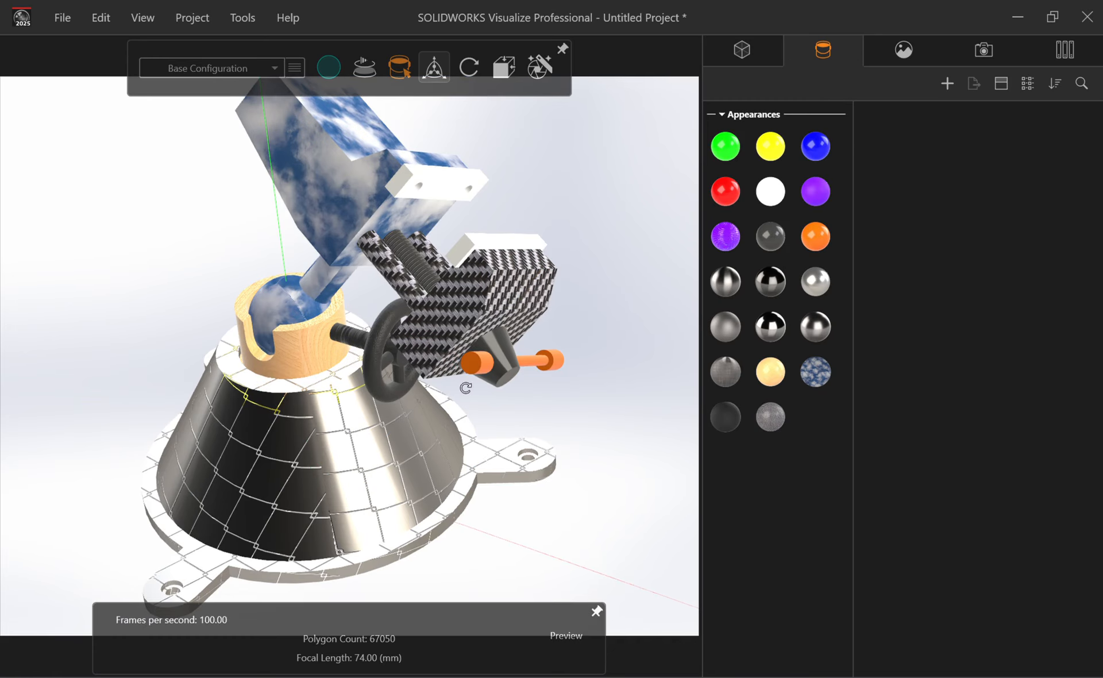
pyautogui.moveTo(465, 386); pyautogui.dragTo(383, 411)
pyautogui.moveTo(279, 412); pyautogui.dragTo(364, 406)
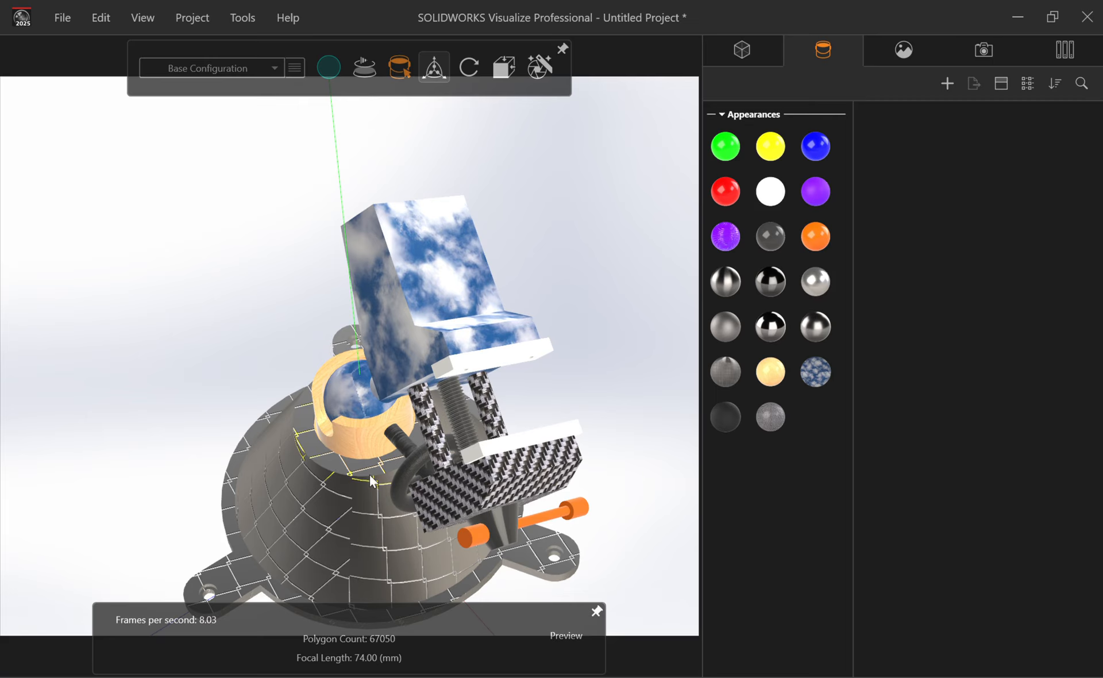
pyautogui.scroll(-3, 368, 479)
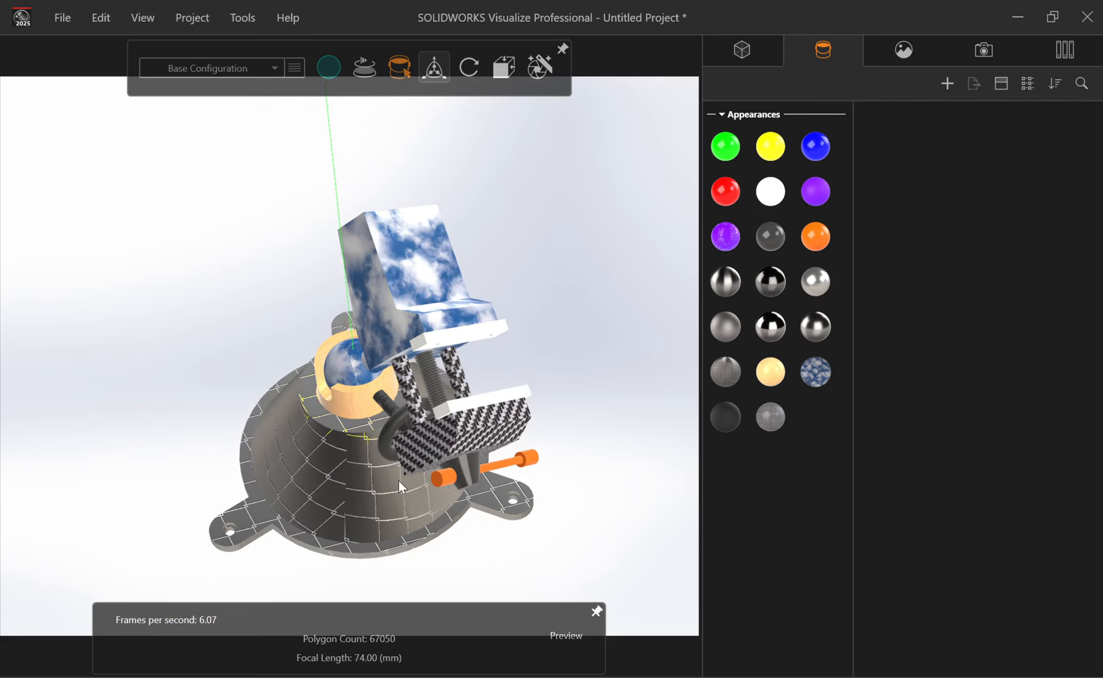
# Review the general and advanced settings of the High Contrast Ramp environment
pyautogui.click(740, 51)
pyautogui.click(824, 50)
pyautogui.click(917, 51)
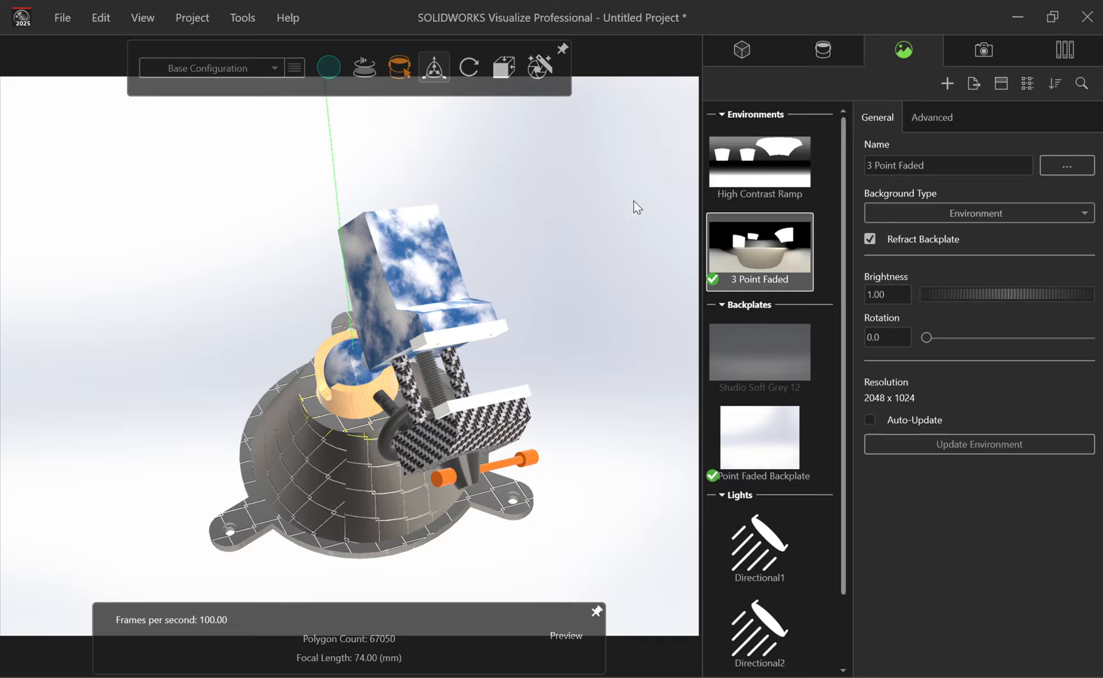
pyautogui.click(756, 153)
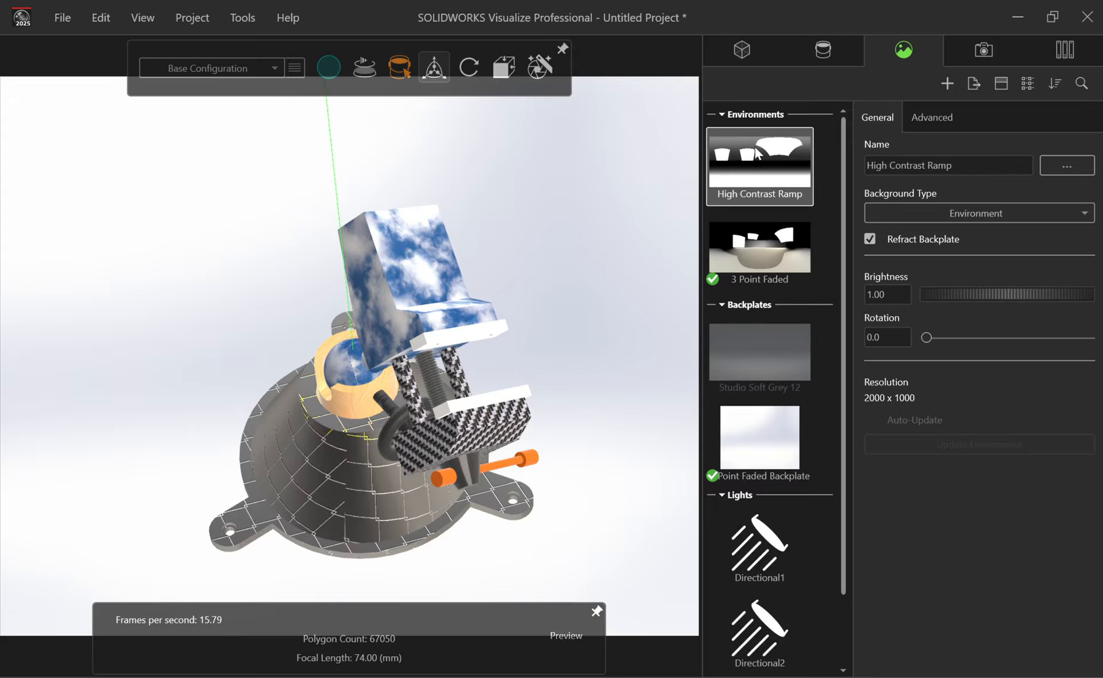
pyautogui.click(925, 115)
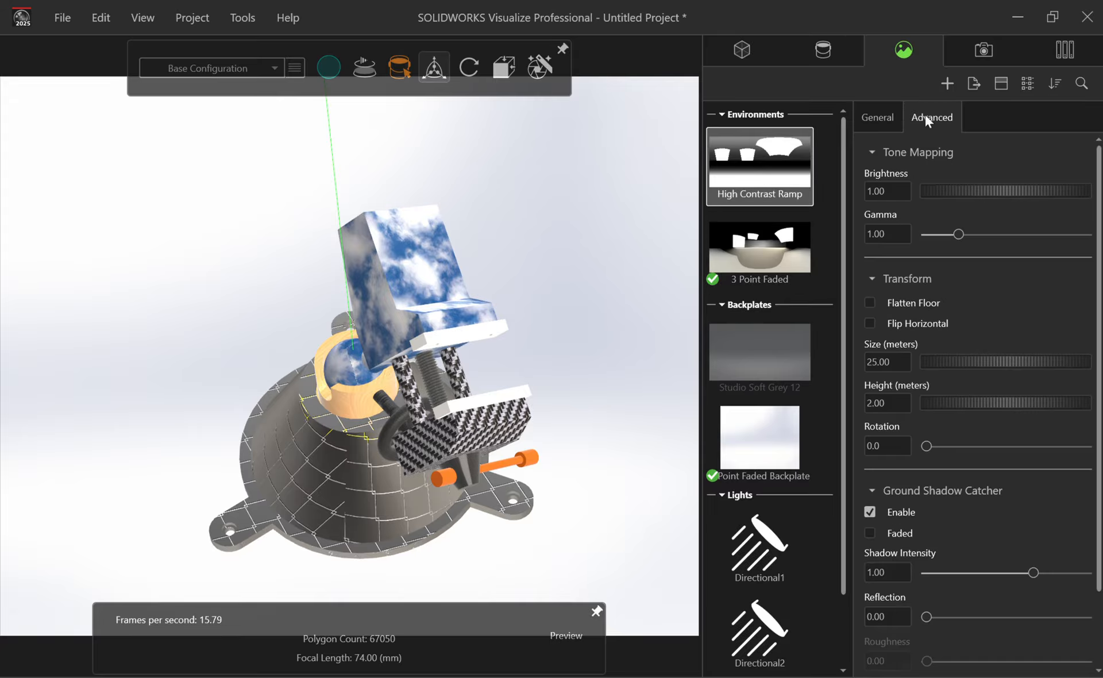
pyautogui.click(878, 118)
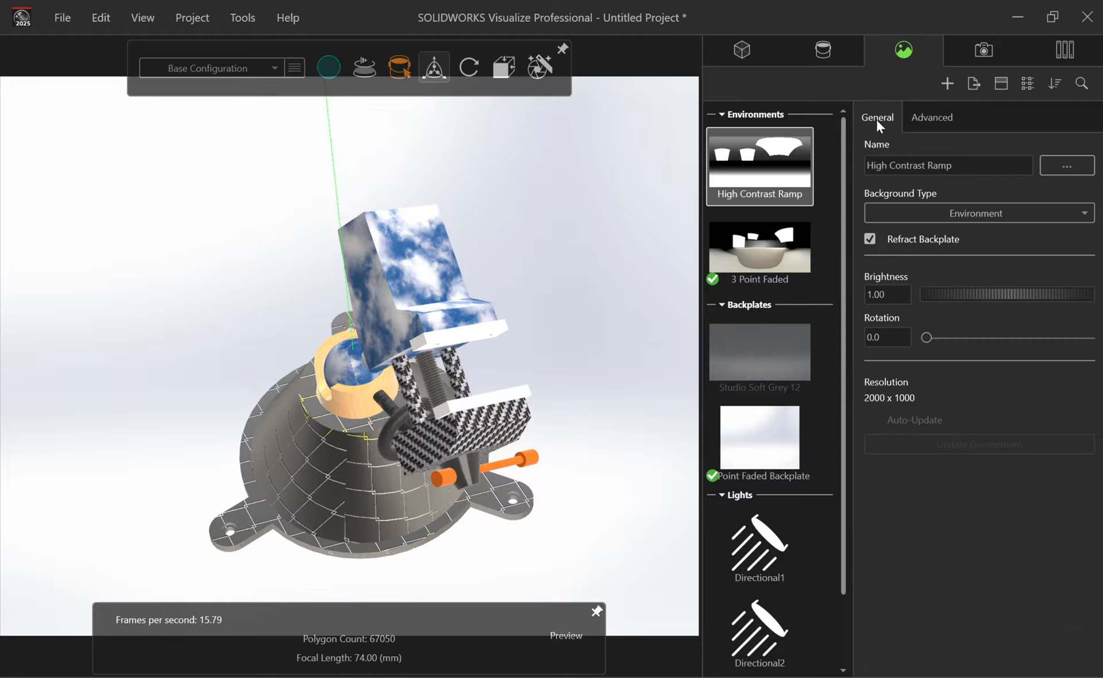
# Activate the High Contrast Ramp environment in place of 3 Point Faded and check its lighting on the vise
pyautogui.click(761, 251)
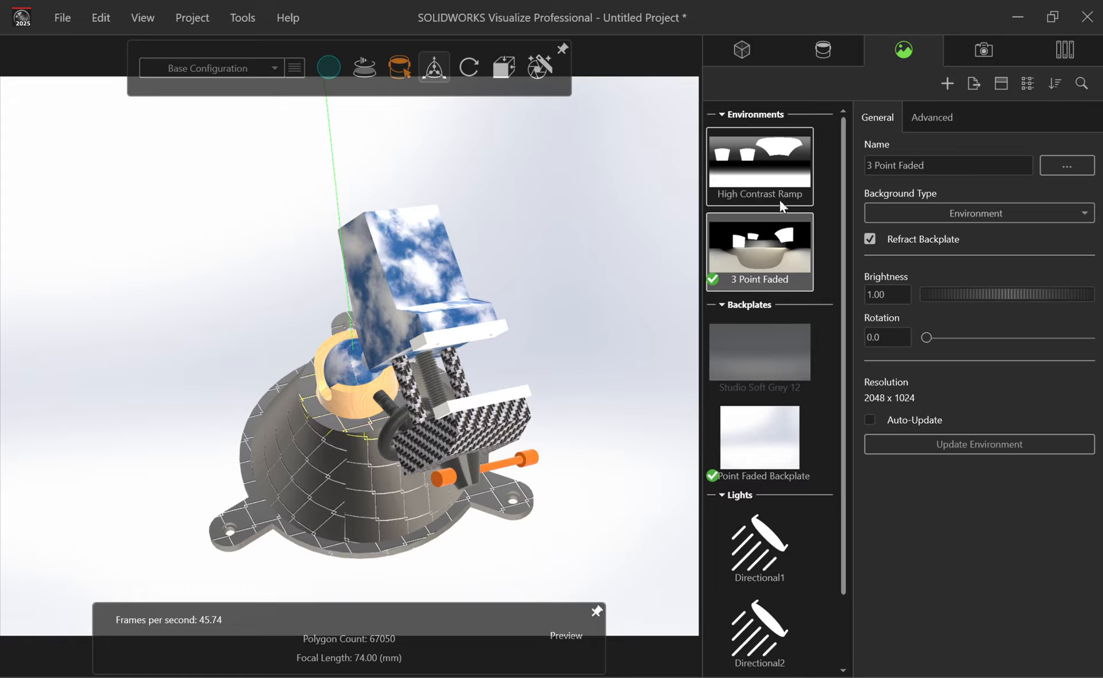
pyautogui.doubleClick(773, 180)
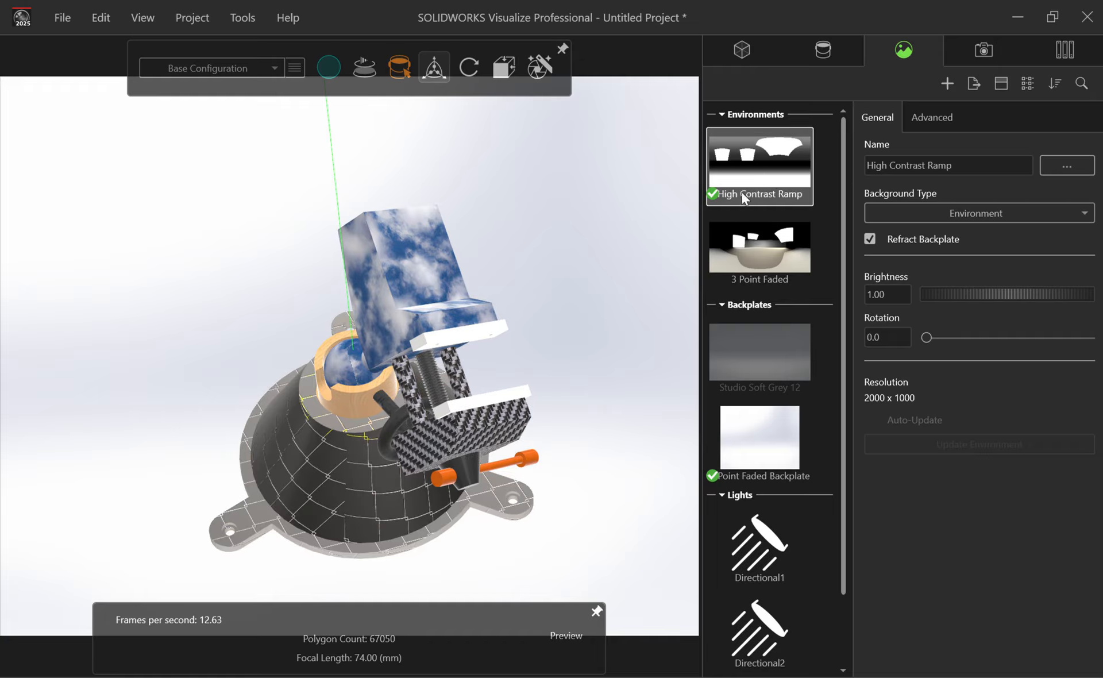
pyautogui.moveTo(530, 350); pyautogui.dragTo(490, 247)
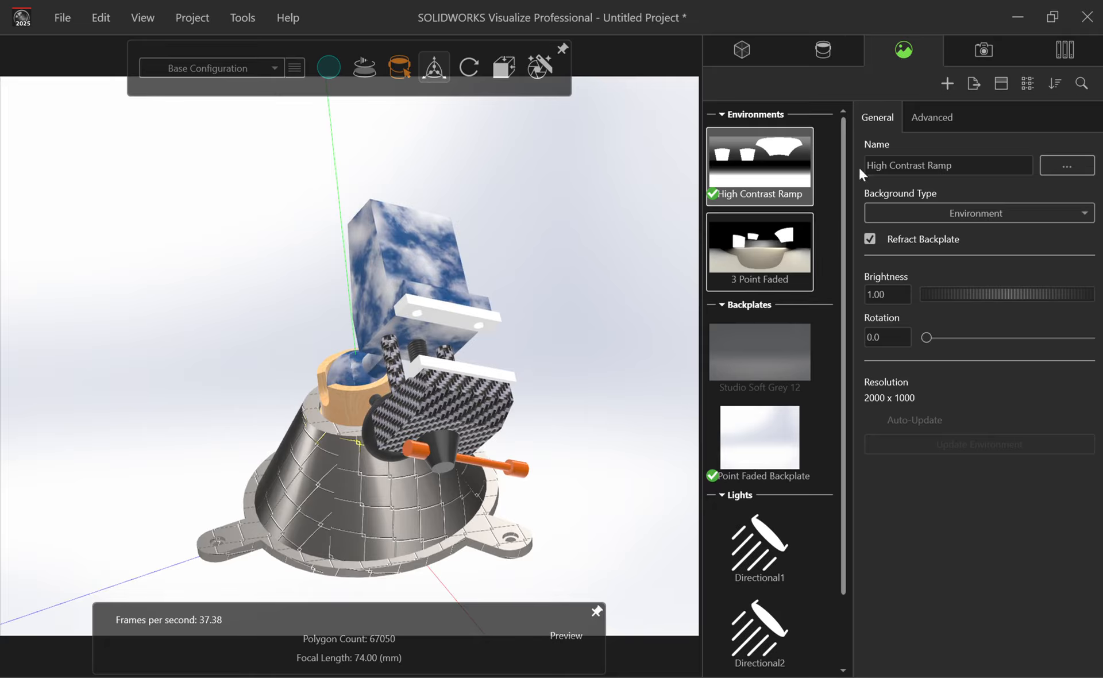
# Add the Classic Photo Studio HDR environment to the scene and inspect its lighting on the vise from several angles
pyautogui.click(945, 84)
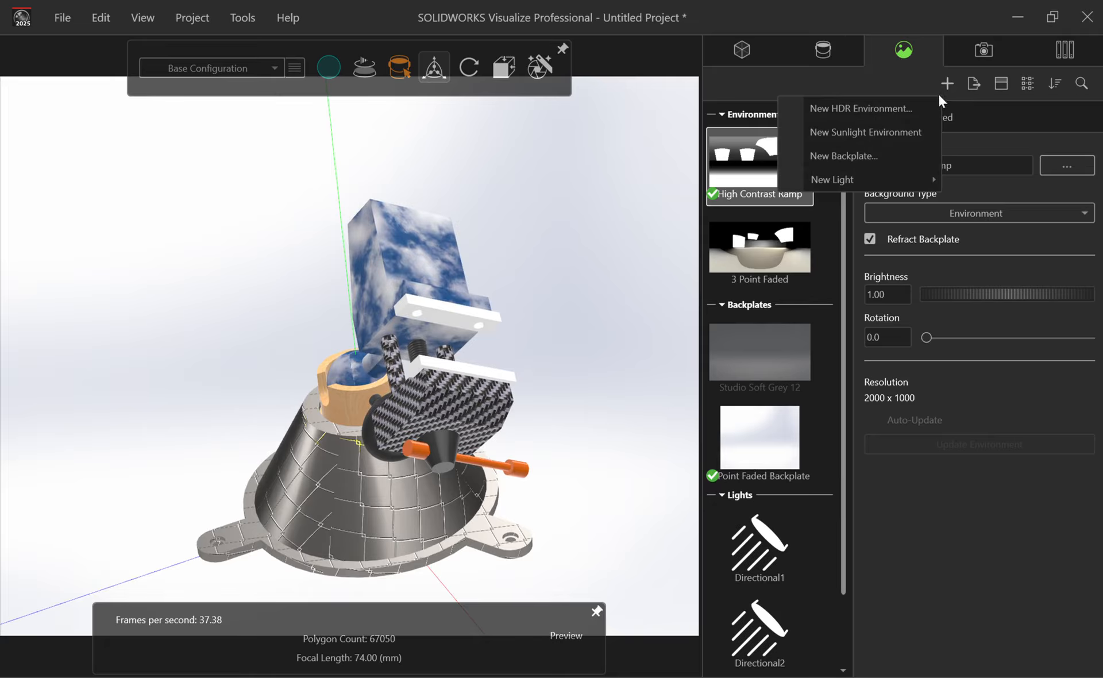
pyautogui.click(896, 108)
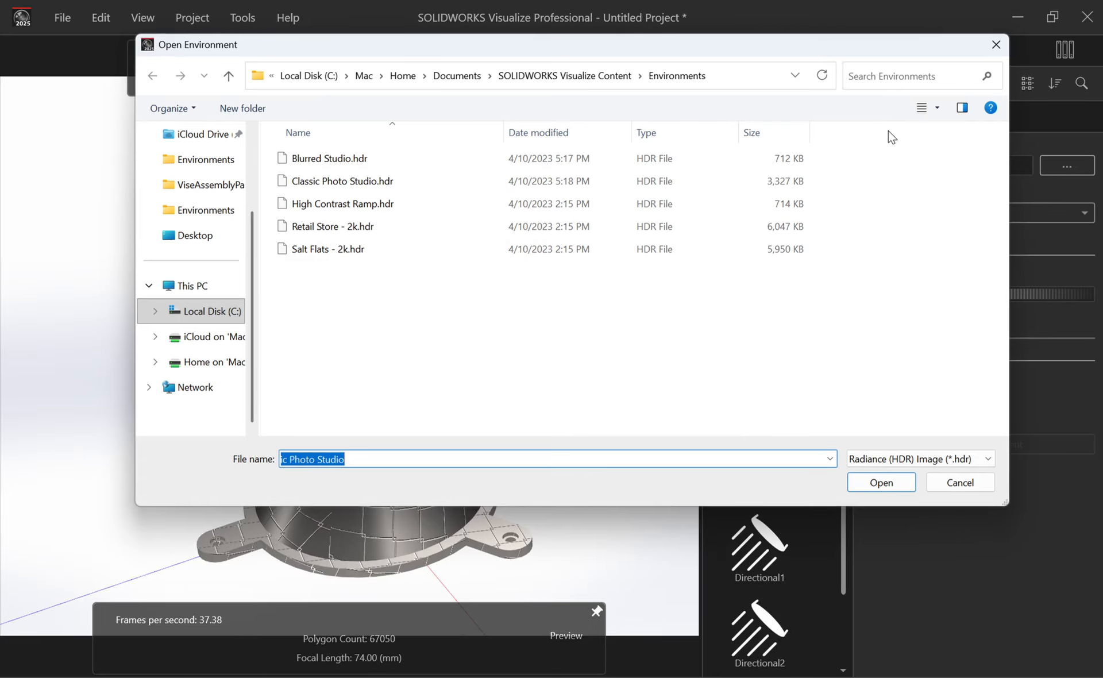
pyautogui.doubleClick(361, 183)
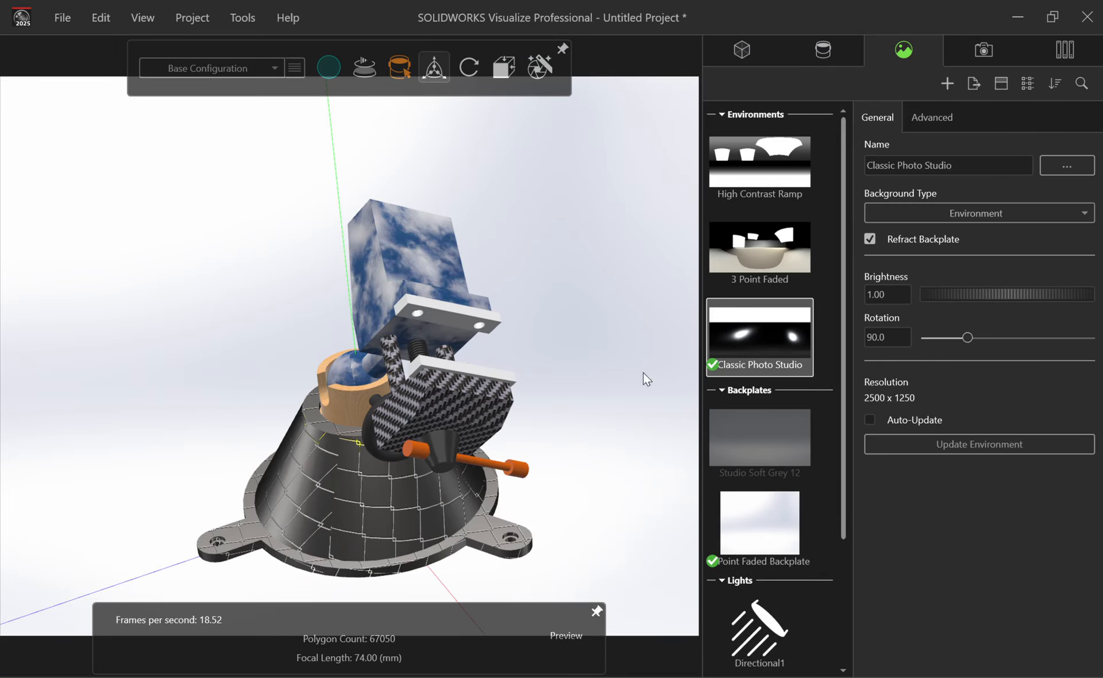
pyautogui.moveTo(643, 372); pyautogui.dragTo(403, 281)
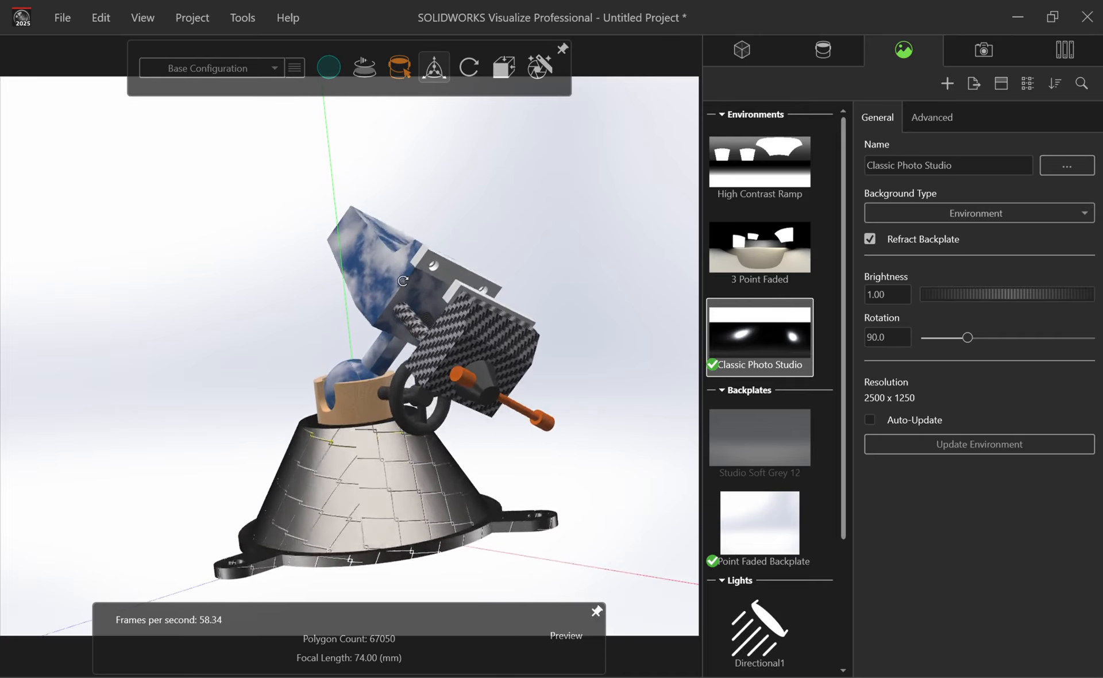
pyautogui.moveTo(402, 281); pyautogui.dragTo(367, 363, button='middle')
pyautogui.scroll(-2, 367, 363)
pyautogui.scroll(3, 325, 371)
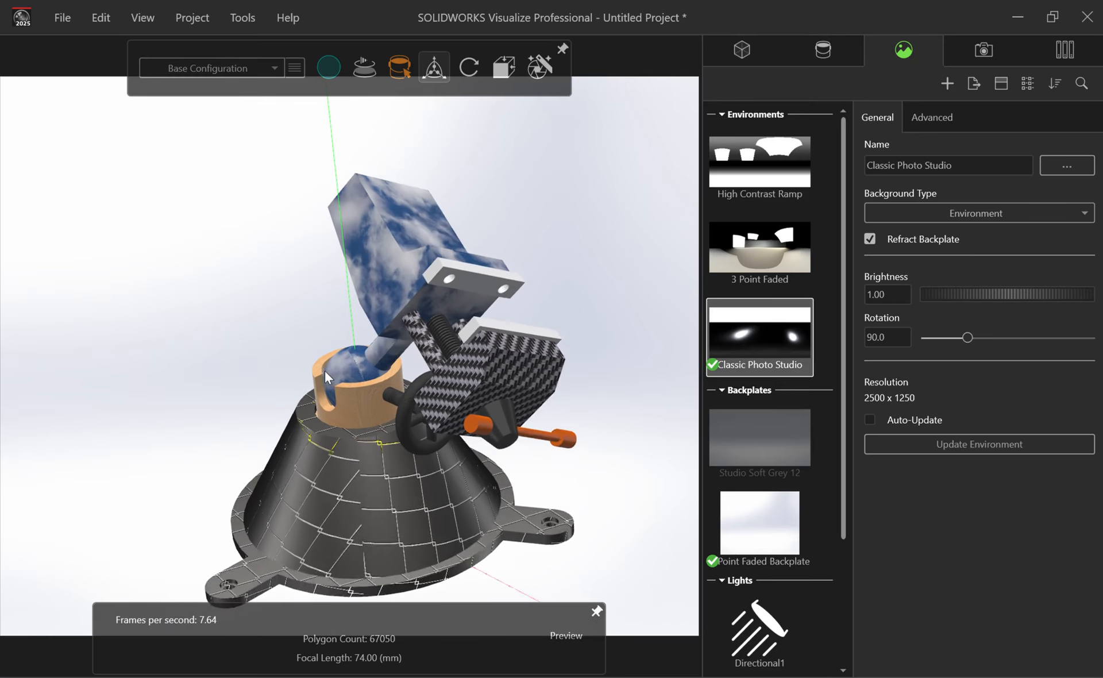
pyautogui.scroll(2, 326, 375)
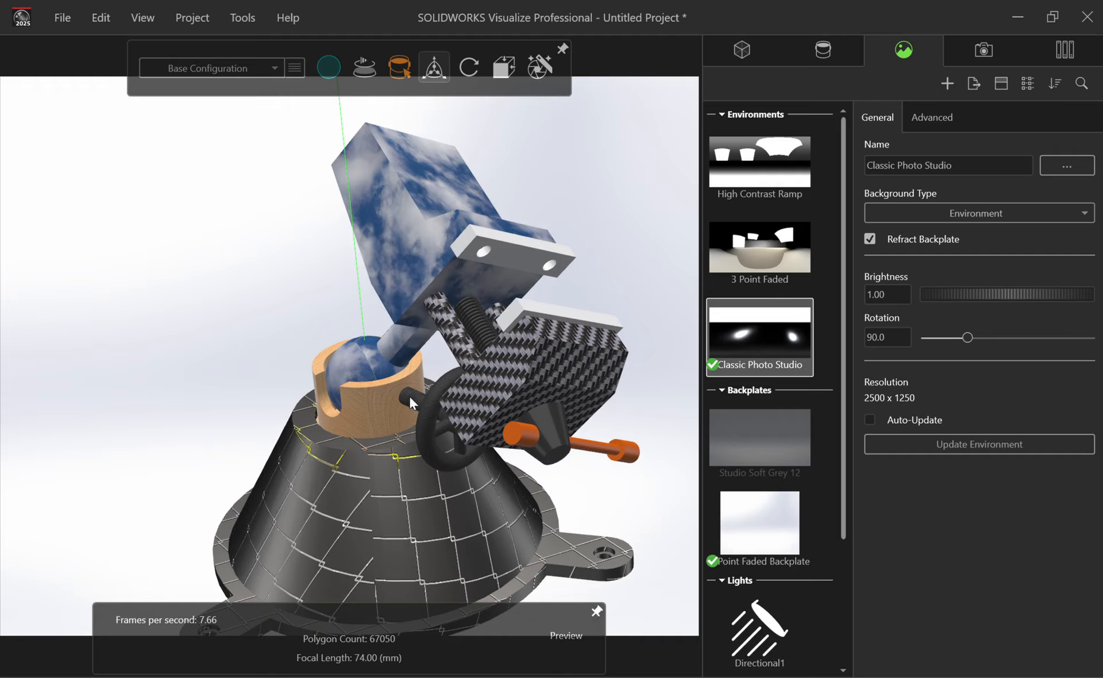
pyautogui.moveTo(425, 398); pyautogui.dragTo(486, 398)
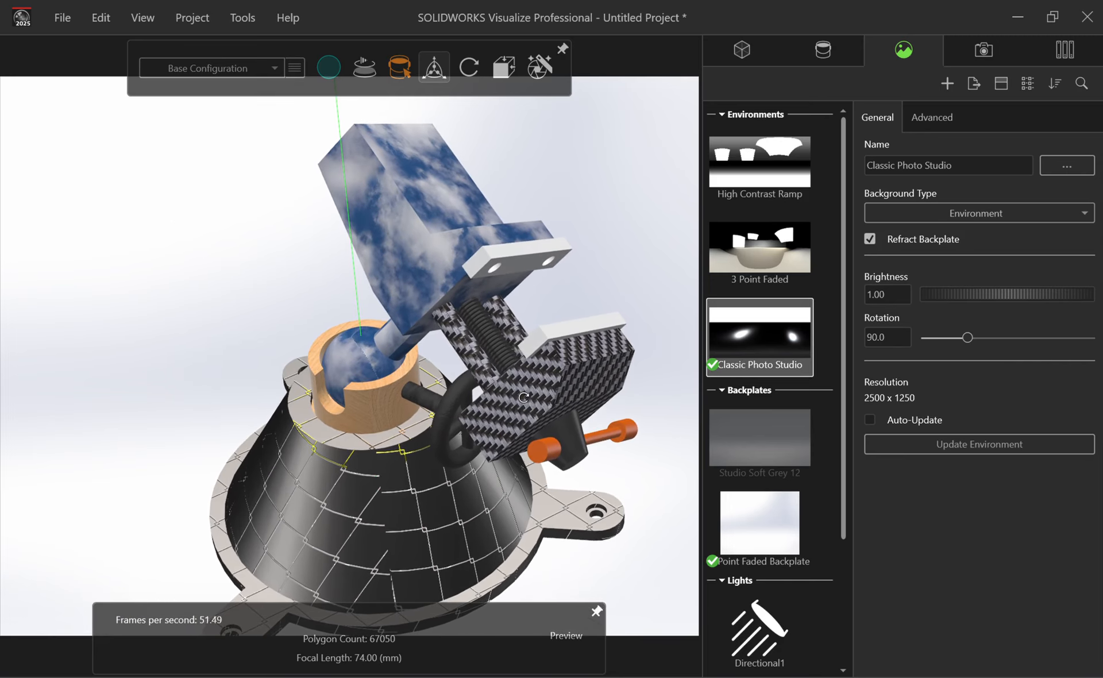
# Compare the lighting of High Contrast Ramp with Classic Photo Studio, and set the Classic Photo Studio brightness to 0.87
pyautogui.doubleClick(759, 143)
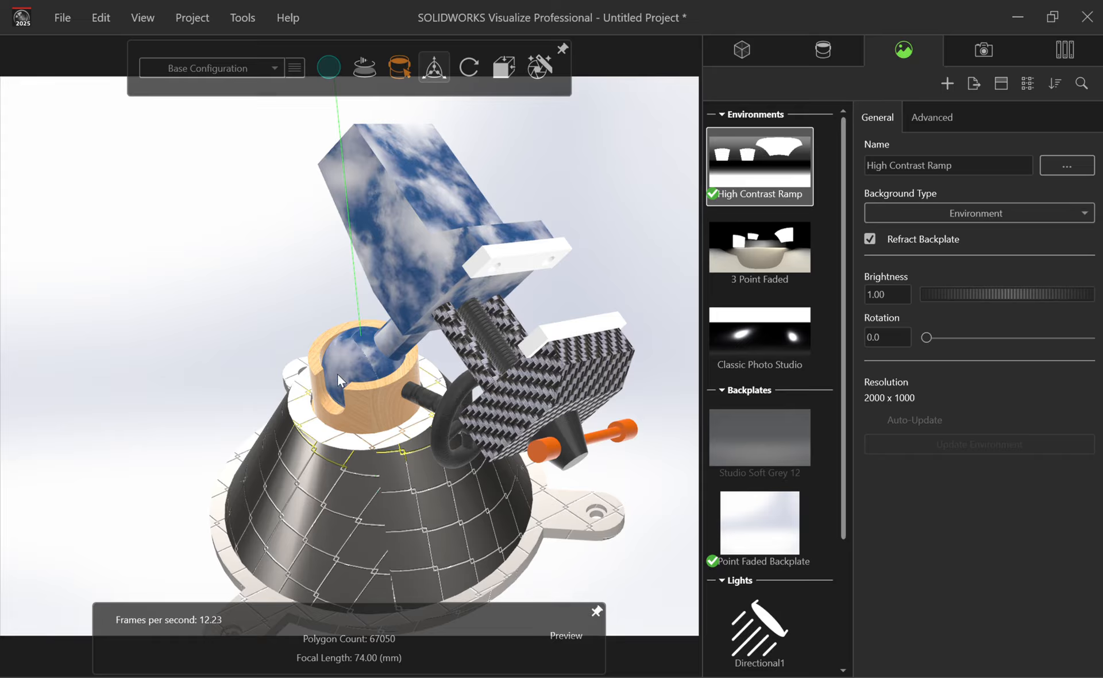
pyautogui.doubleClick(759, 326)
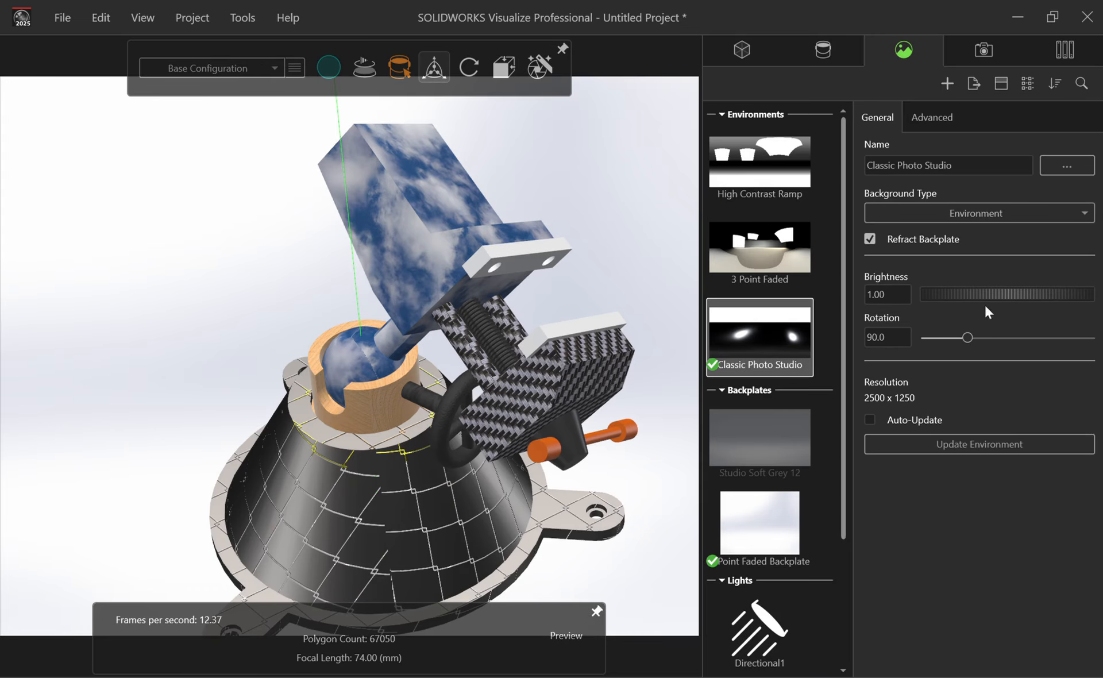
pyautogui.moveTo(985, 294); pyautogui.dragTo(951, 295)
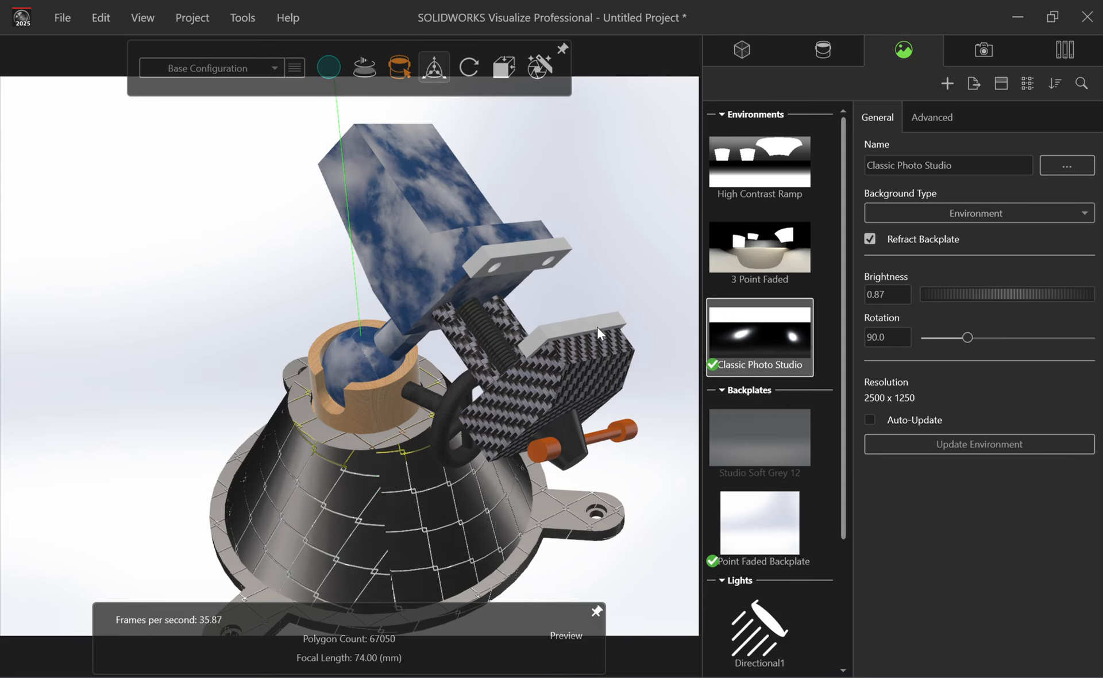
pyautogui.moveTo(598, 326); pyautogui.dragTo(368, 411)
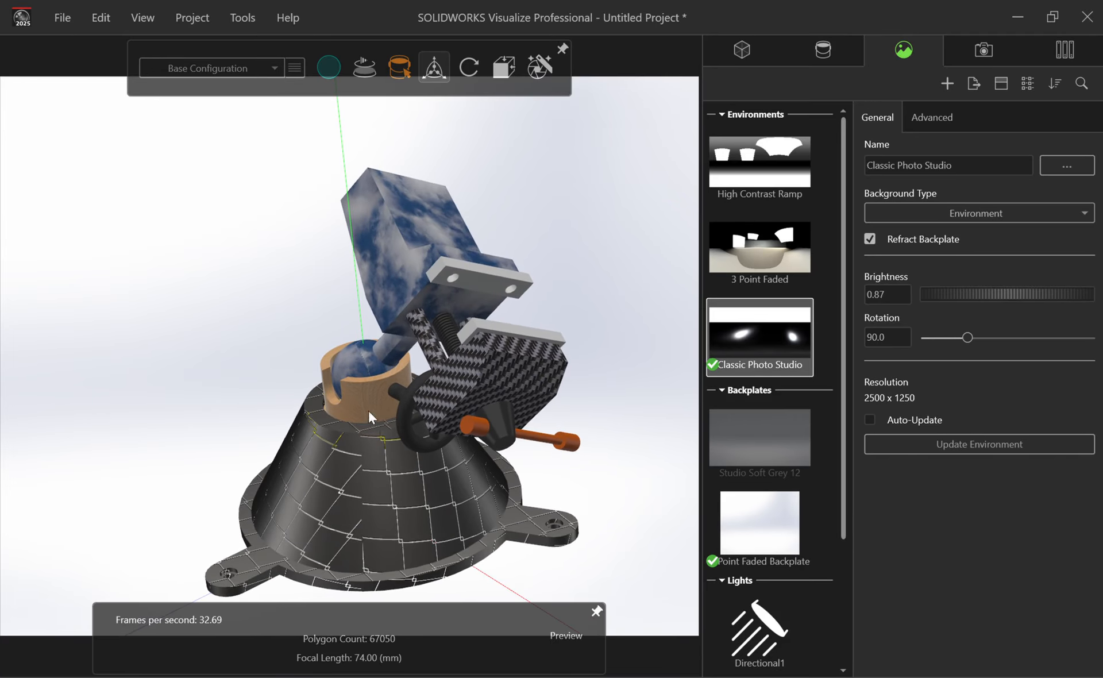
# Activate the Studio Soft Grey 12 backplate and inspect the vise against it
pyautogui.doubleClick(768, 430)
pyautogui.rightClick(768, 433)
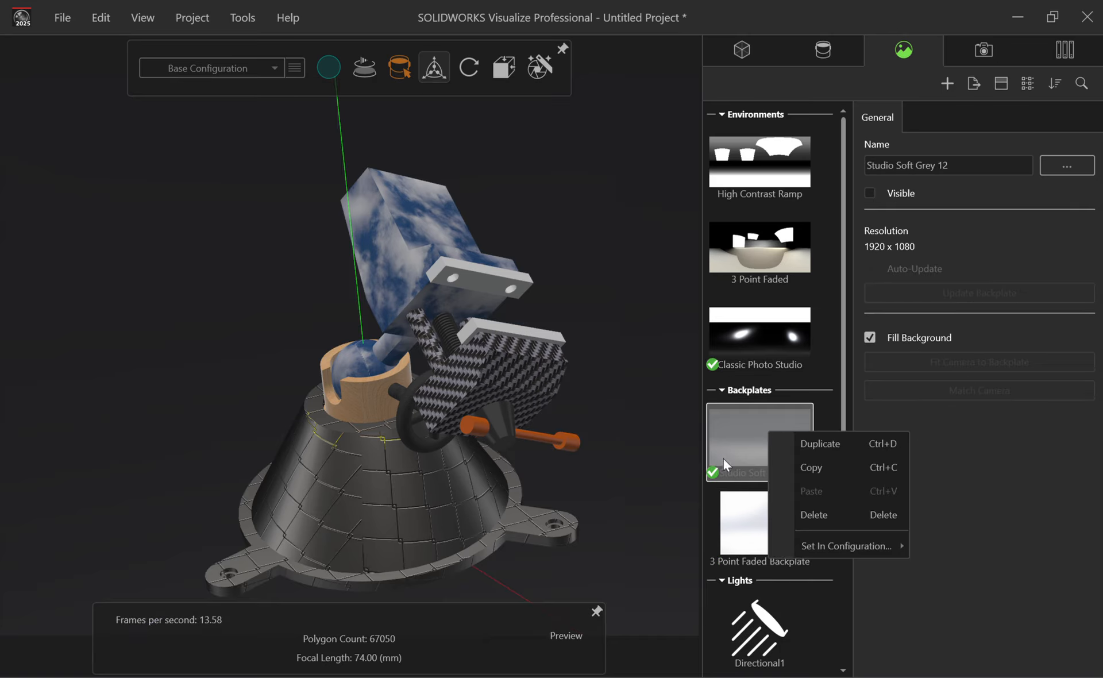
pyautogui.click(743, 524)
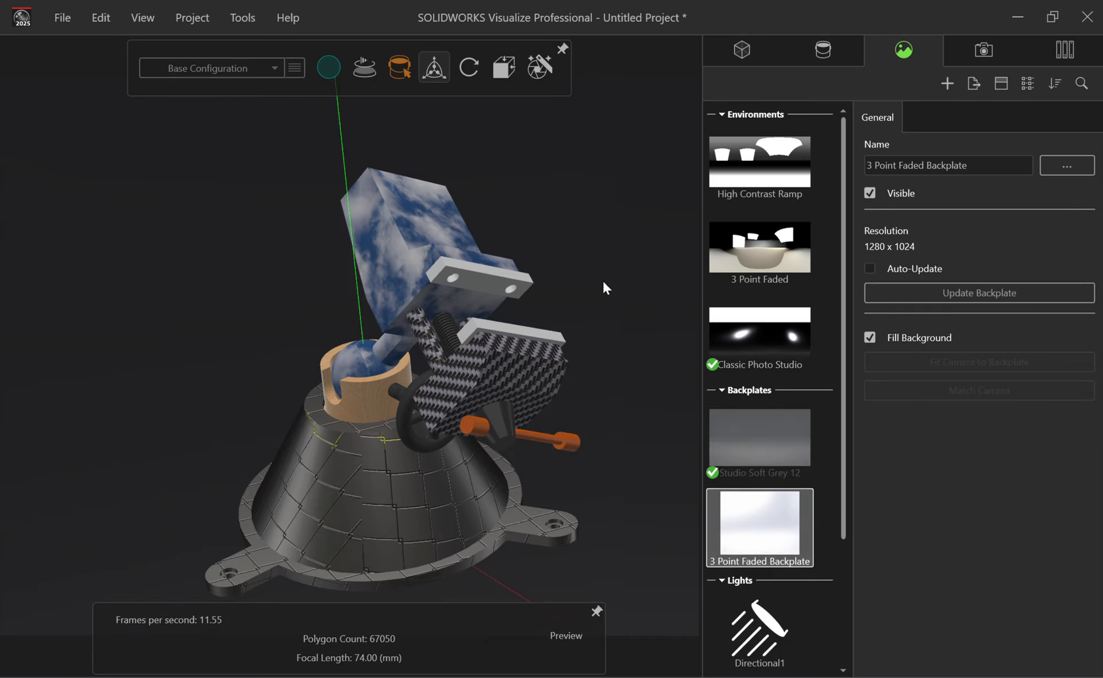
pyautogui.moveTo(603, 283); pyautogui.dragTo(567, 340)
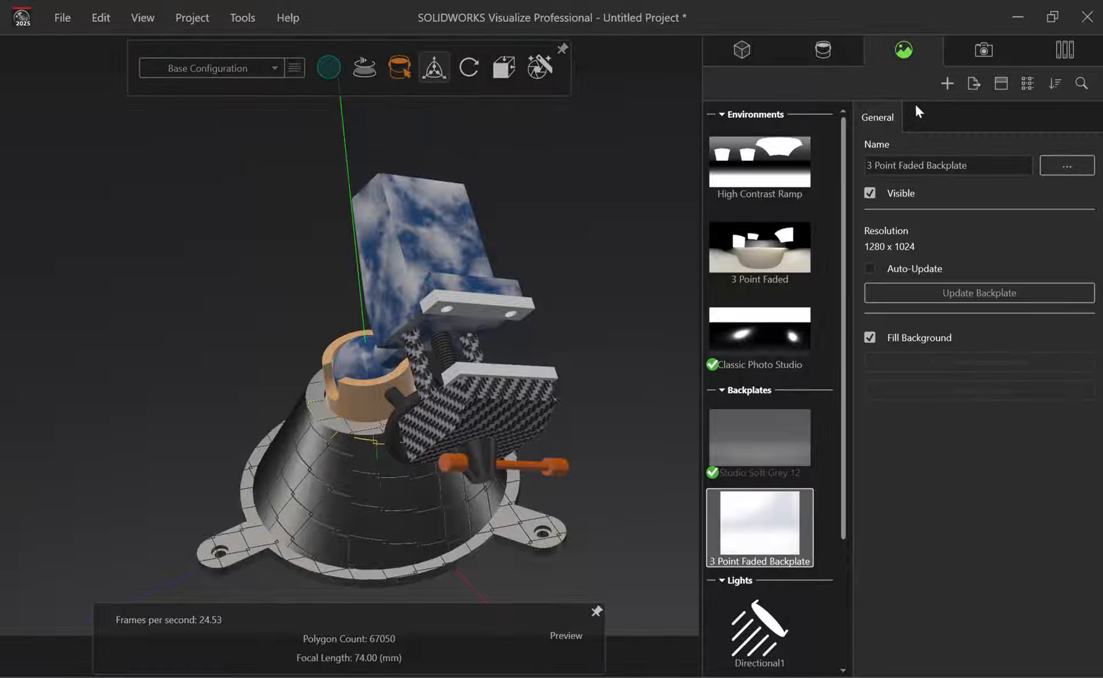
# Add the workbench image GR-00482 from the Desktop as a new backplate
pyautogui.click(947, 84)
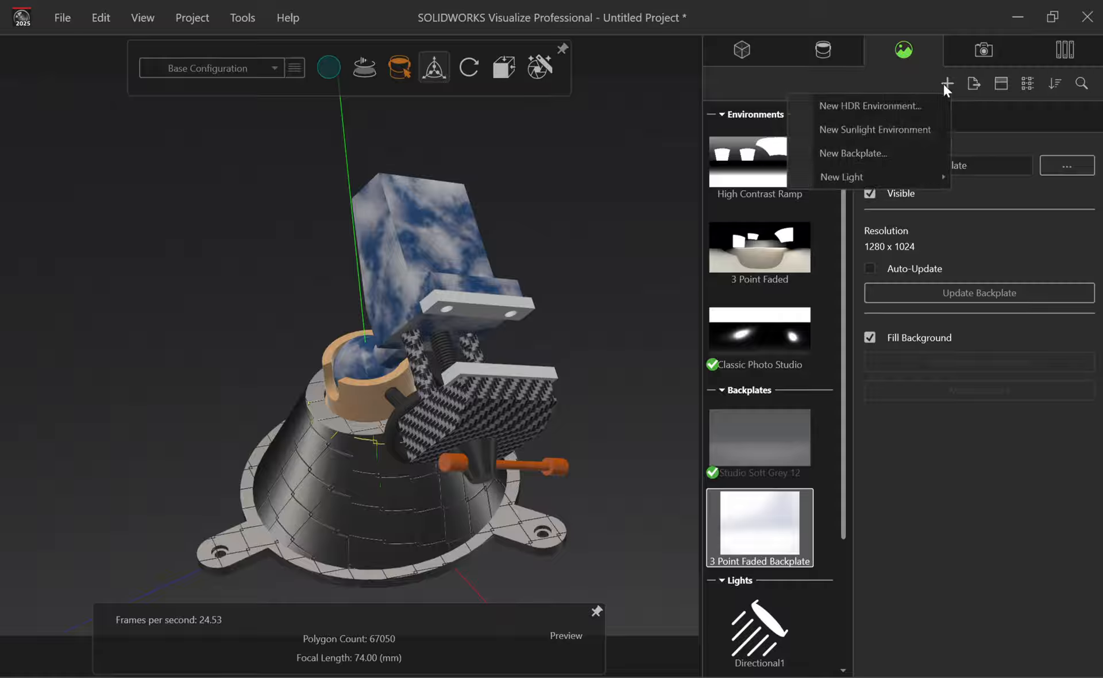
pyautogui.click(820, 425)
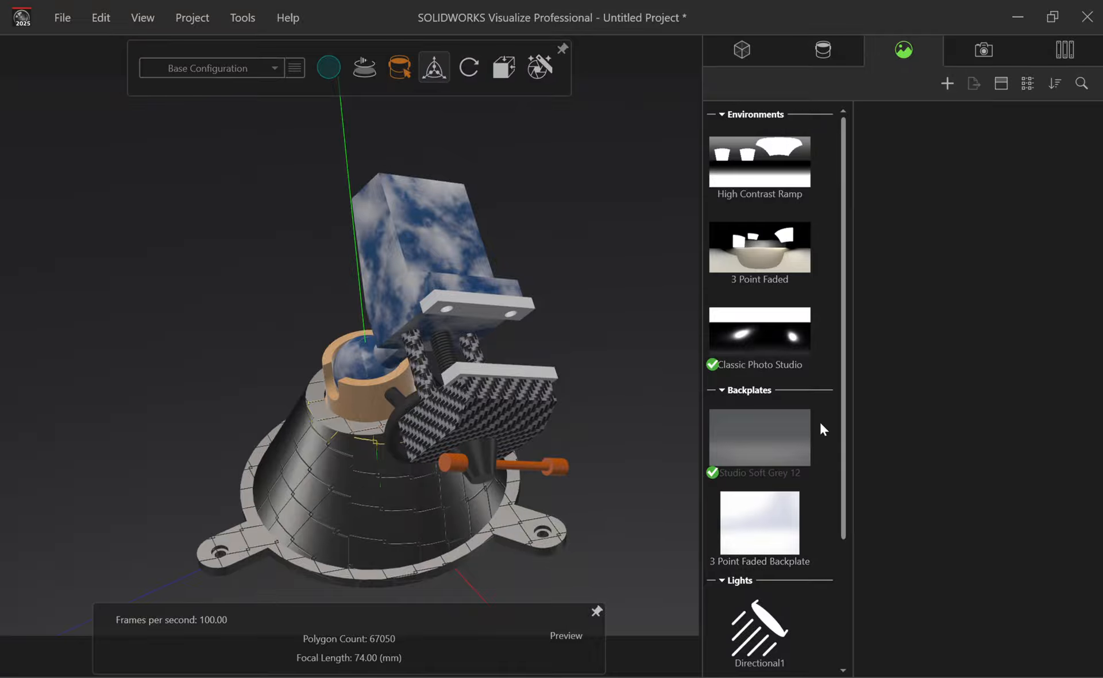
pyautogui.click(947, 85)
pyautogui.click(897, 160)
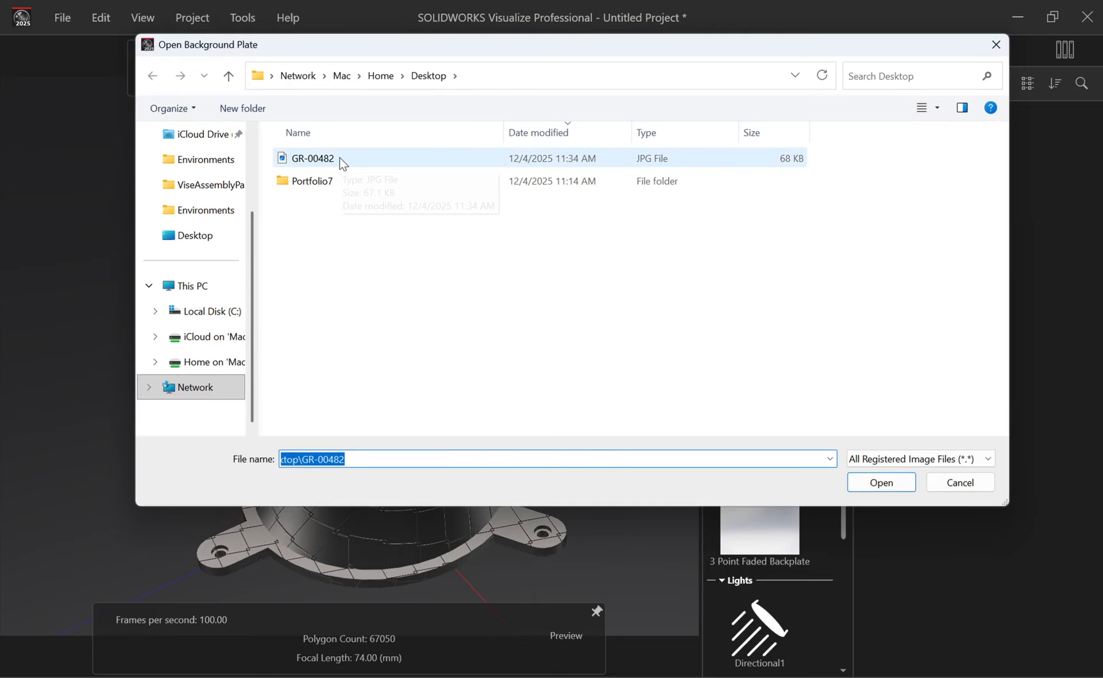
pyautogui.doubleClick(341, 154)
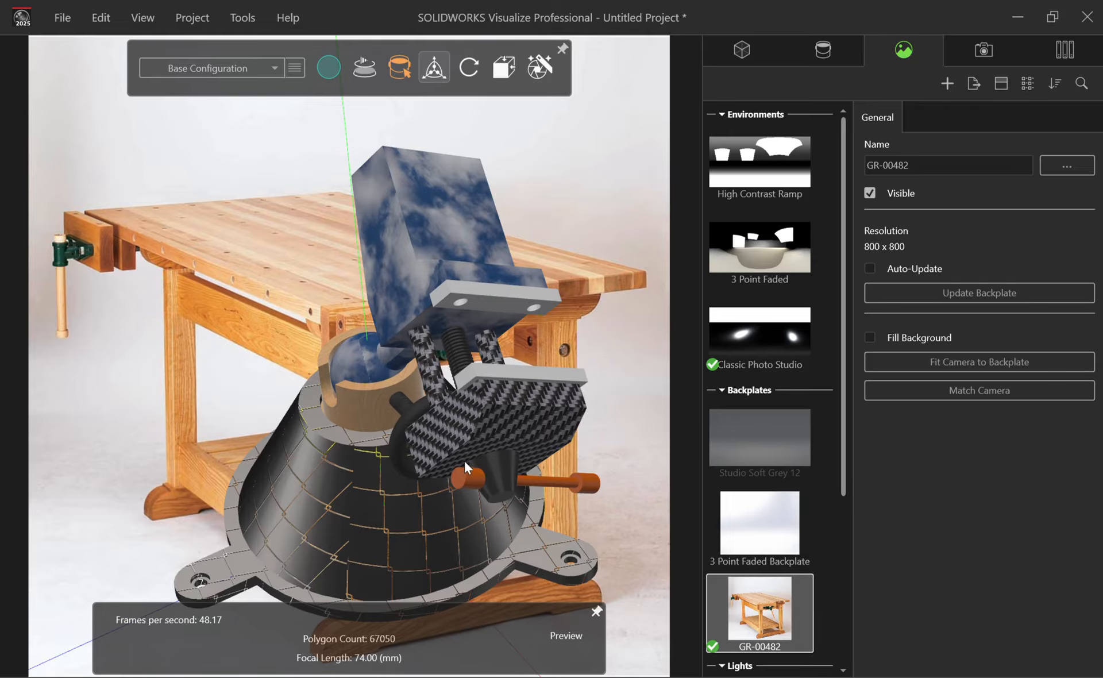
# Try to align the camera so the vise appears scaled down and standing on the front corner of the workbench top
pyautogui.click(369, 466)
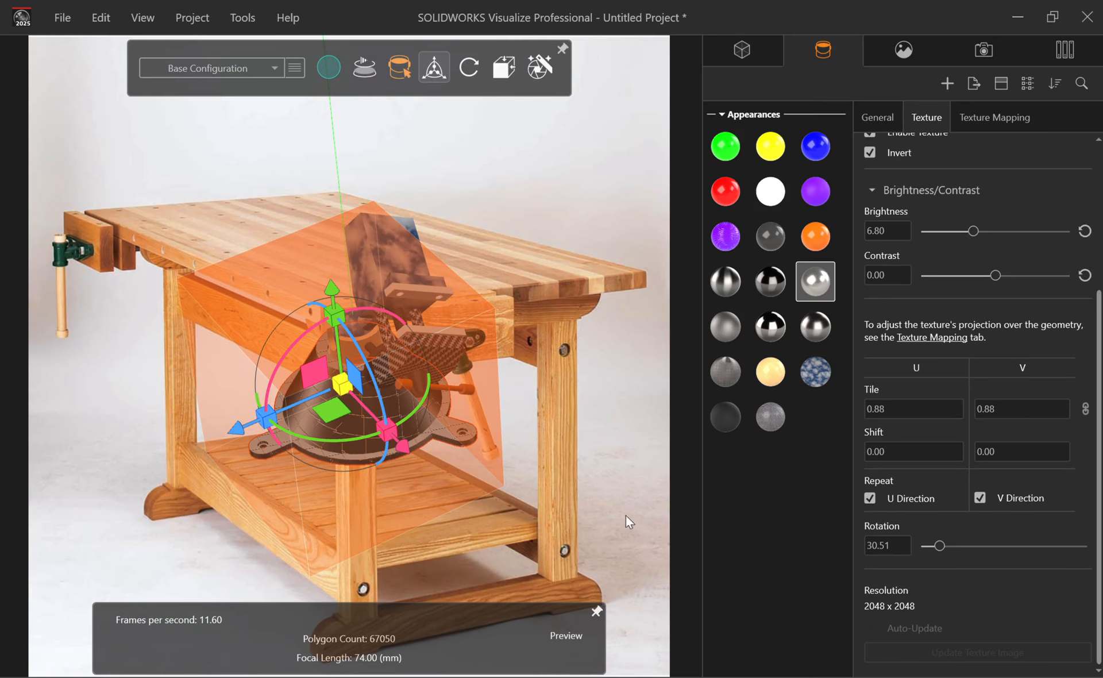
pyautogui.click(632, 489)
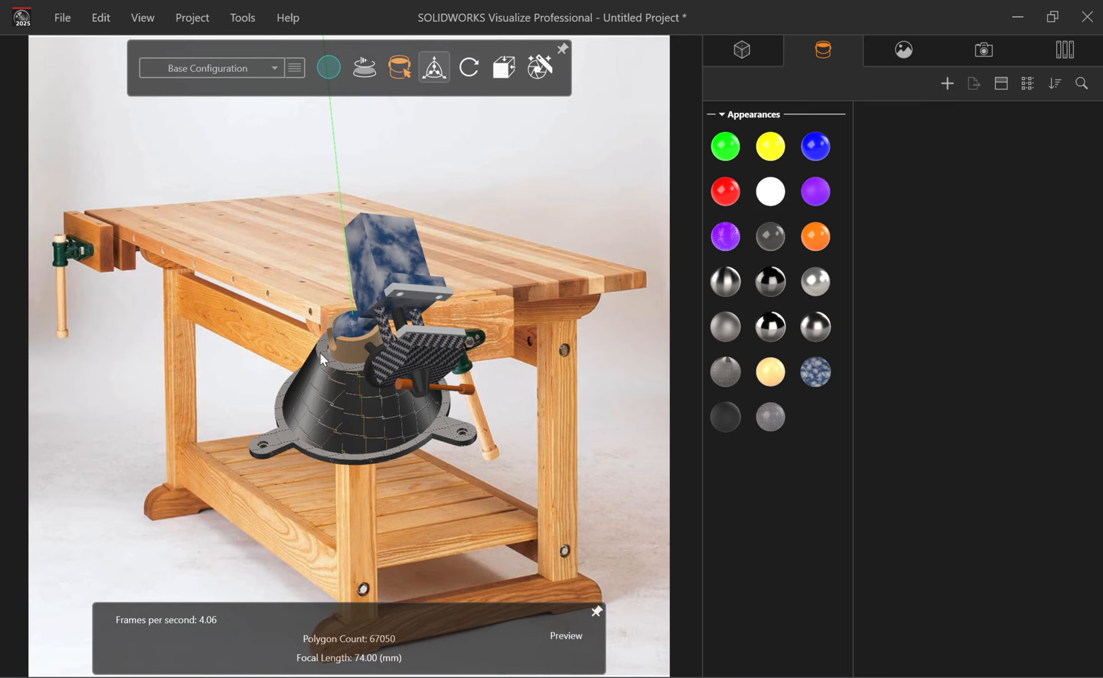
pyautogui.click(353, 342)
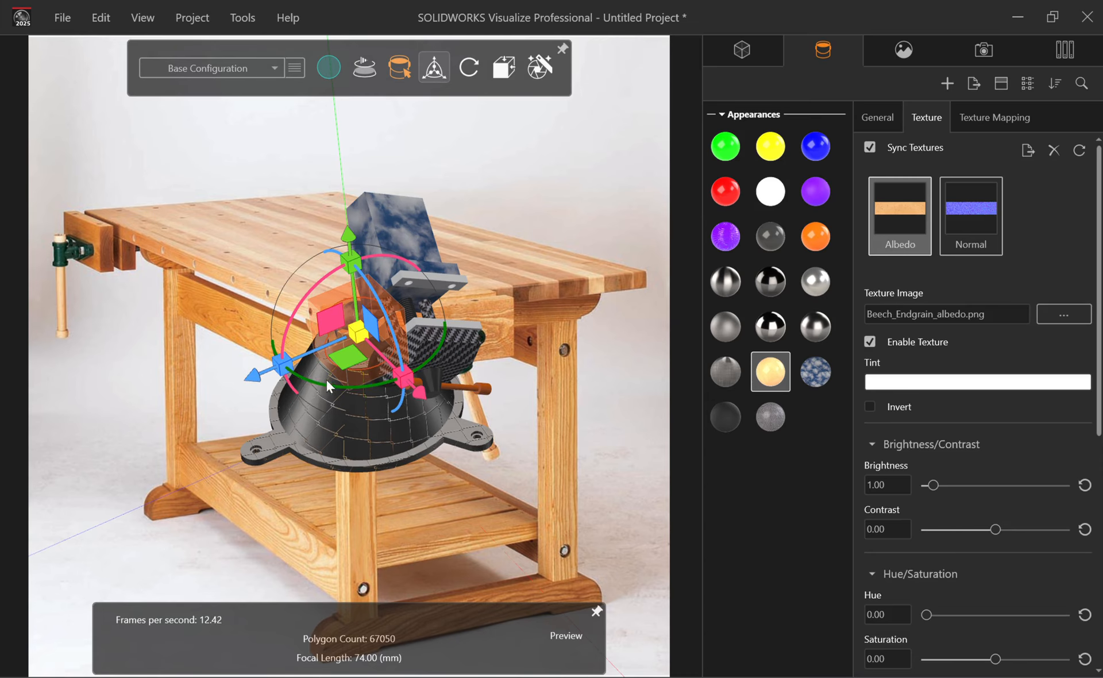
pyautogui.click(252, 358)
pyautogui.moveTo(373, 436); pyautogui.dragTo(271, 361)
pyautogui.moveTo(272, 361); pyautogui.dragTo(310, 395, button='middle')
pyautogui.scroll(3, 329, 403)
pyautogui.scroll(-5, 329, 402)
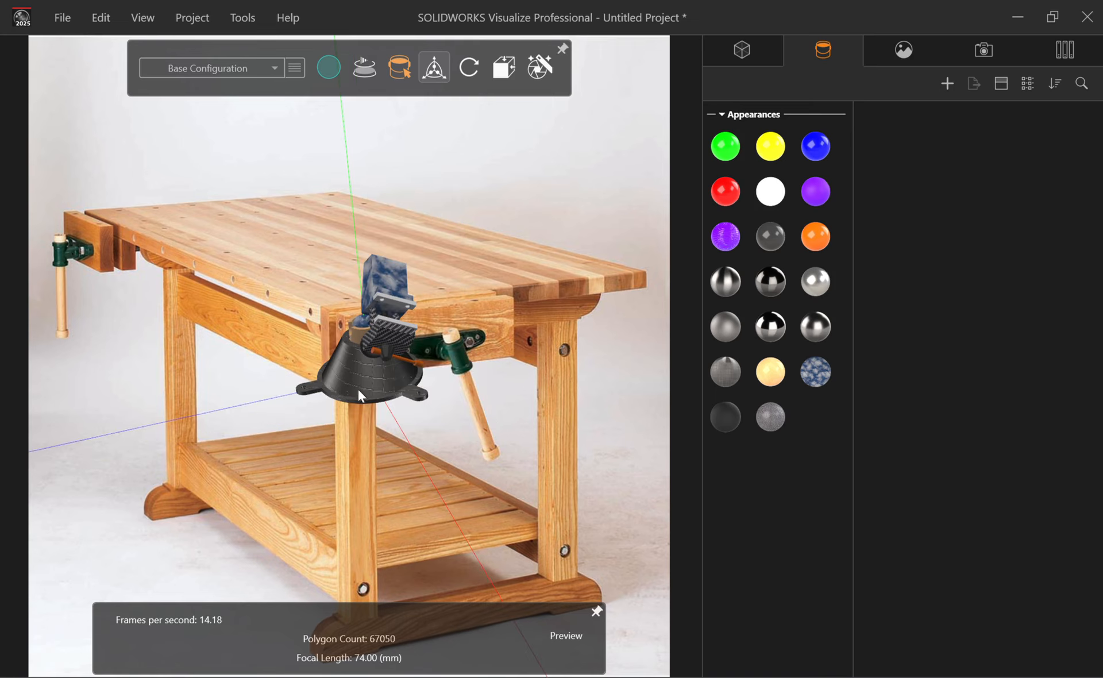
pyautogui.moveTo(357, 388); pyautogui.dragTo(344, 244)
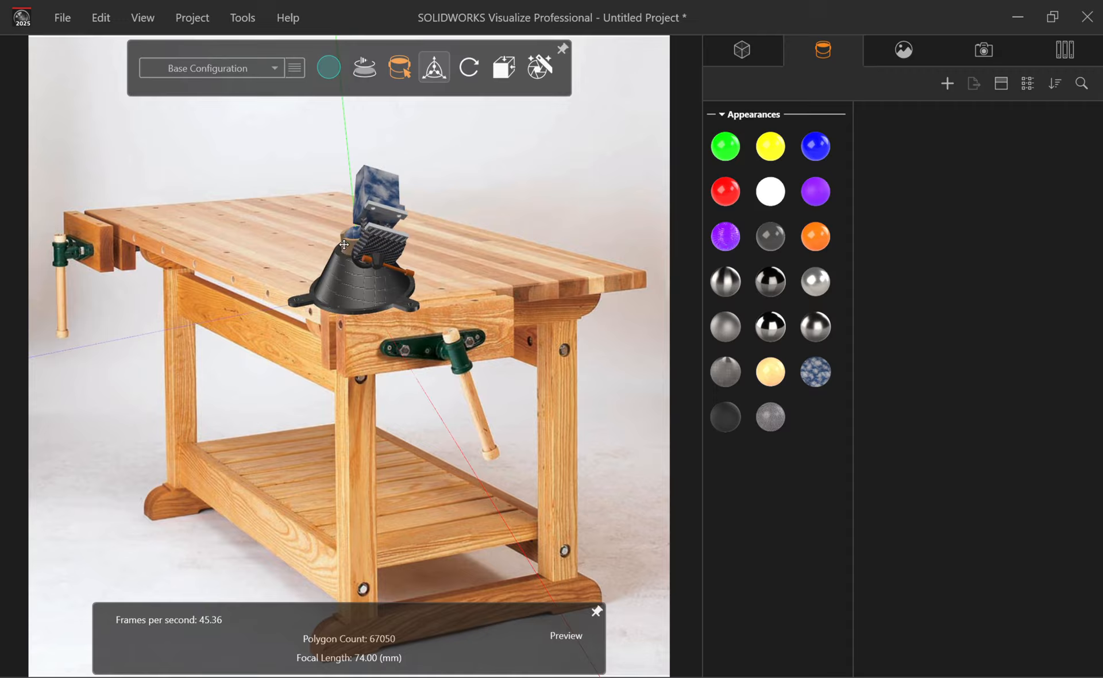
pyautogui.moveTo(344, 245); pyautogui.dragTo(343, 244, button='middle')
pyautogui.moveTo(295, 281); pyautogui.dragTo(252, 290)
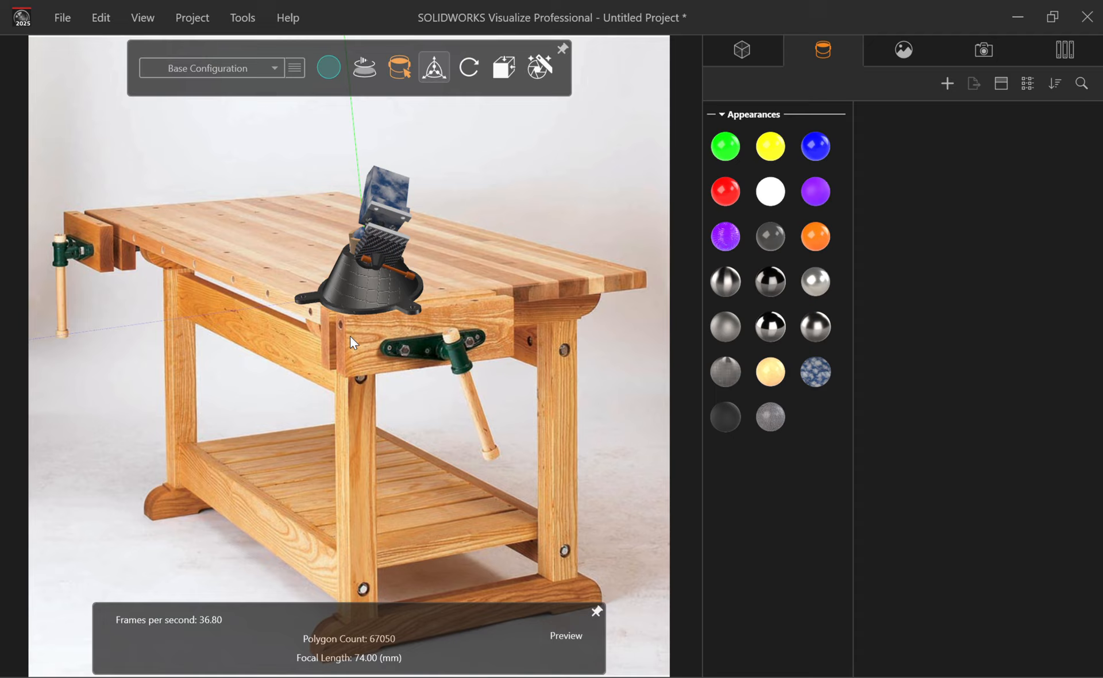
pyautogui.moveTo(263, 254); pyautogui.dragTo(270, 263, button='middle')
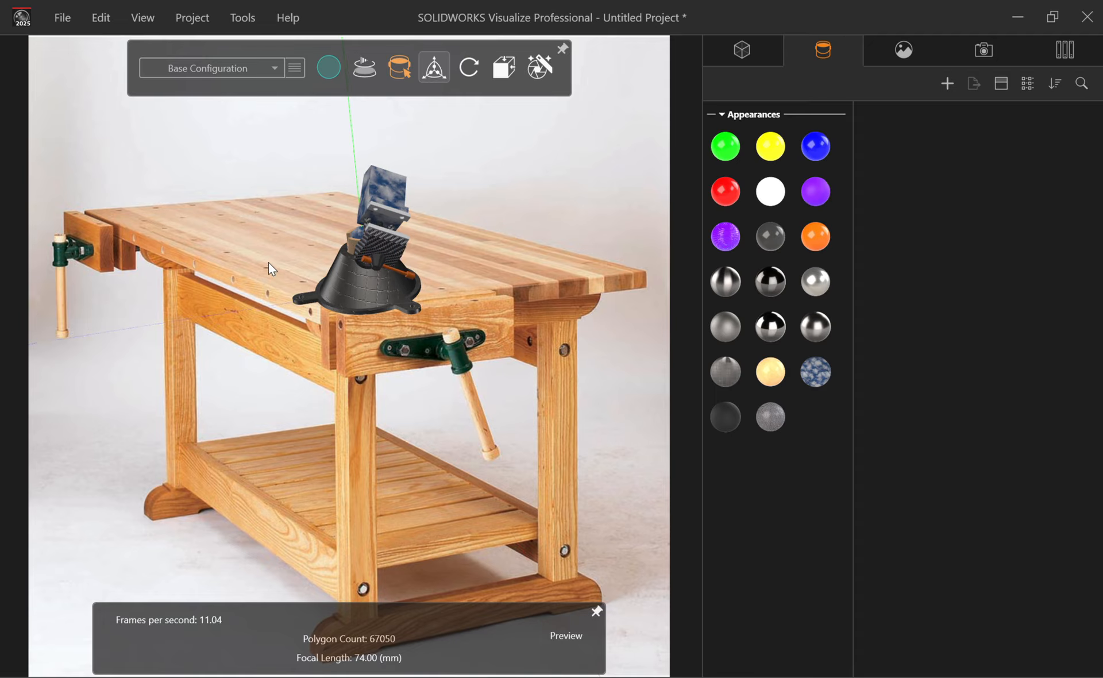
# Return the camera to the close-up view of the vise in front of the workbench
pyautogui.scroll(5, 268, 262)
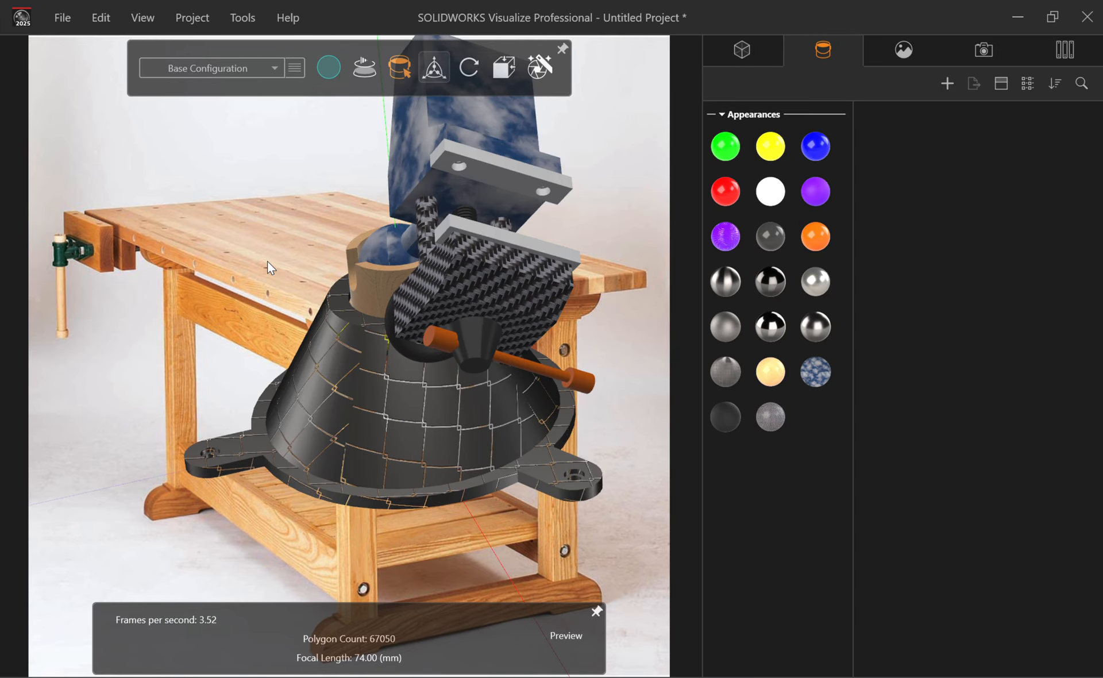
pyautogui.scroll(-4, 267, 261)
pyautogui.moveTo(267, 261); pyautogui.dragTo(266, 259, button='middle')
pyautogui.scroll(3, 266, 258)
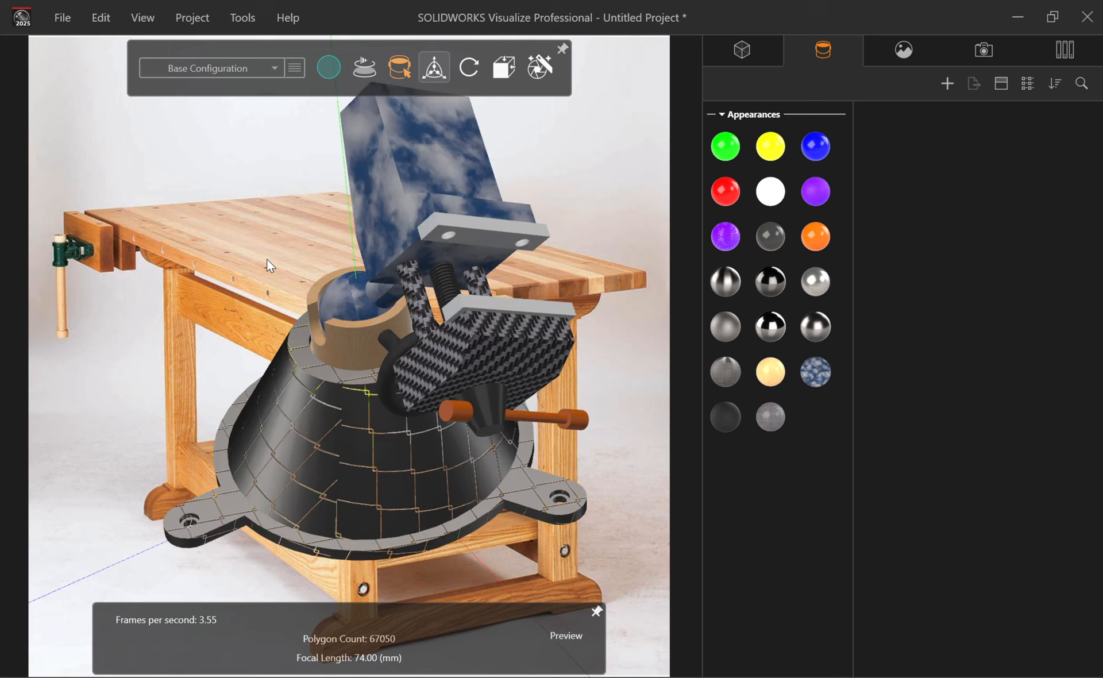
pyautogui.scroll(3, 266, 260)
pyautogui.scroll(-2, 267, 260)
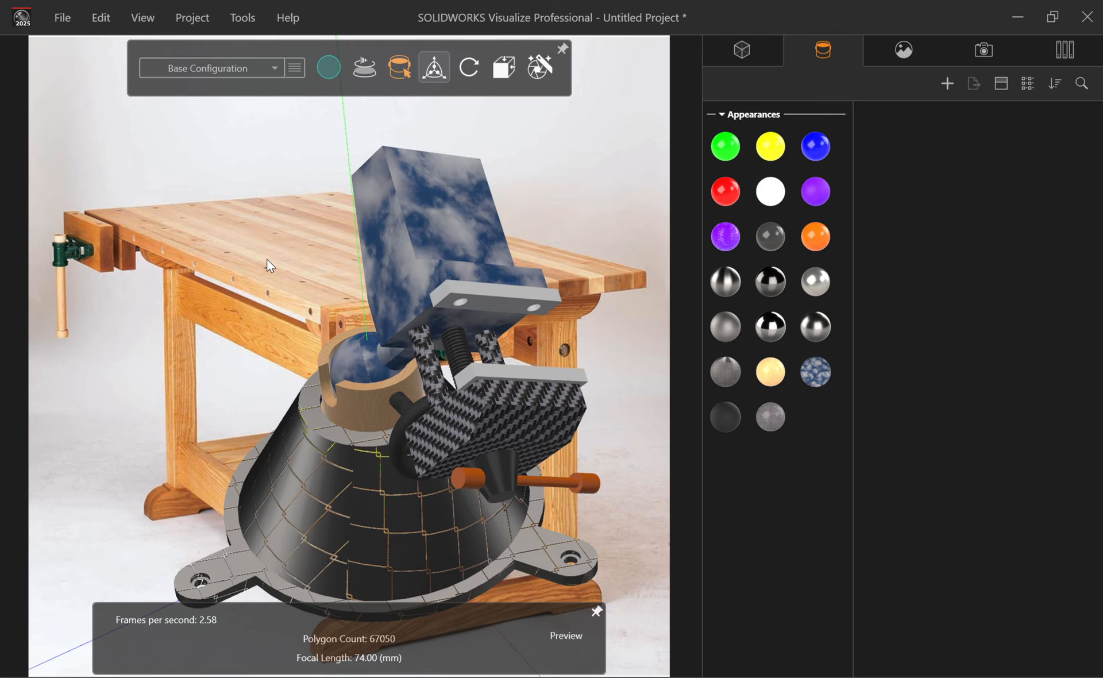
# Undo the addition of the workbench image as a backplate
pyautogui.hotkey('ctrl', 'z')
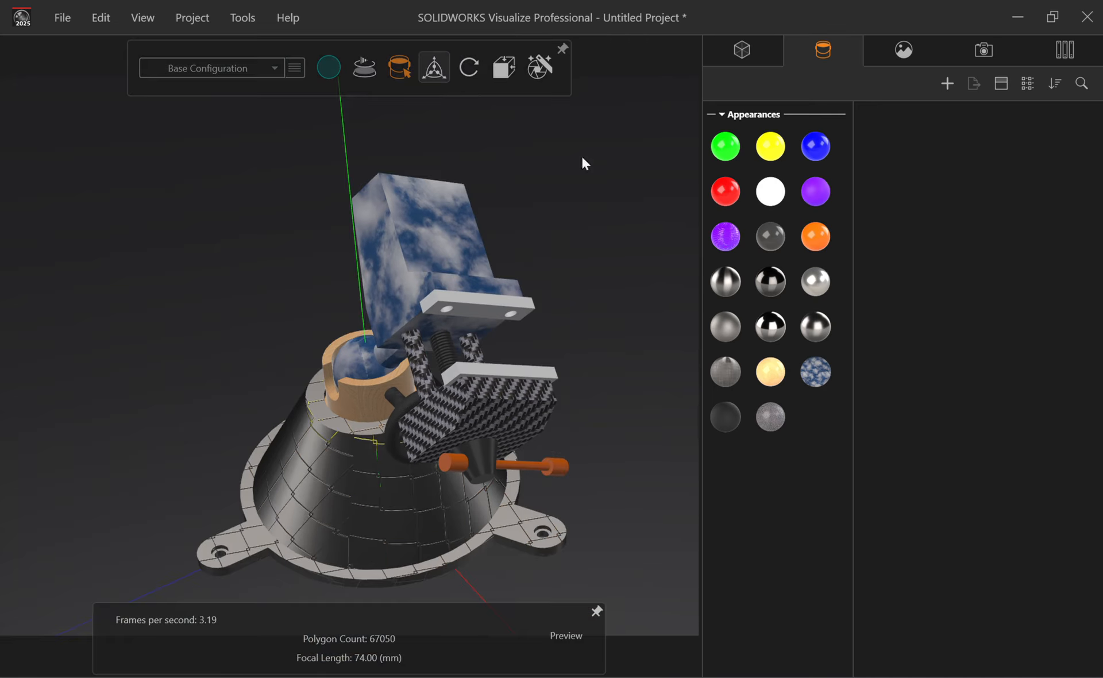
# Examine the scene's directional lights, including the general and transform settings of Directional1
pyautogui.click(911, 56)
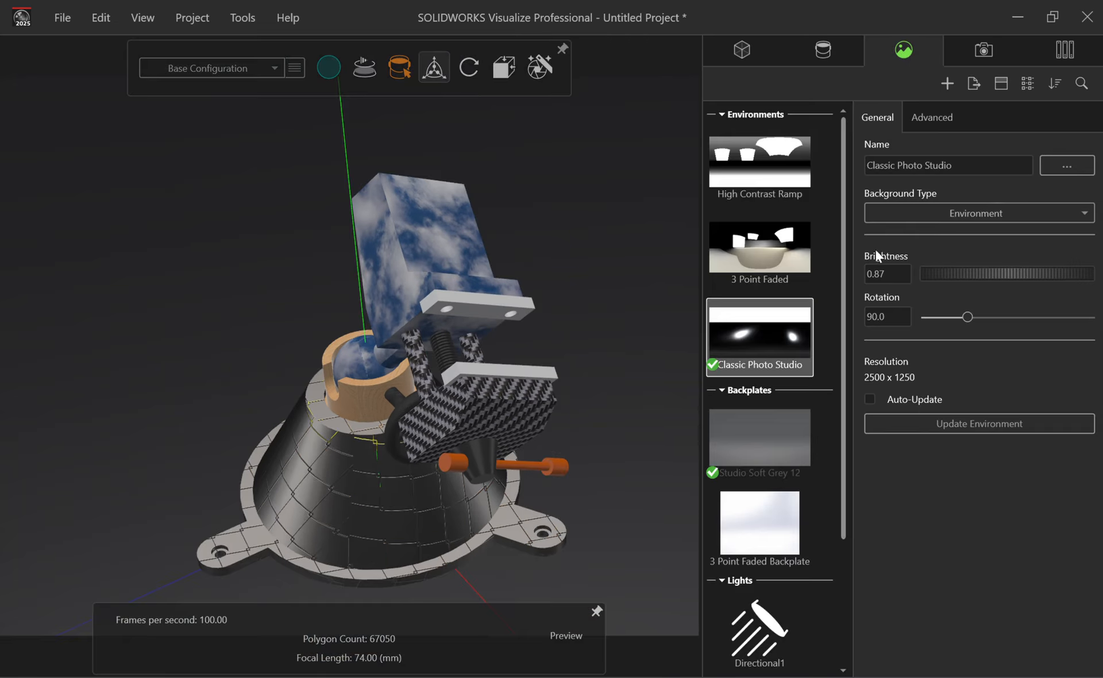
pyautogui.scroll(-3, 797, 506)
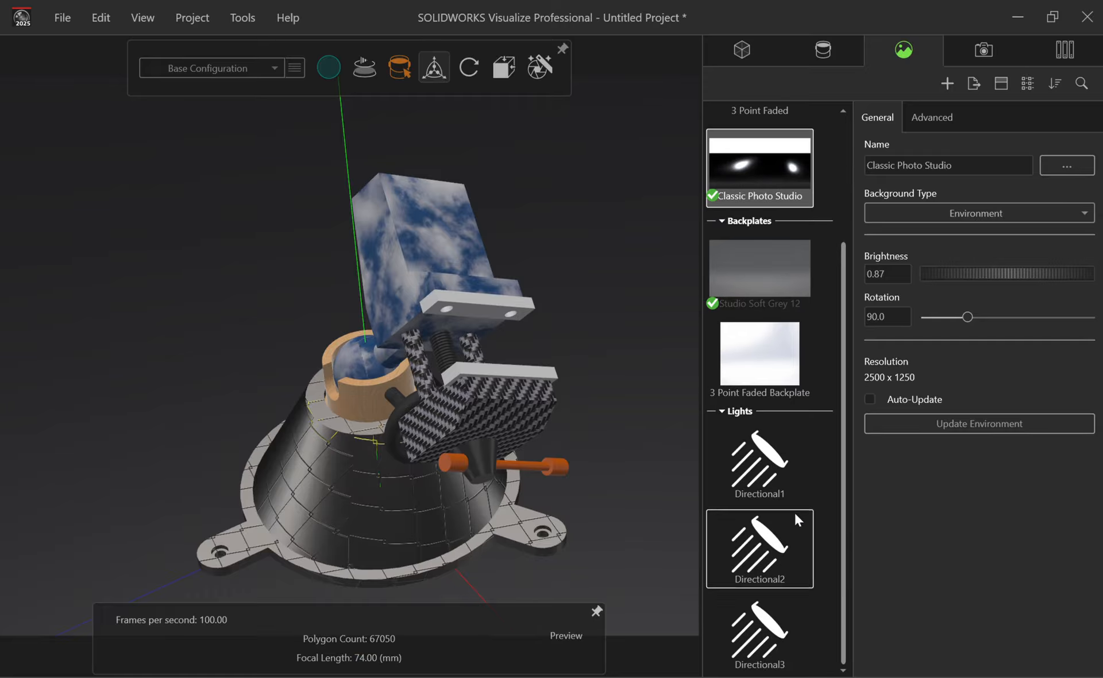
pyautogui.click(761, 458)
pyautogui.click(769, 548)
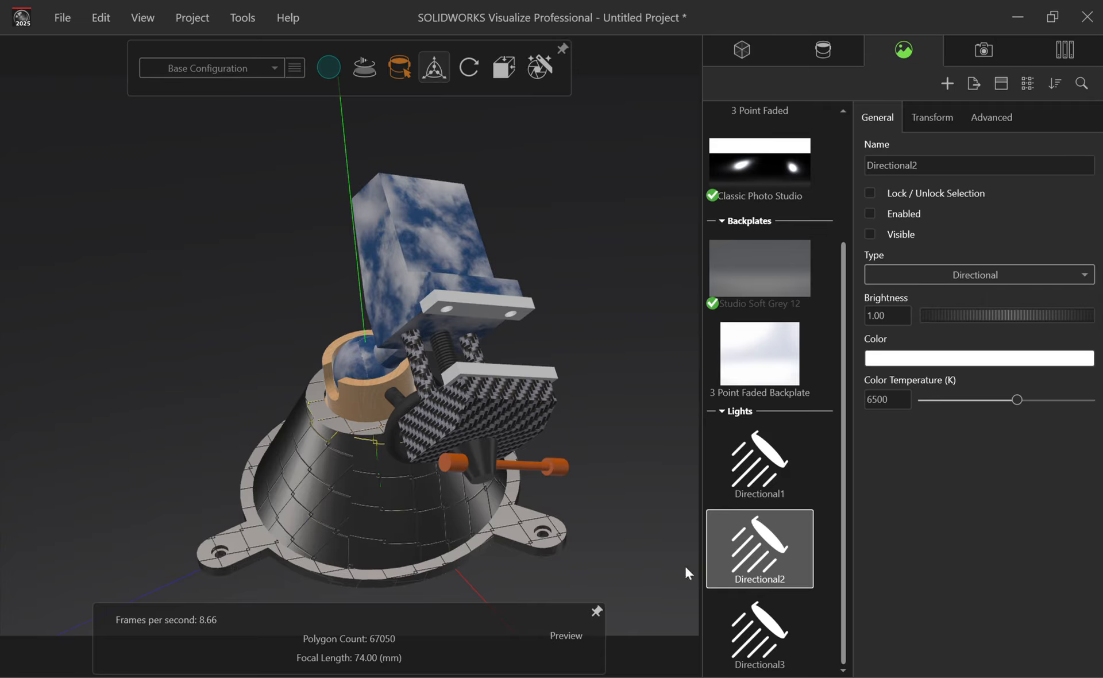
pyautogui.moveTo(371, 486); pyautogui.dragTo(488, 448)
pyautogui.click(781, 470)
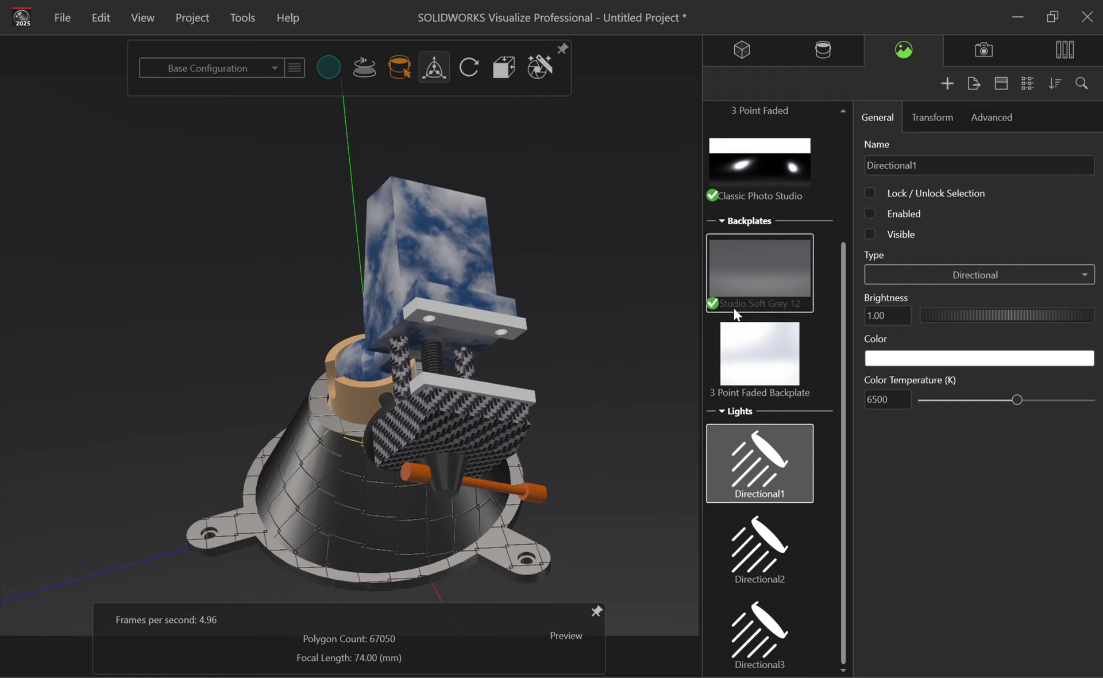
pyautogui.scroll(3, 759, 171)
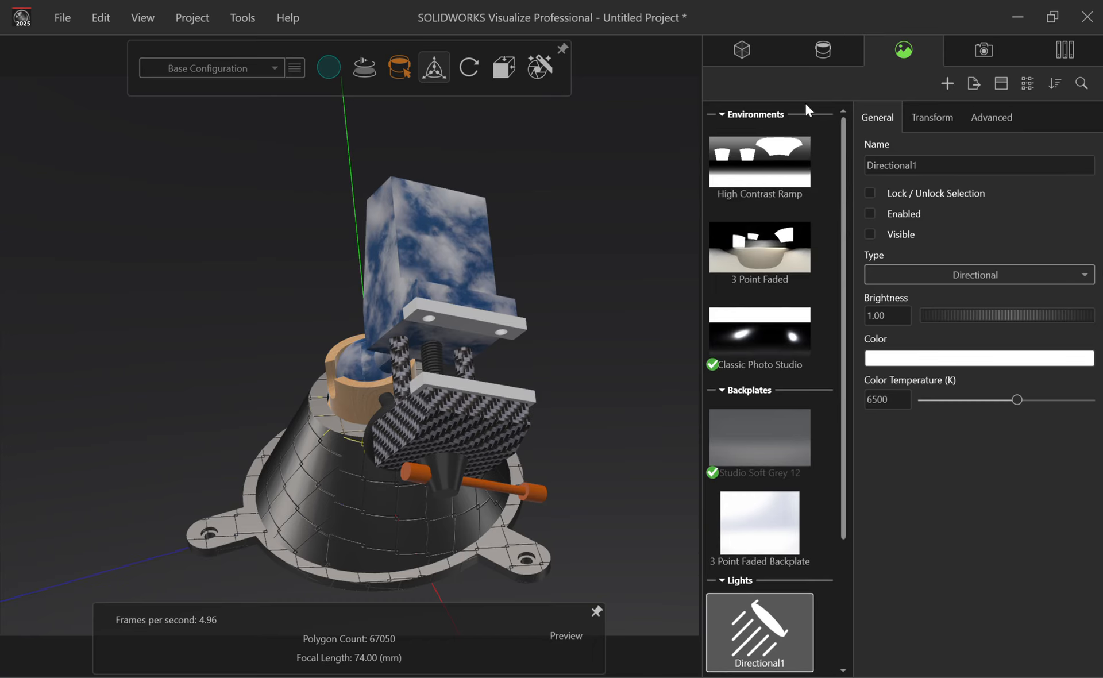
pyautogui.click(920, 118)
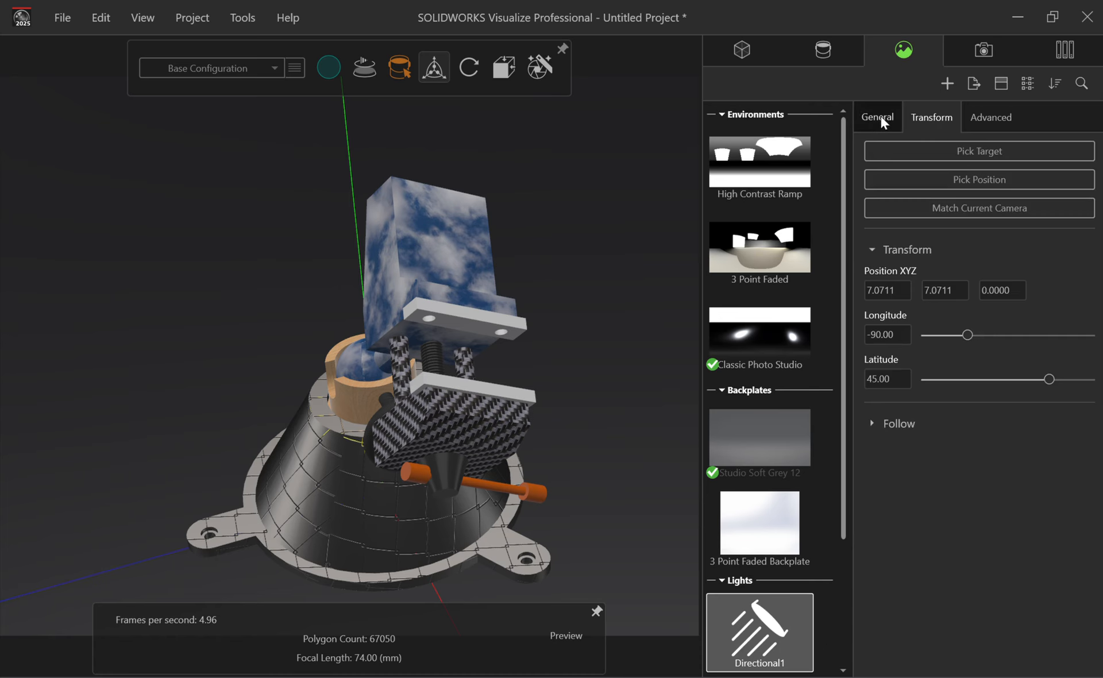
# Reframe the SOLIDWORKS Viewport camera with a closer angled view of the vise
pyautogui.click(982, 52)
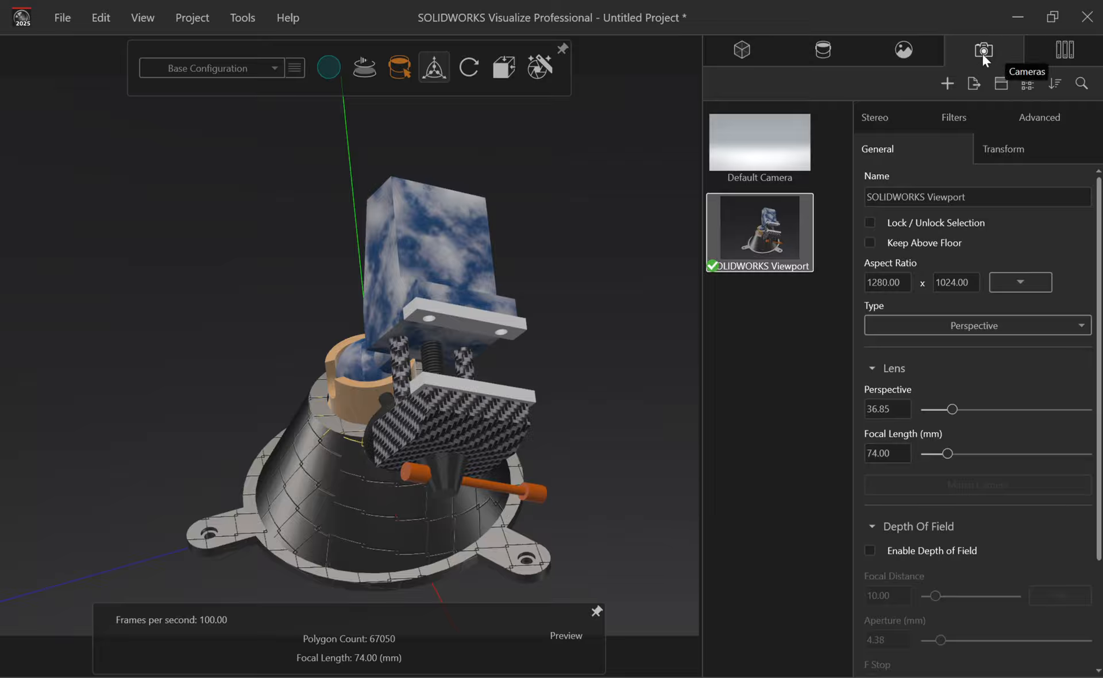
pyautogui.scroll(-2, 401, 477)
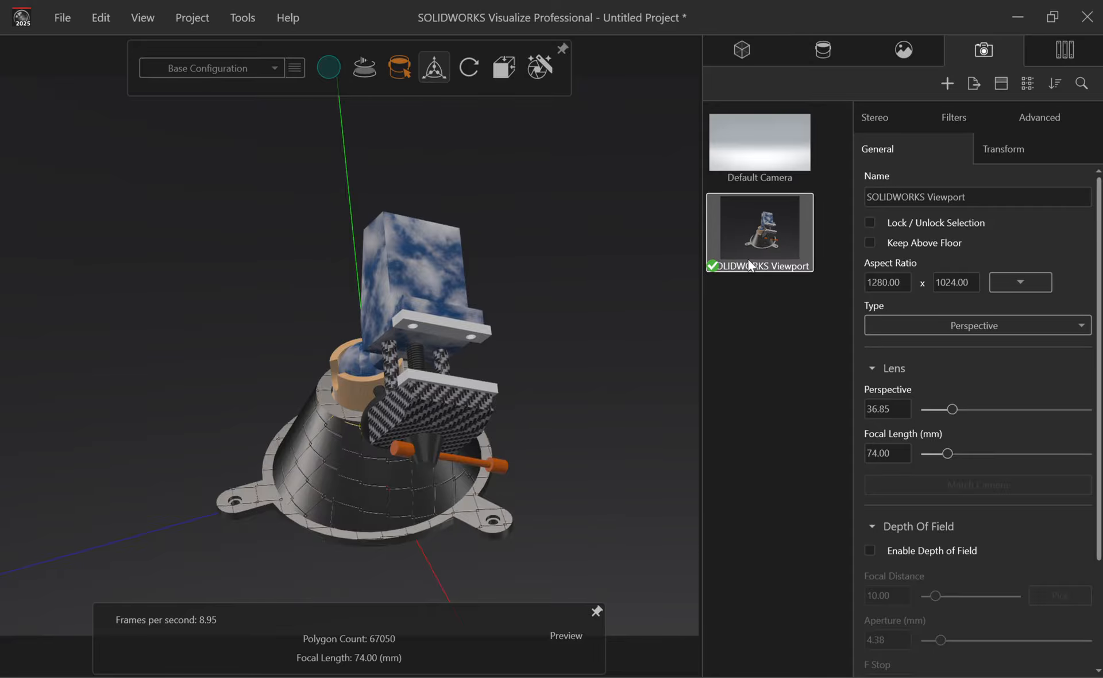
pyautogui.moveTo(364, 425); pyautogui.dragTo(458, 404)
pyautogui.scroll(-4, 402, 408)
pyautogui.scroll(4, 404, 408)
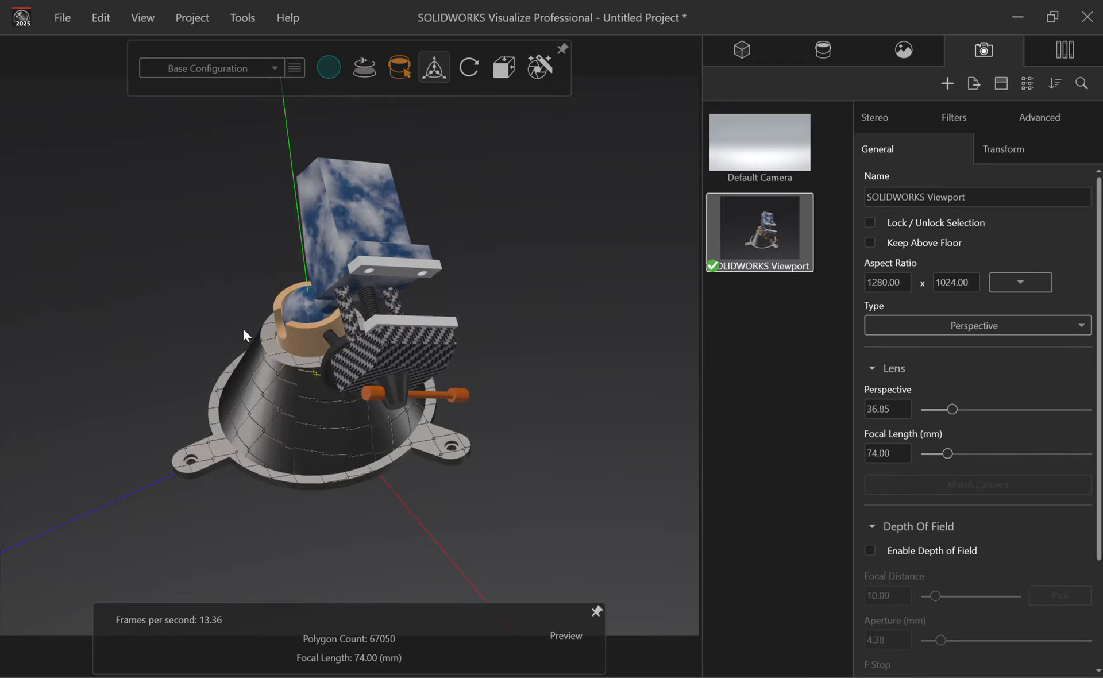
pyautogui.scroll(2, 236, 282)
pyautogui.moveTo(413, 337); pyautogui.dragTo(466, 403)
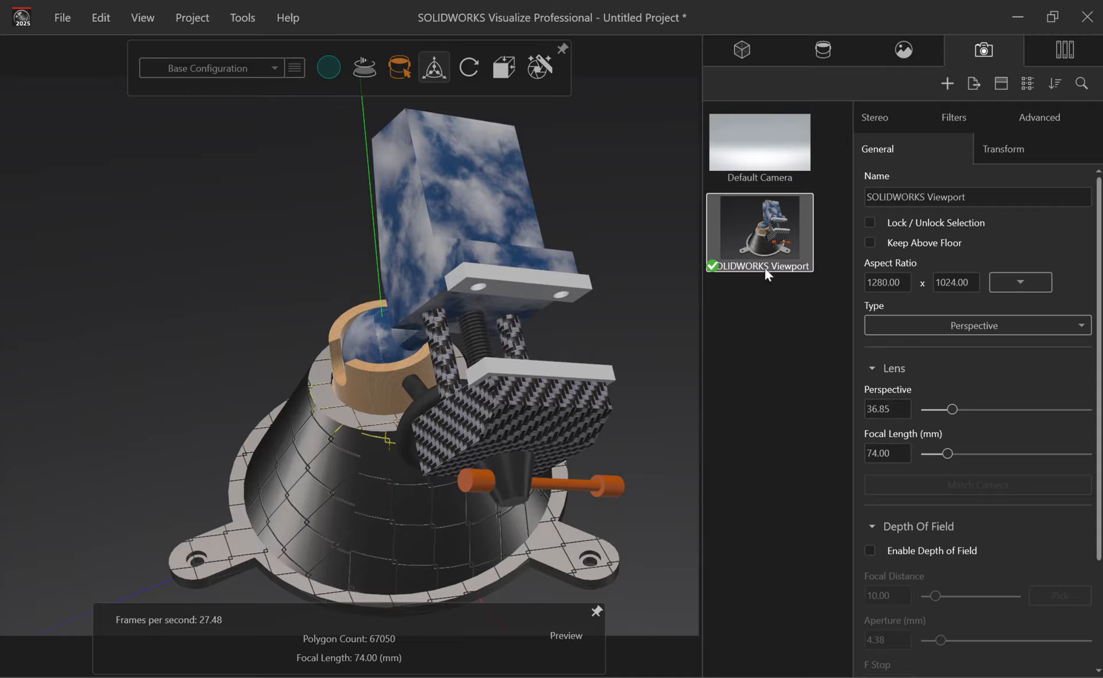
# View the scene through the Default Camera and inspect the transform settings of the SOLIDWORKS Viewport camera
pyautogui.doubleClick(760, 140)
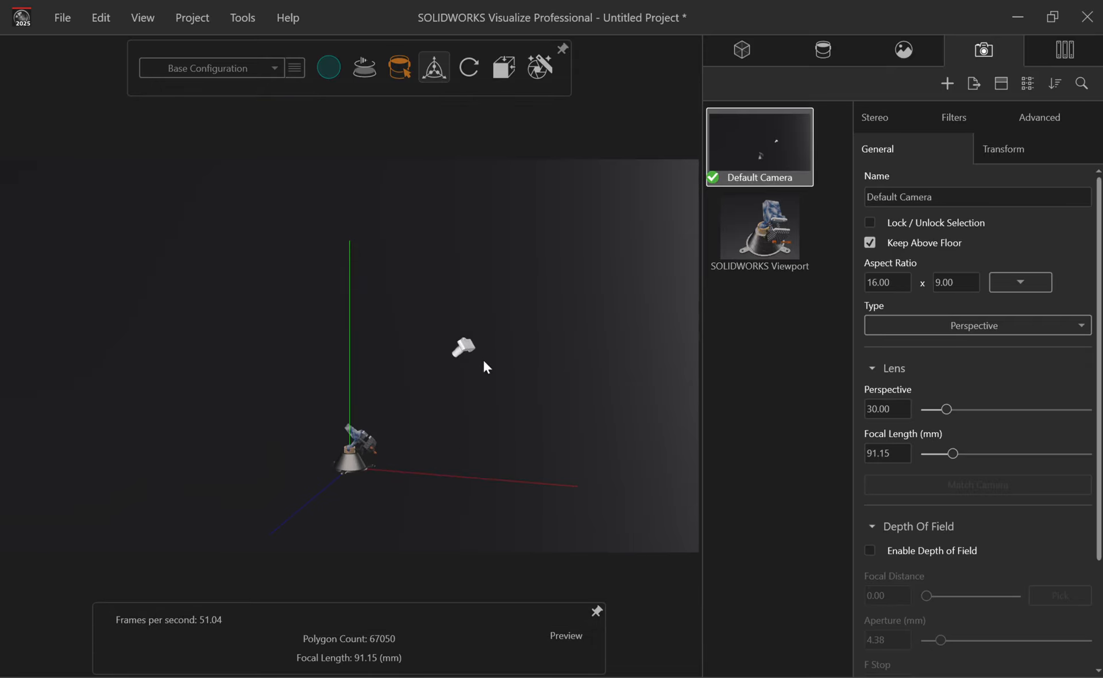
pyautogui.moveTo(485, 362); pyautogui.dragTo(419, 391)
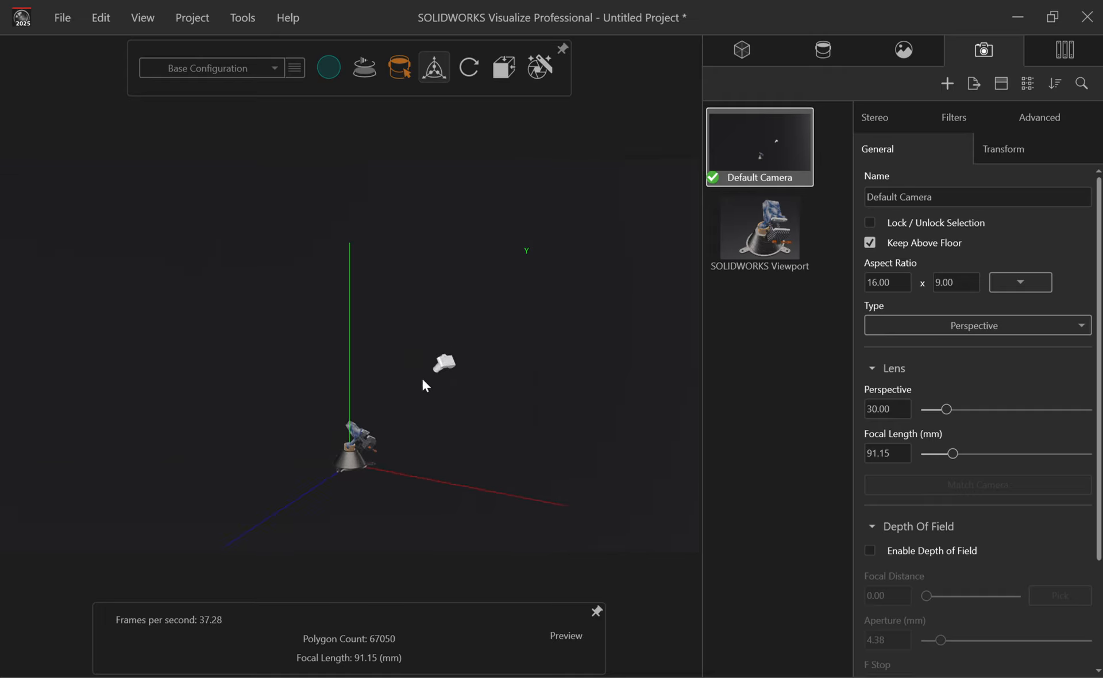
pyautogui.scroll(-3, 404, 396)
pyautogui.scroll(2, 357, 415)
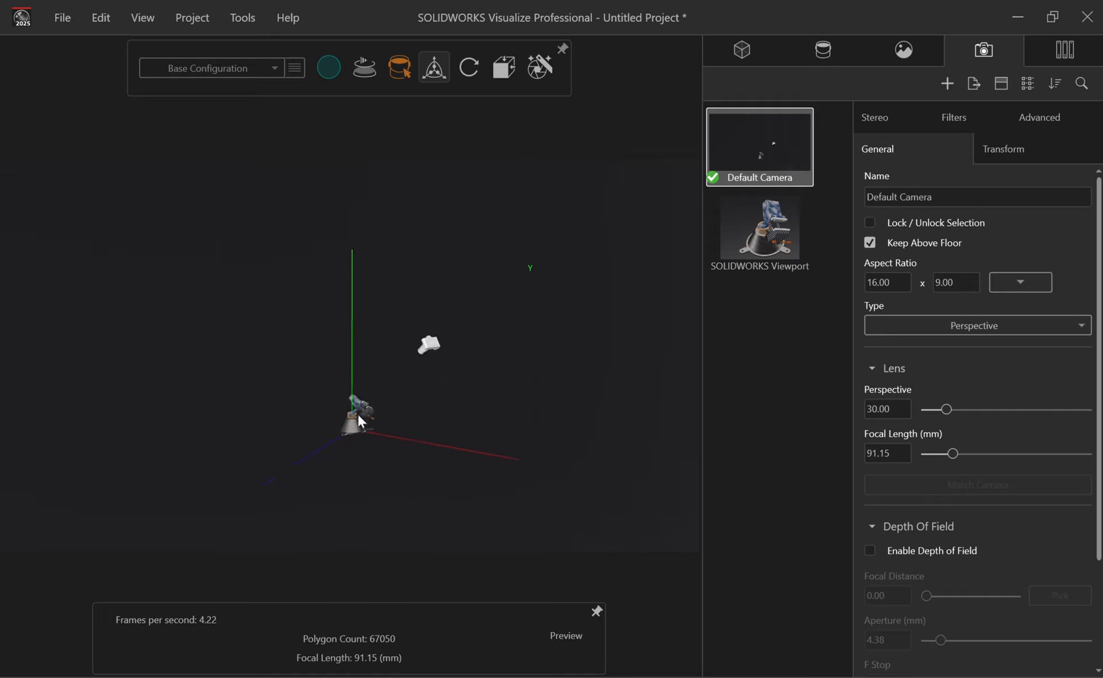
pyautogui.scroll(5, 360, 396)
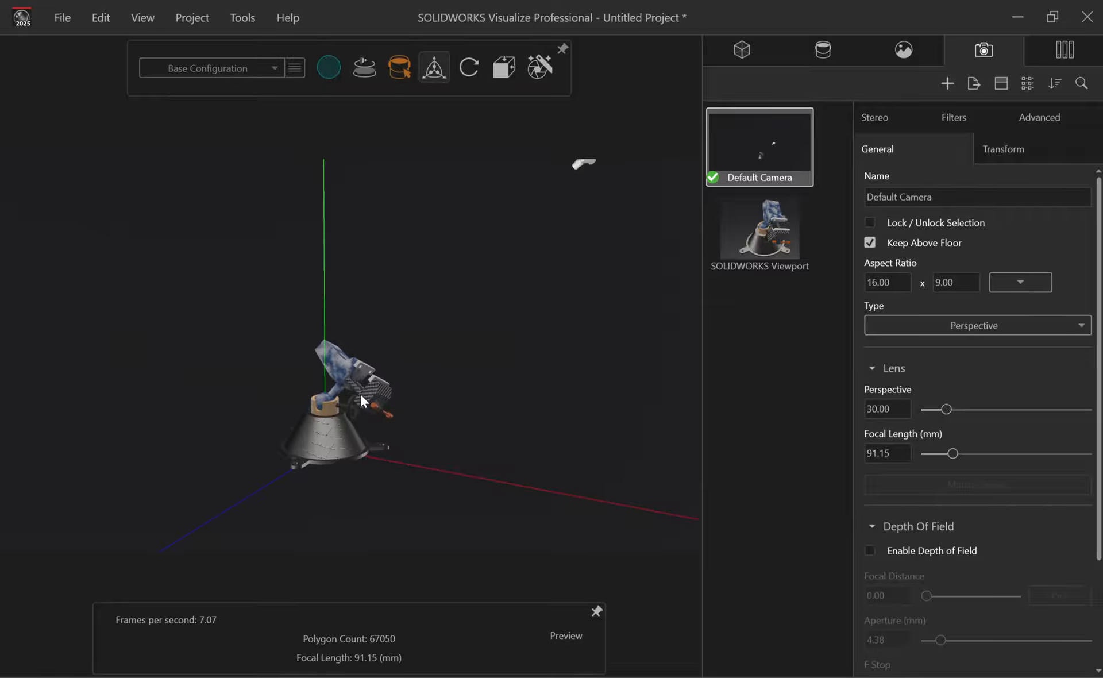
pyautogui.scroll(-2, 403, 349)
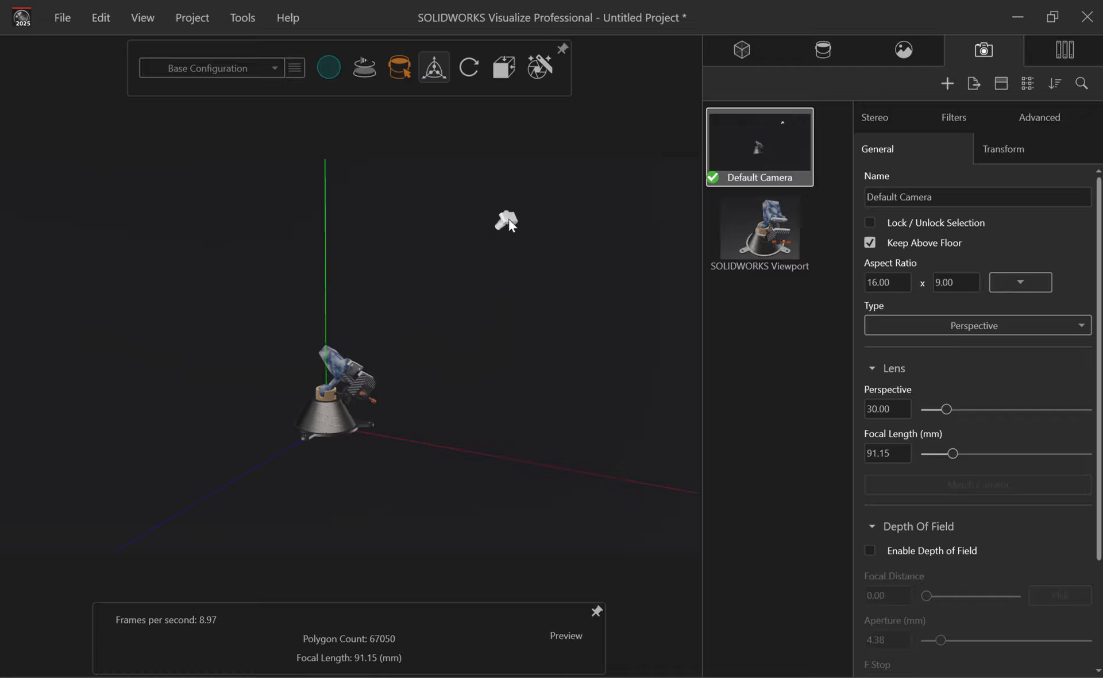
pyautogui.click(507, 220)
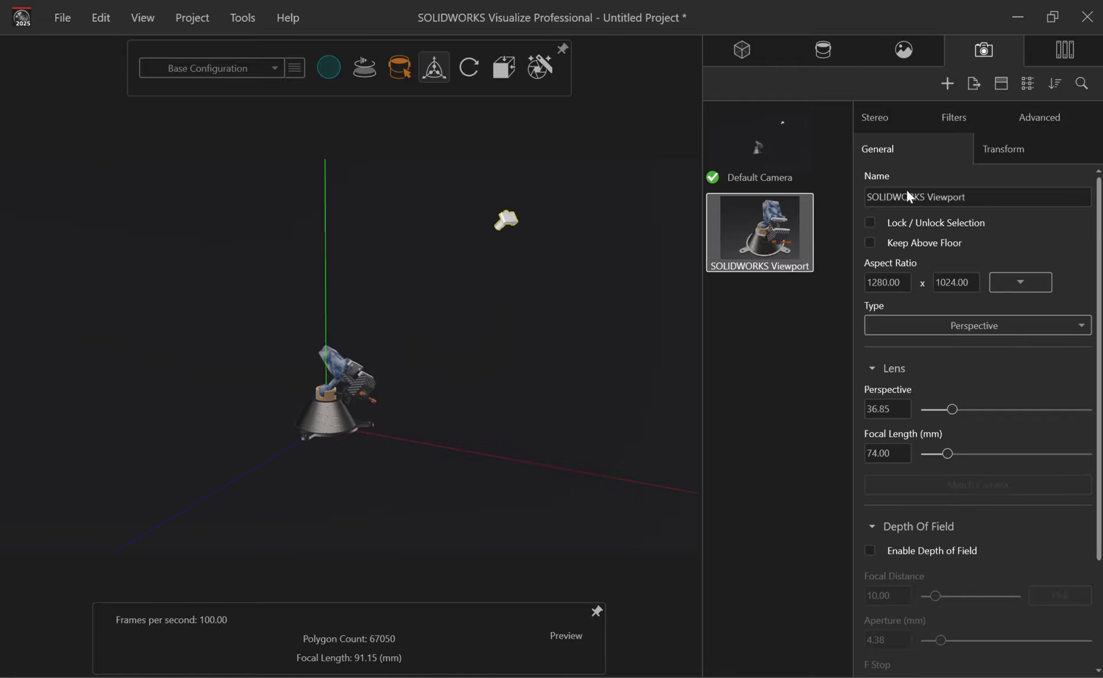
pyautogui.click(1011, 153)
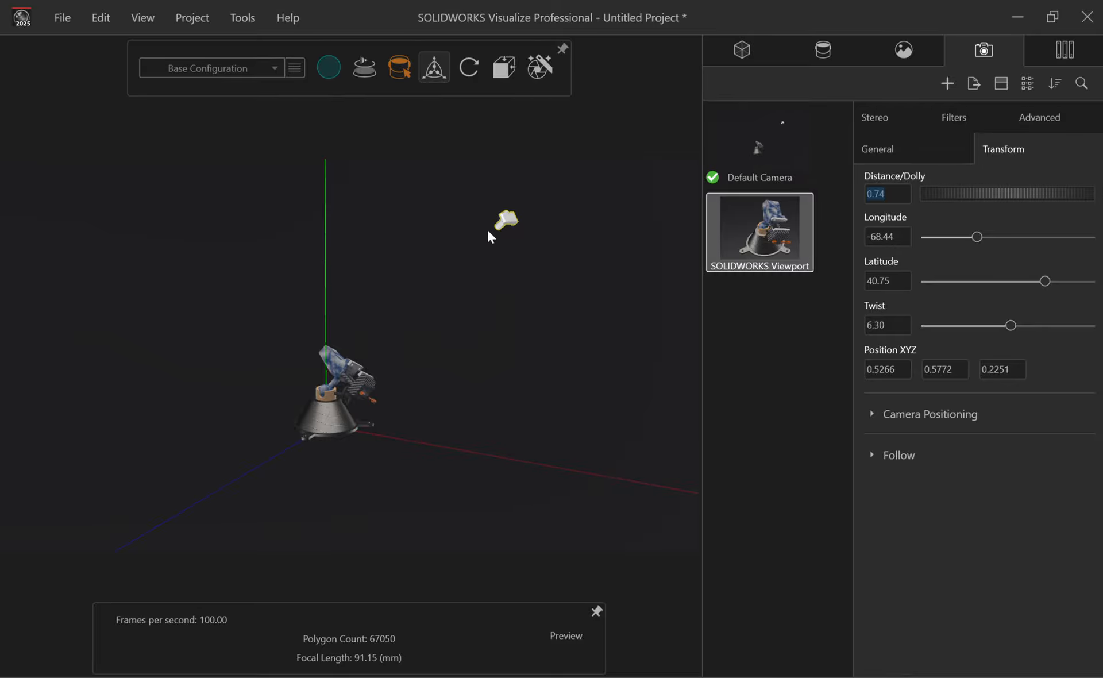
# Reactivate the SOLIDWORKS Viewport camera and orbit it around the vise to a longitude of about -54 and latitude of about 41
pyautogui.doubleClick(764, 233)
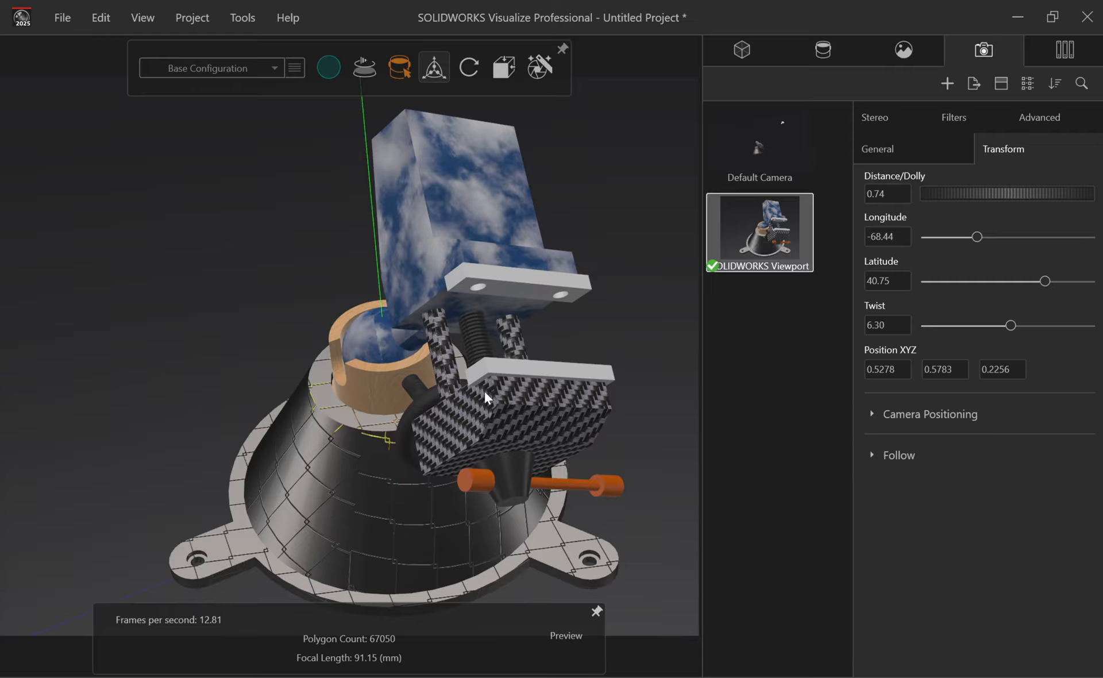
pyautogui.moveTo(484, 391); pyautogui.dragTo(488, 355)
pyautogui.moveTo(465, 405); pyautogui.dragTo(501, 451)
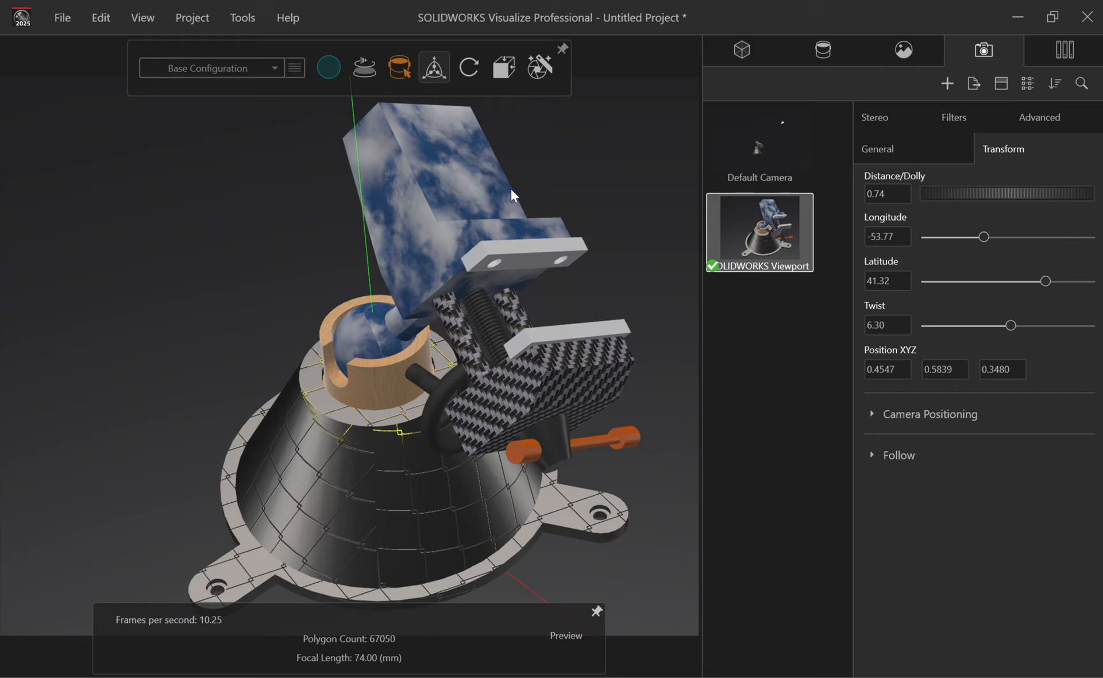
# Enable the turntable, spin the vise on it, pause the rotation and orbit the camera to a longitude of about -23
pyautogui.moveTo(434, 69)
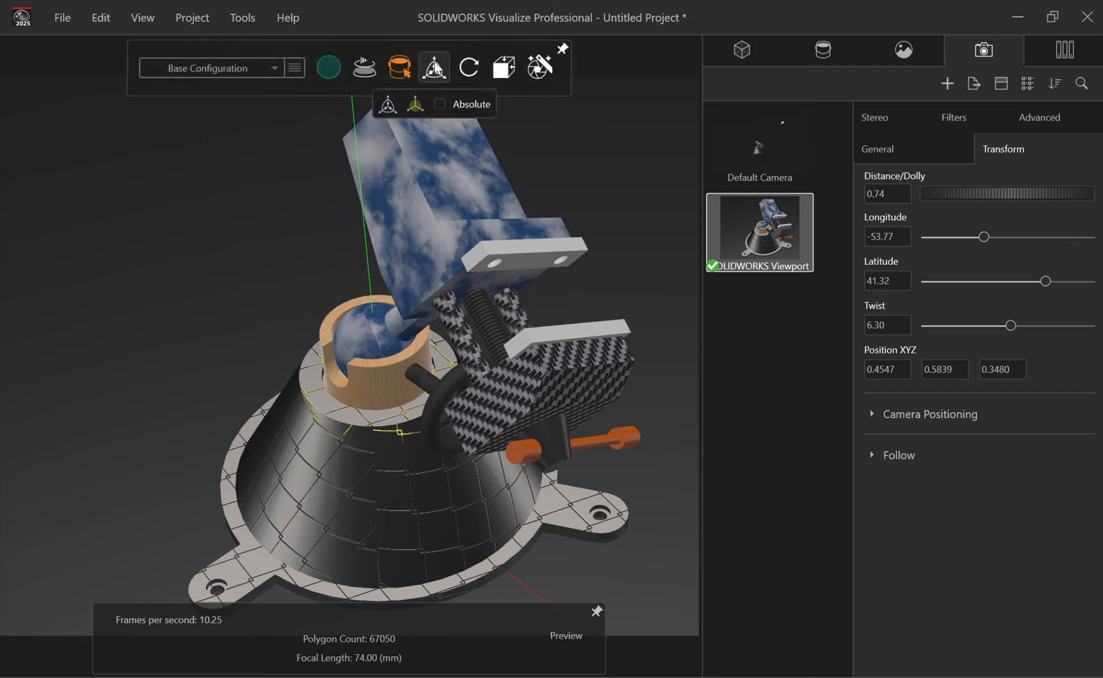
pyautogui.moveTo(366, 68)
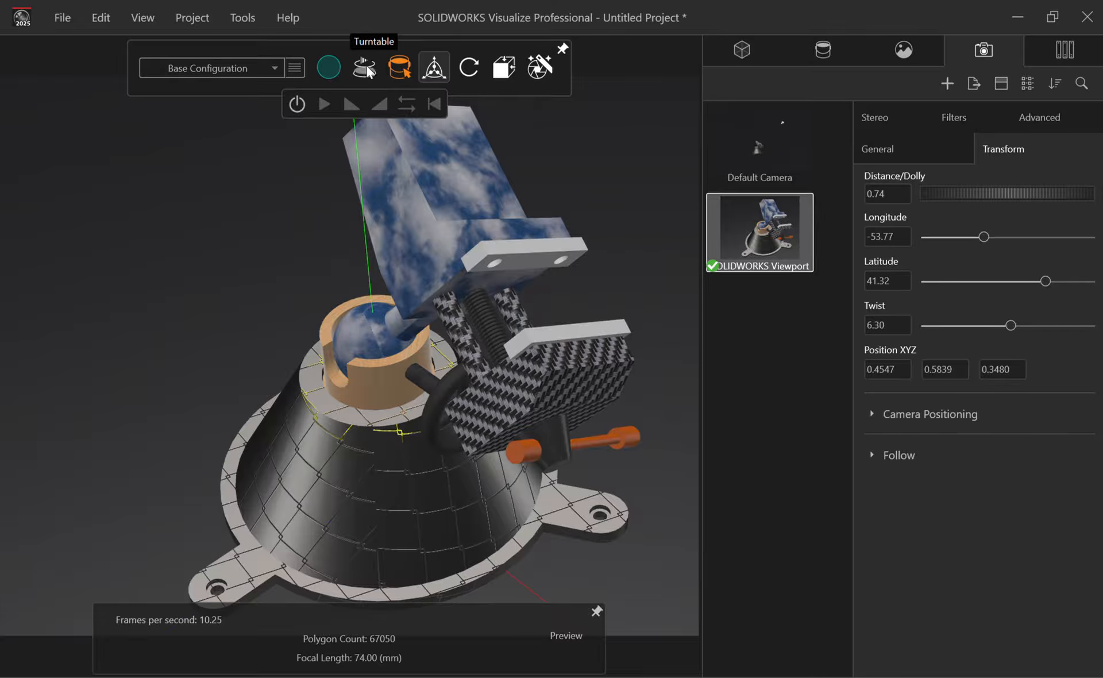
pyautogui.click(366, 68)
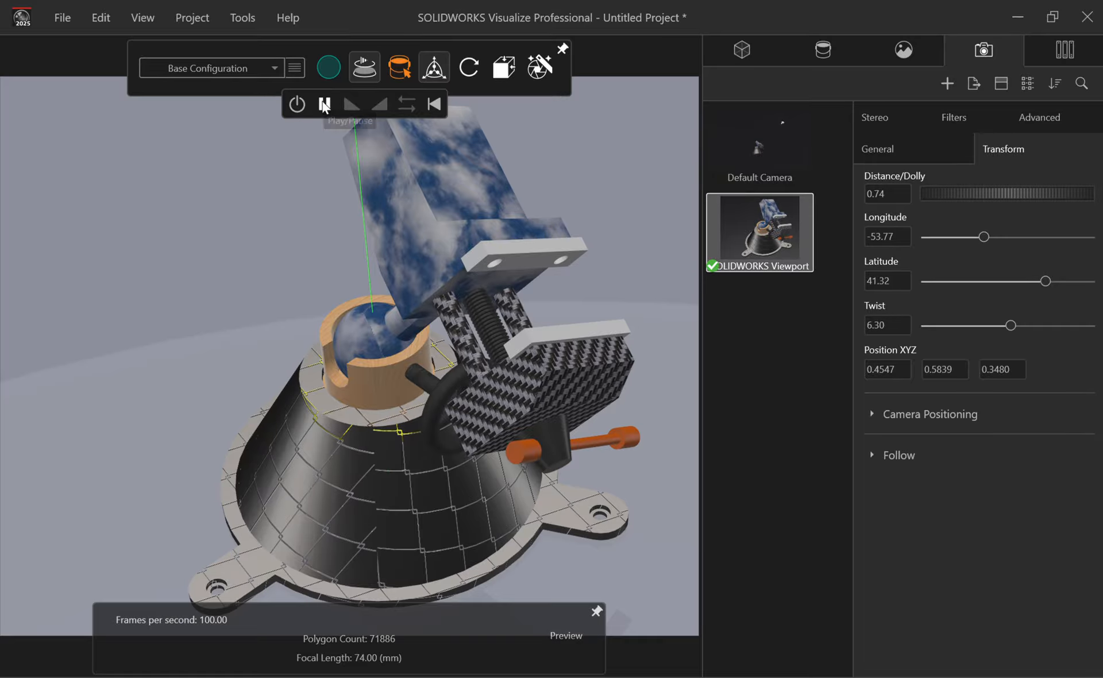
pyautogui.click(325, 103)
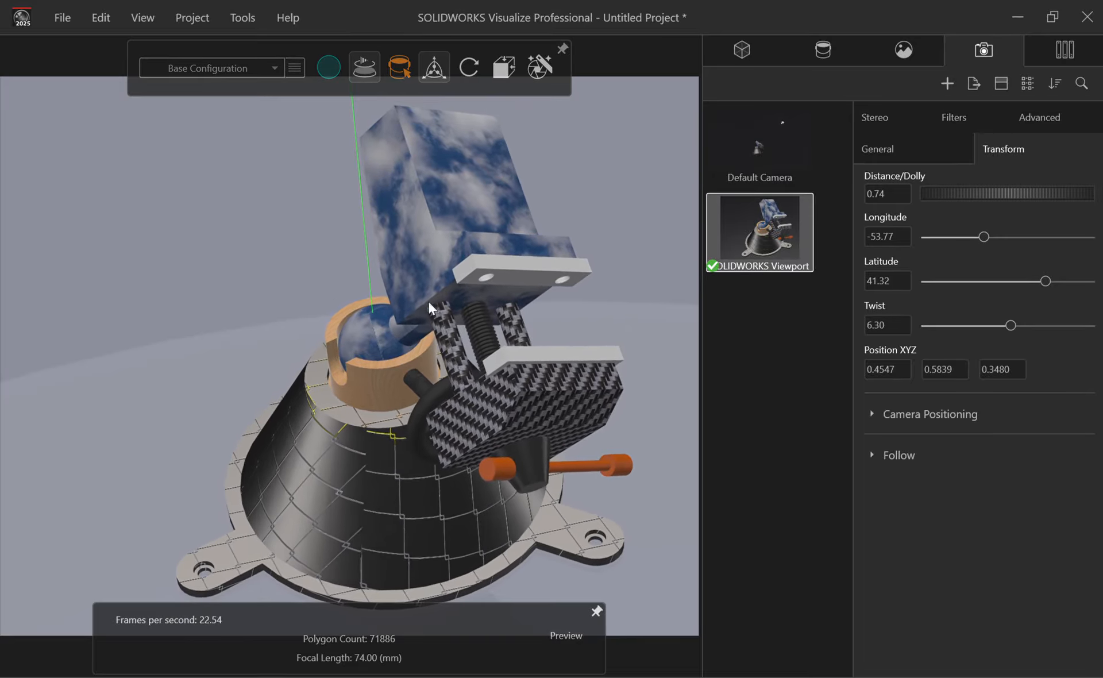
pyautogui.moveTo(365, 73)
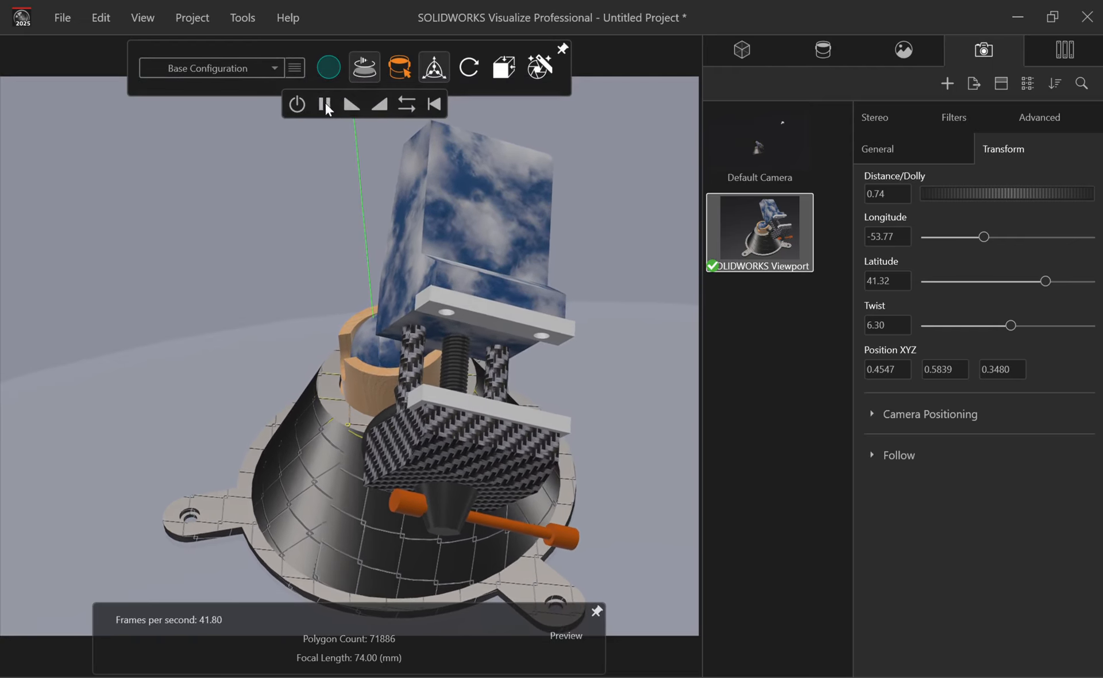
pyautogui.click(324, 104)
pyautogui.moveTo(308, 227); pyautogui.dragTo(452, 325)
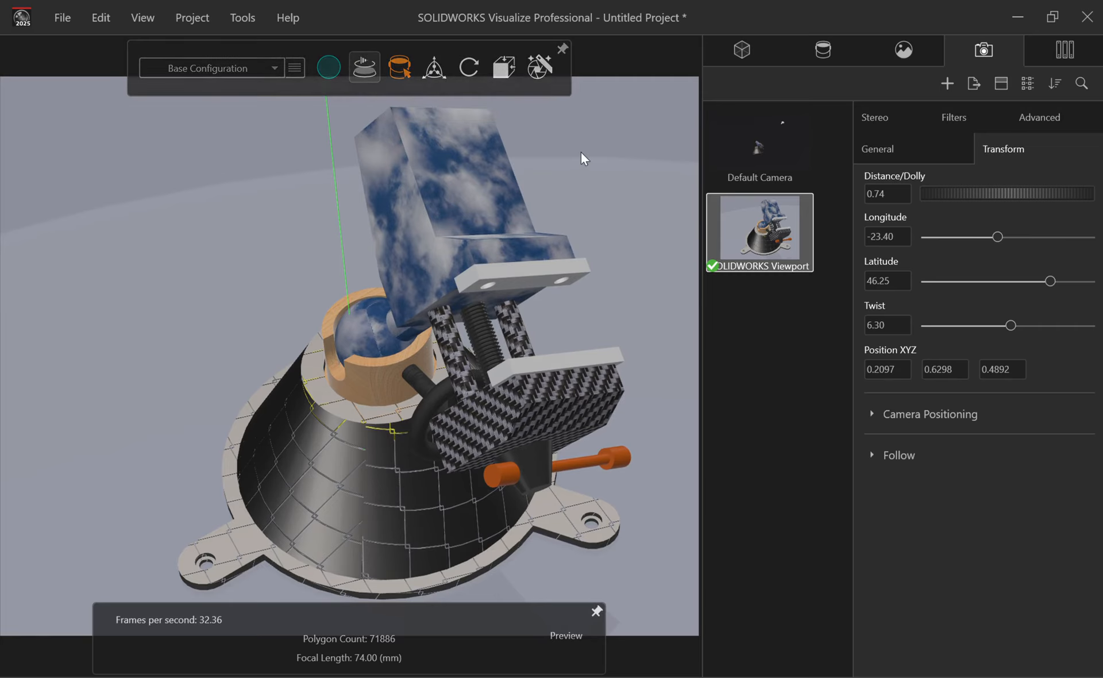
# Show the manipulator for the cloud texture on the vise's upper block and move its projection outward along the green axis
pyautogui.click(516, 247)
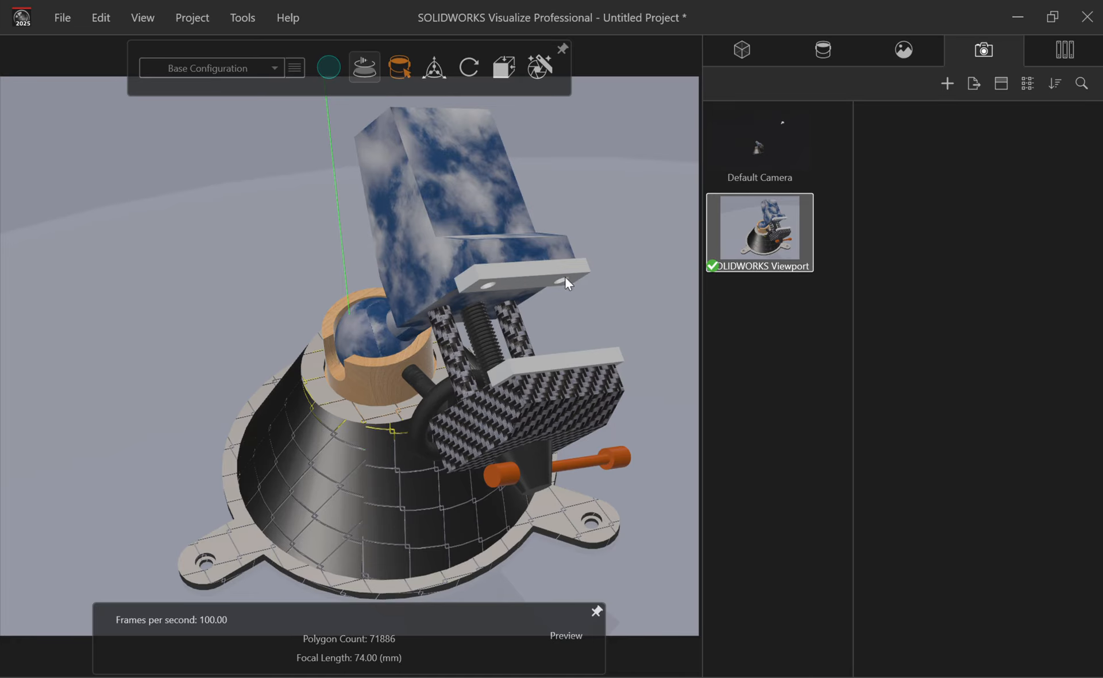
pyautogui.click(424, 177)
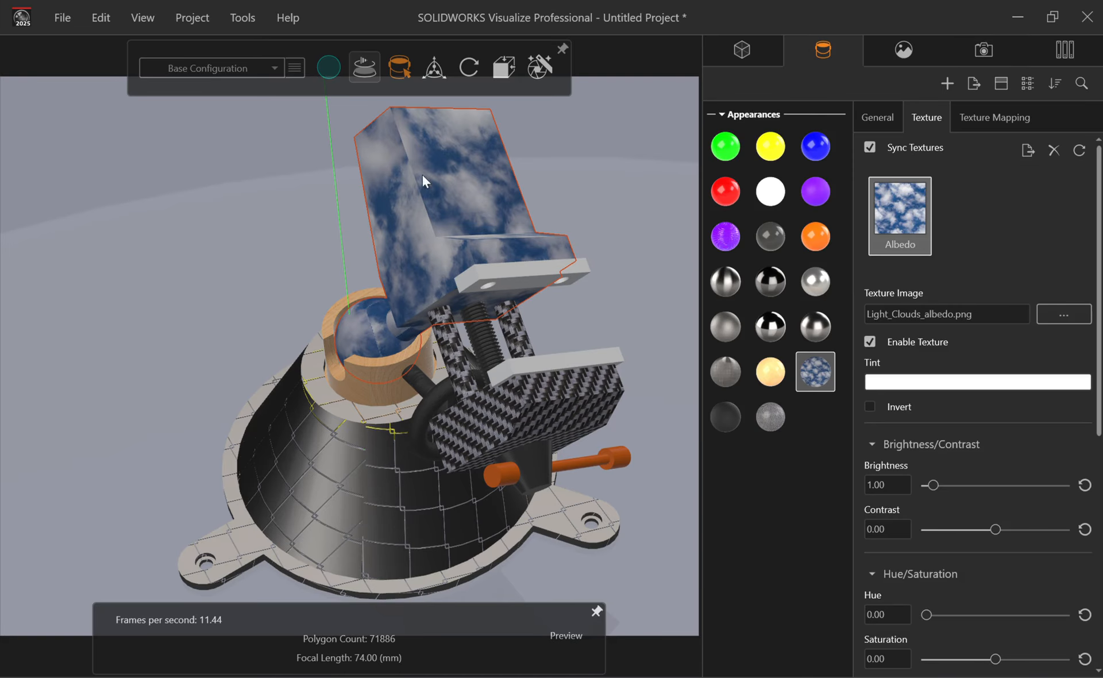
pyautogui.click(435, 68)
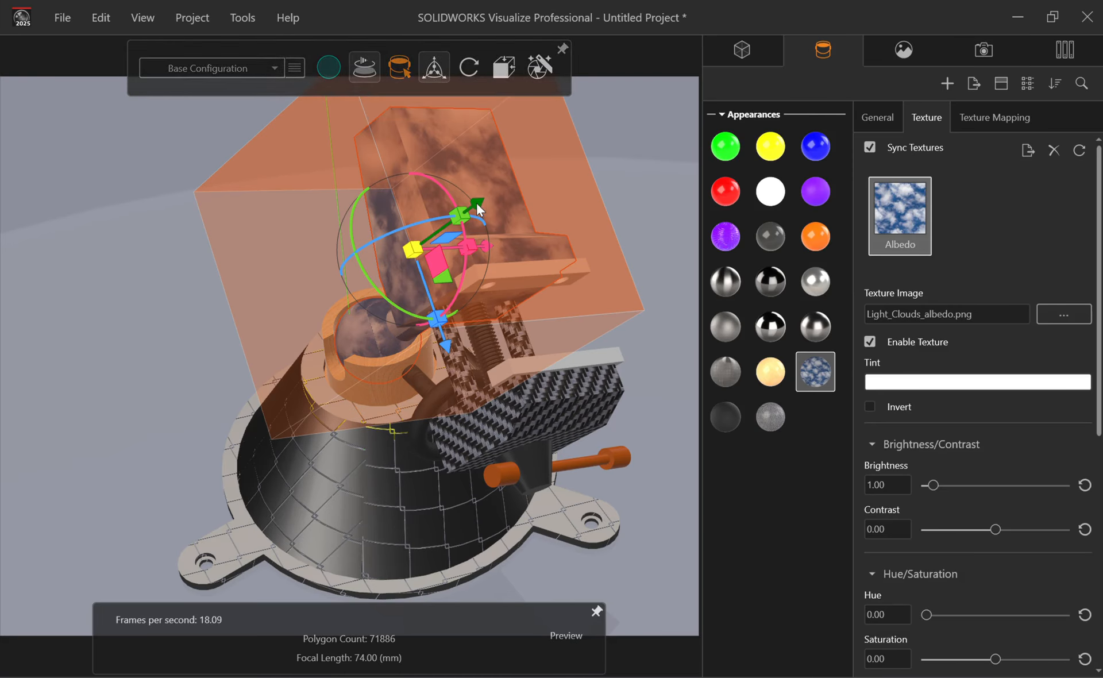
pyautogui.moveTo(404, 51)
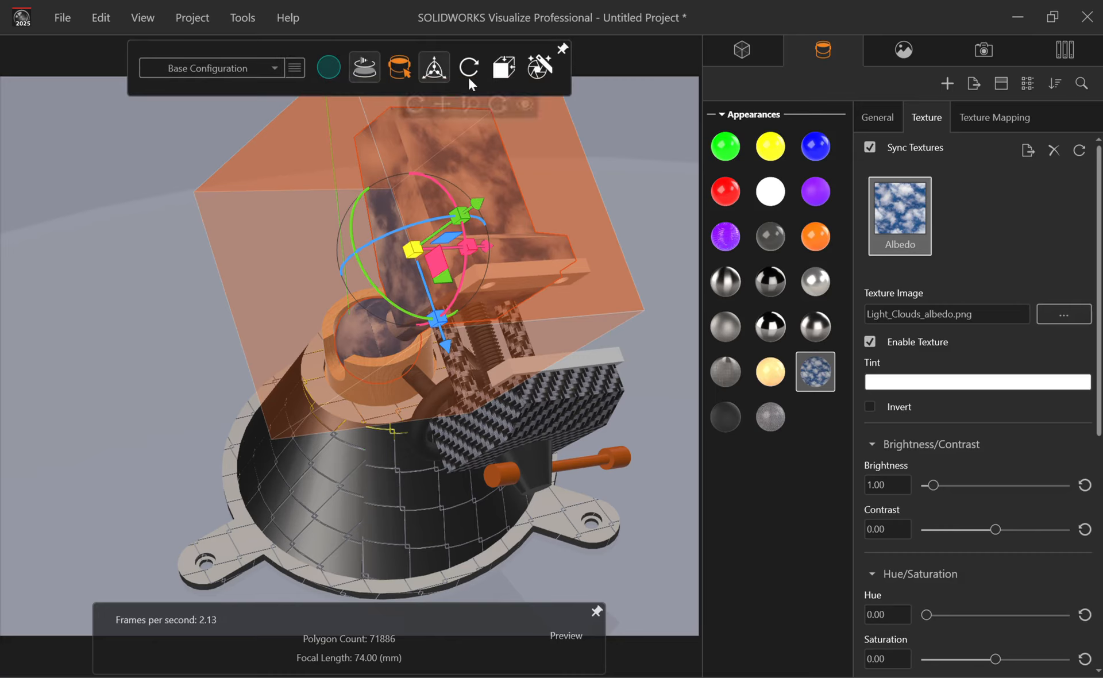
pyautogui.moveTo(478, 202); pyautogui.dragTo(585, 177)
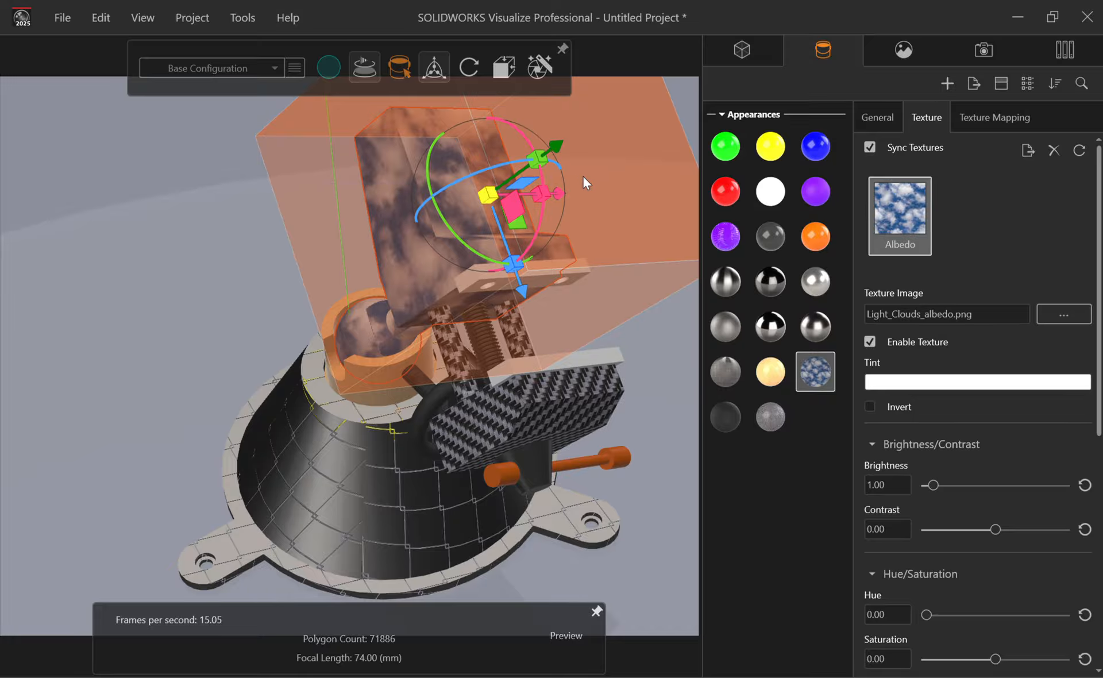
# Reselect the cloud-textured block and nudge its texture projection slightly back along the green axis
pyautogui.click(664, 374)
pyautogui.moveTo(474, 367); pyautogui.dragTo(469, 231)
pyautogui.click(419, 212)
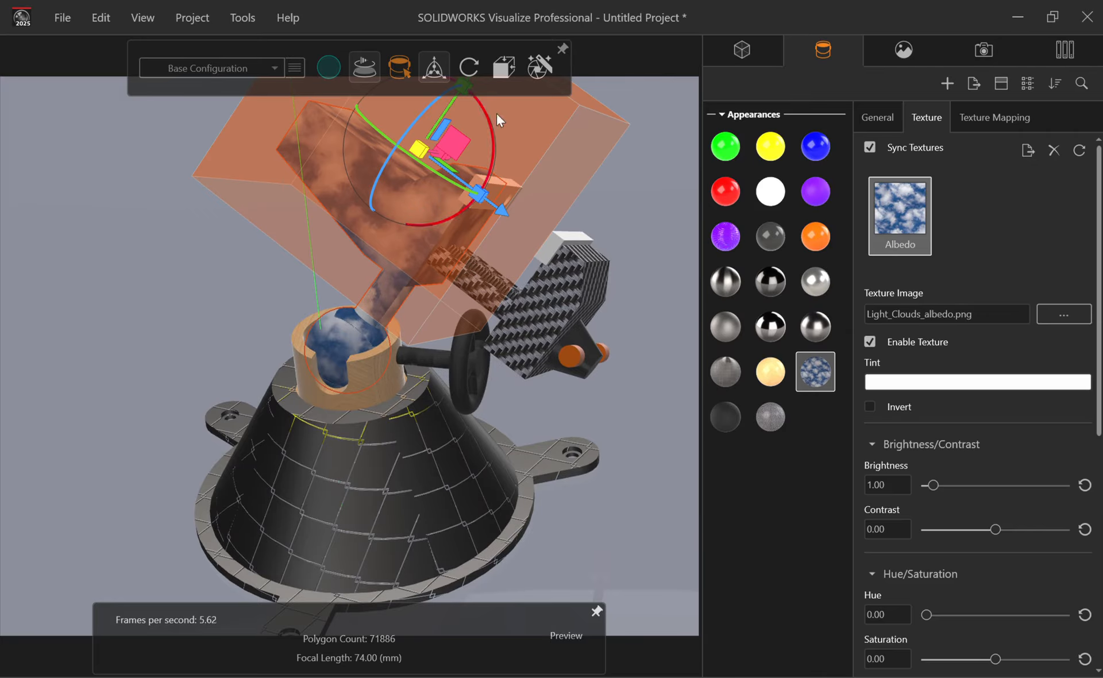
pyautogui.scroll(-4, 536, 276)
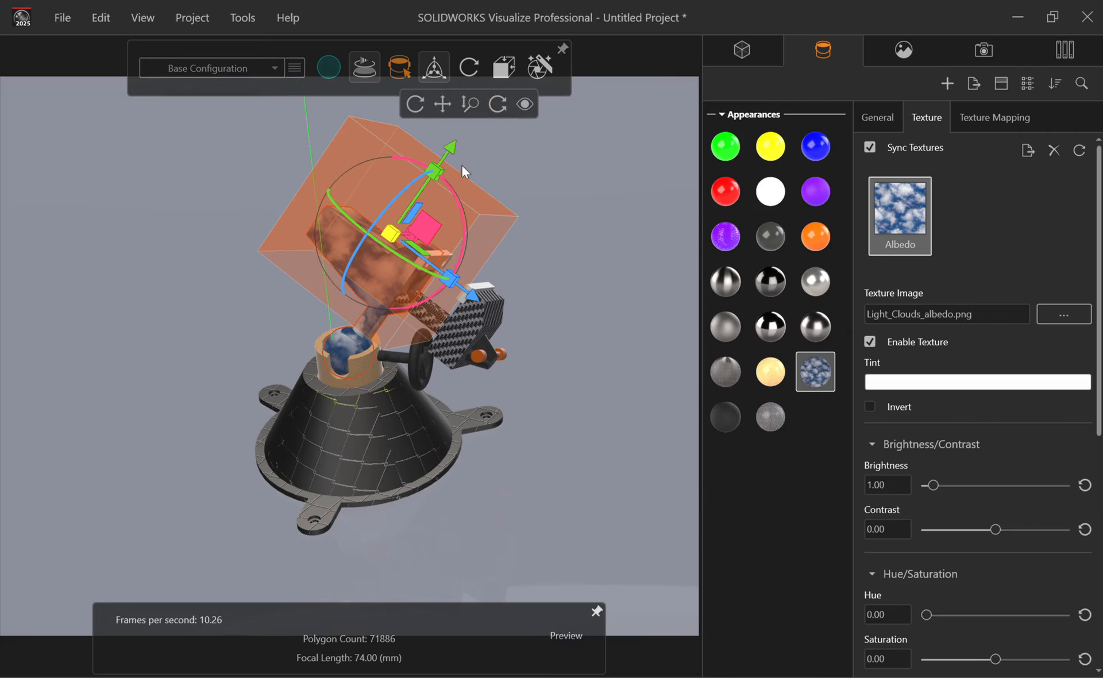
pyautogui.moveTo(447, 149)
pyautogui.mouseDown()
pyautogui.moveTo(407, 185)
pyautogui.moveTo(437, 145)
pyautogui.mouseUp()
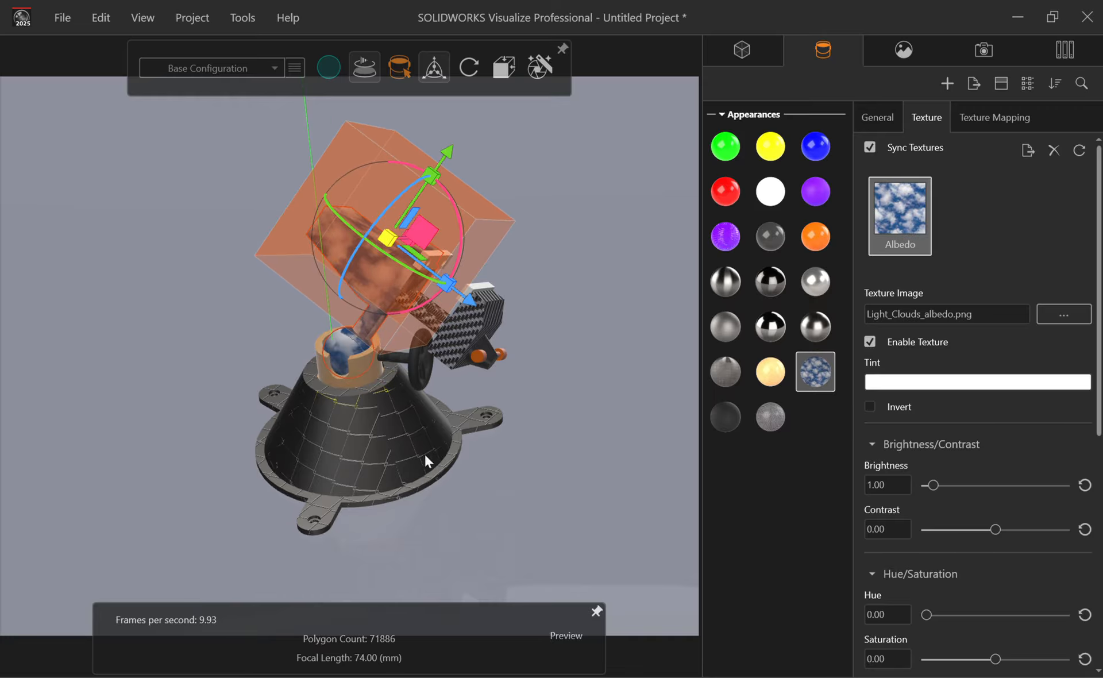
# Select the base's tiled appearance, shift its texture projection outward along the red axis, and clear the selection
pyautogui.click(385, 440)
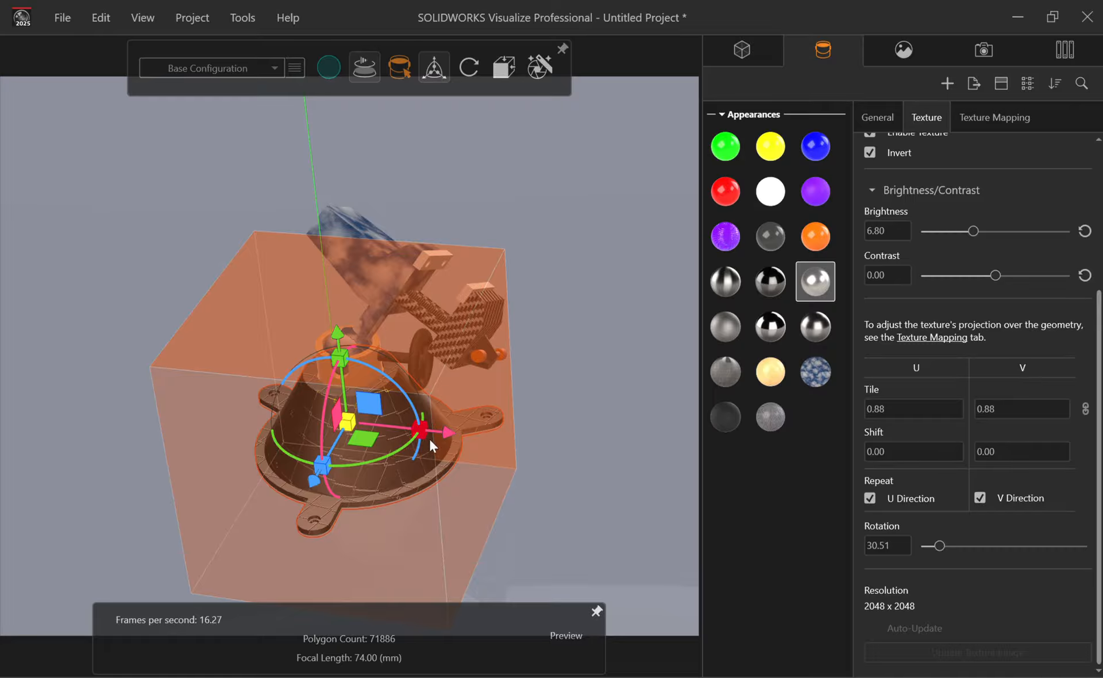
pyautogui.moveTo(429, 439); pyautogui.dragTo(499, 440)
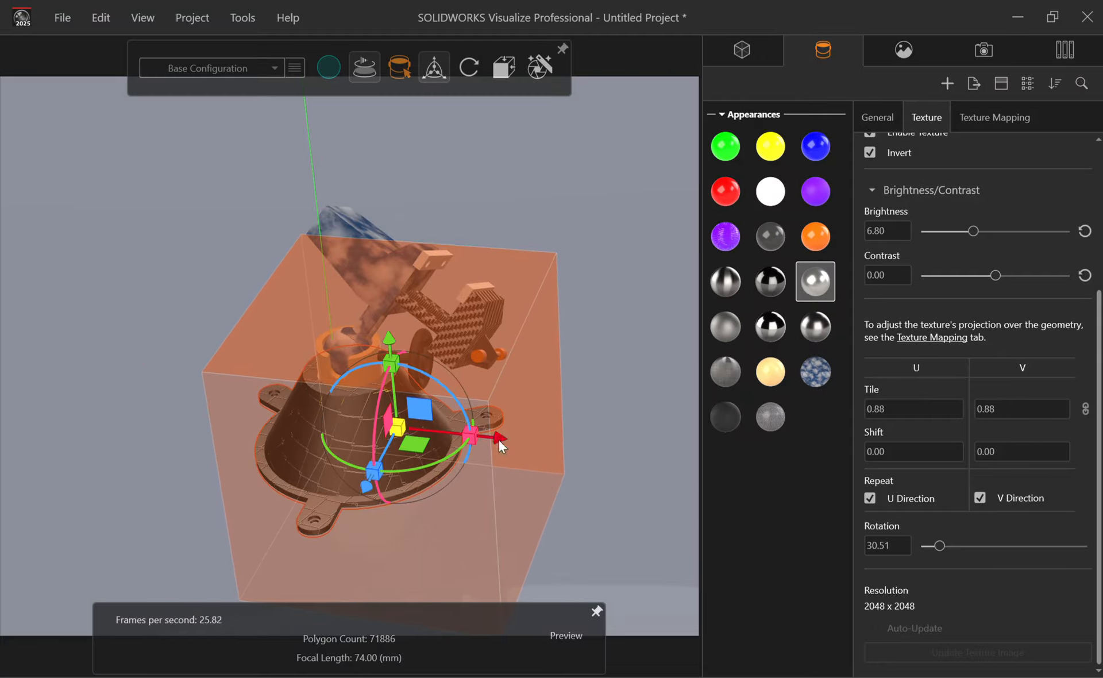
pyautogui.click(597, 450)
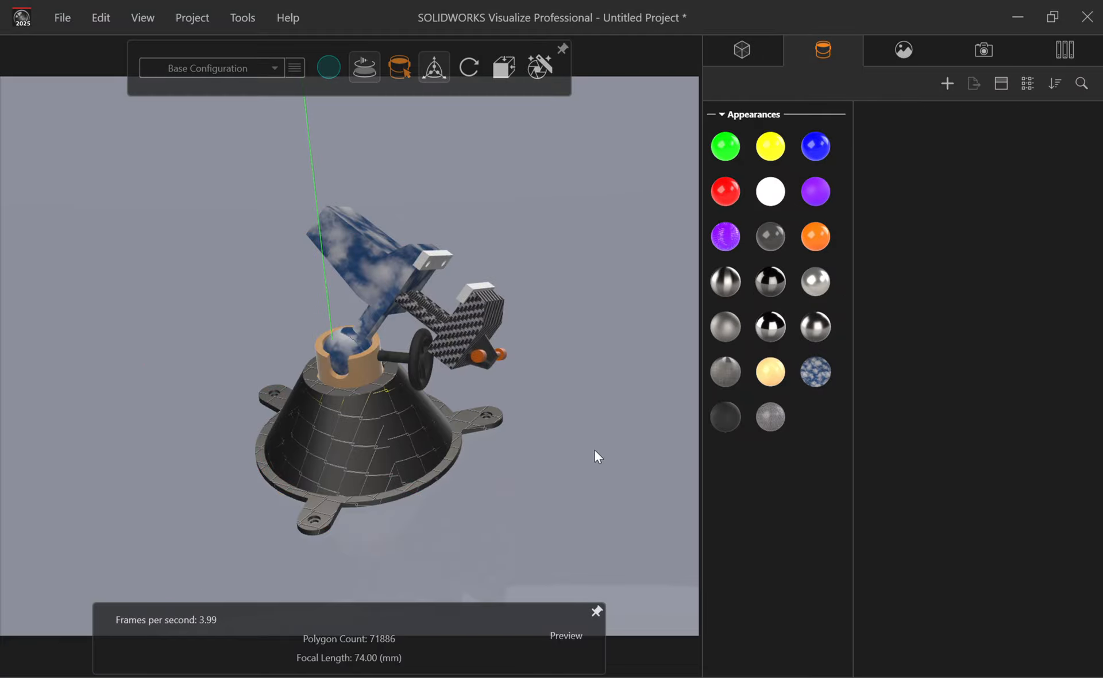
# Select the Head-1 part and lift it out of the casing with the object manipulator to about 0.0491, 0.1538, -0.0365
pyautogui.click(751, 50)
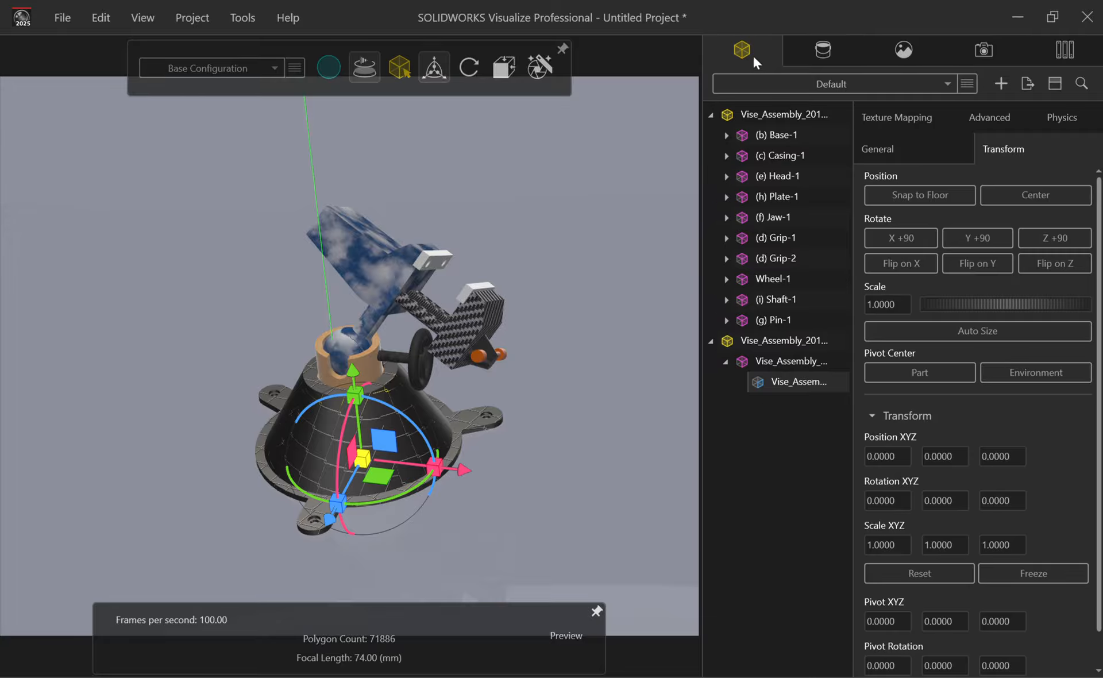
pyautogui.click(770, 133)
pyautogui.click(504, 67)
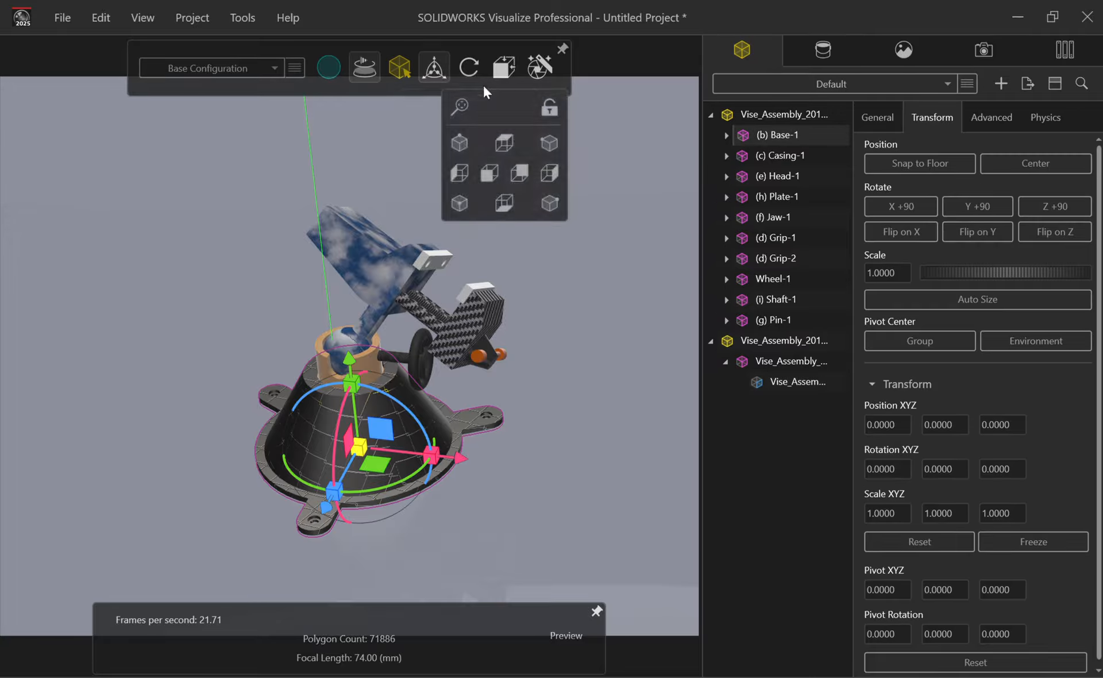
pyautogui.click(767, 176)
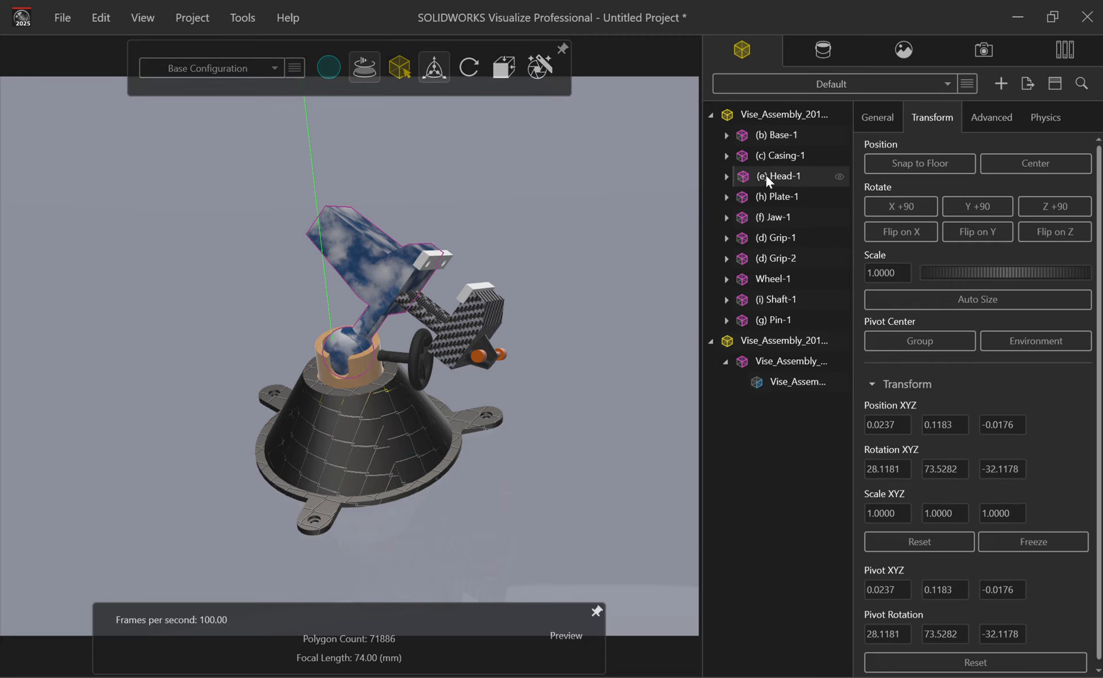
pyautogui.click(435, 67)
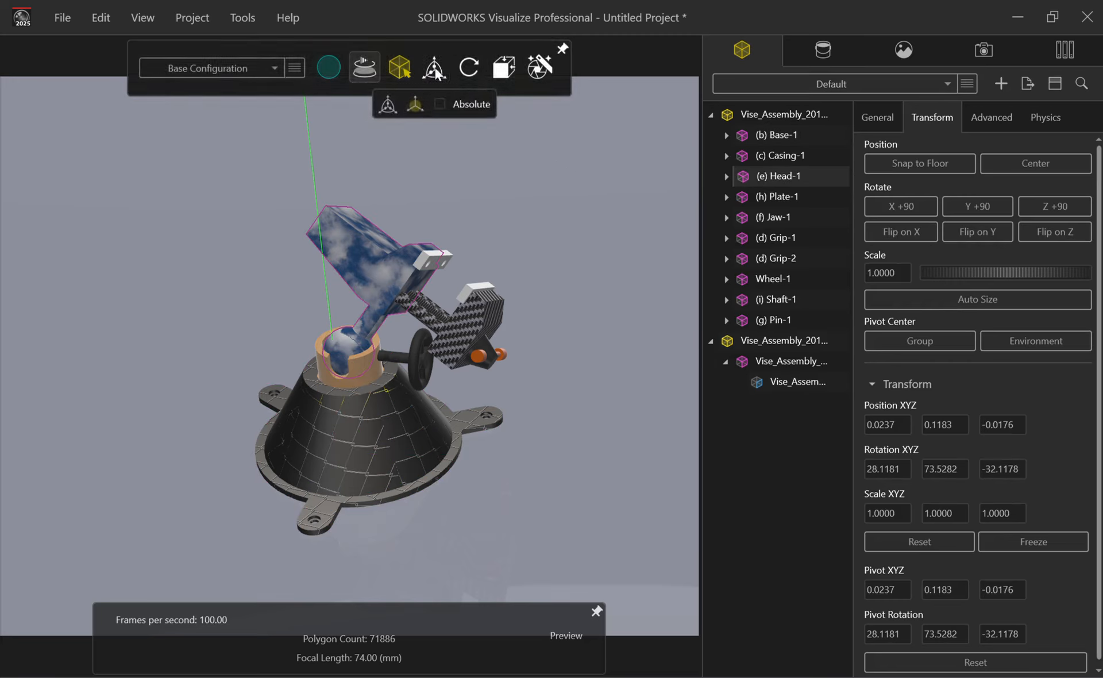
pyautogui.moveTo(442, 219); pyautogui.dragTo(488, 163)
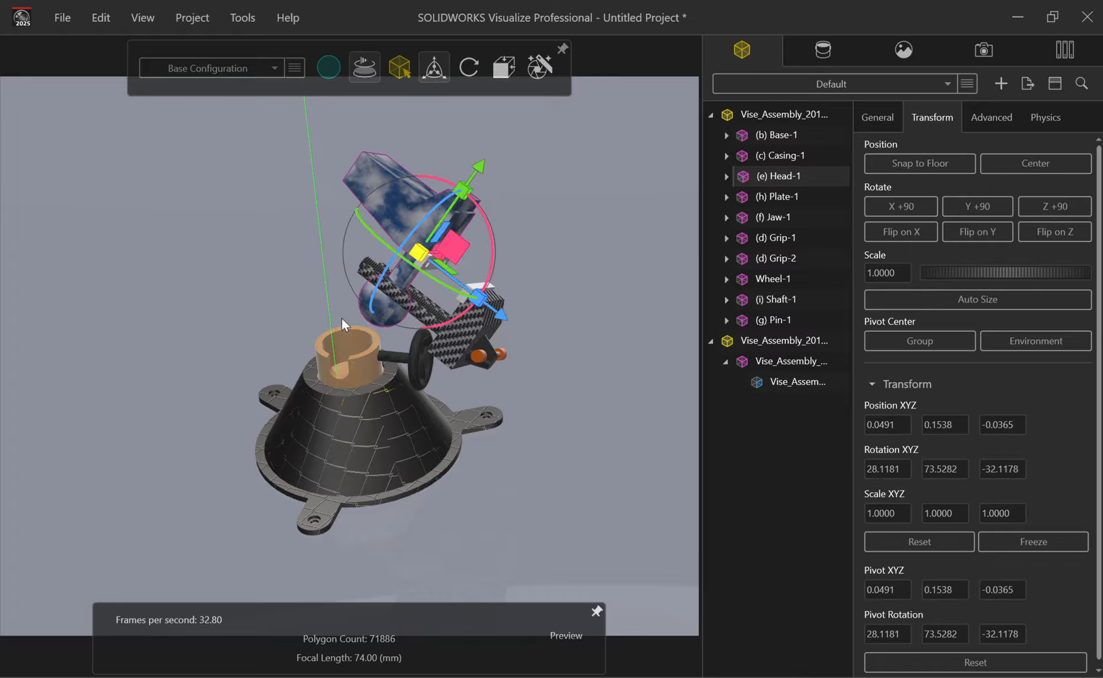
# Examine the separated head and casing up close, undo the head's move, and orbit around the vise
pyautogui.scroll(-5, 342, 319)
pyautogui.scroll(3, 343, 318)
pyautogui.scroll(4, 347, 330)
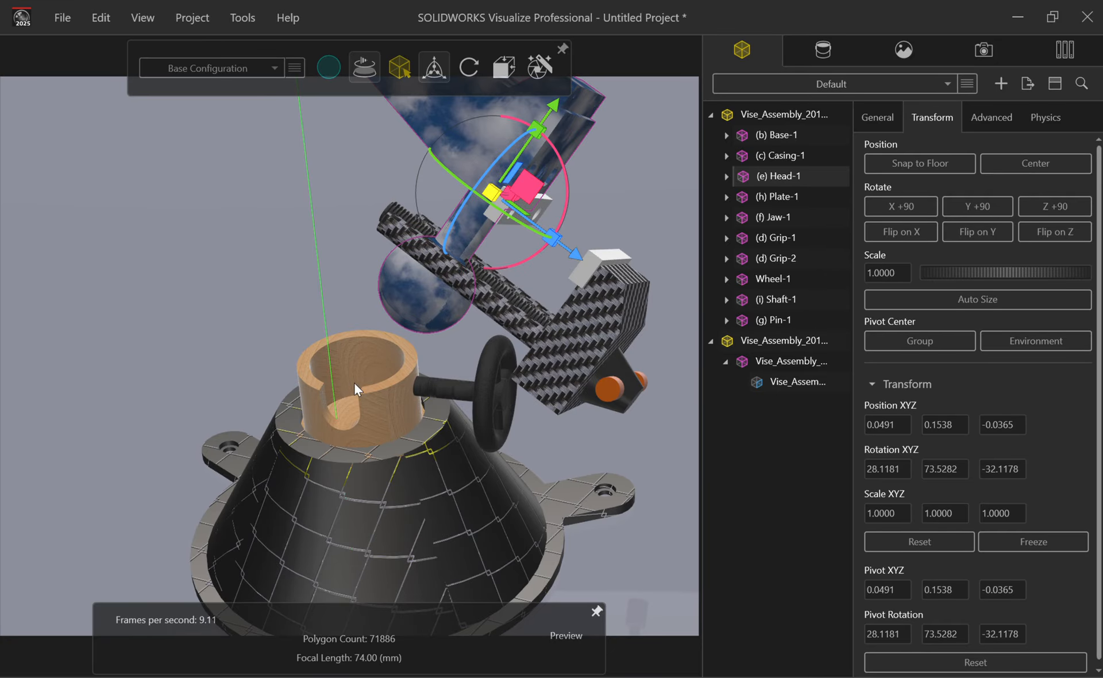
pyautogui.scroll(-5, 381, 230)
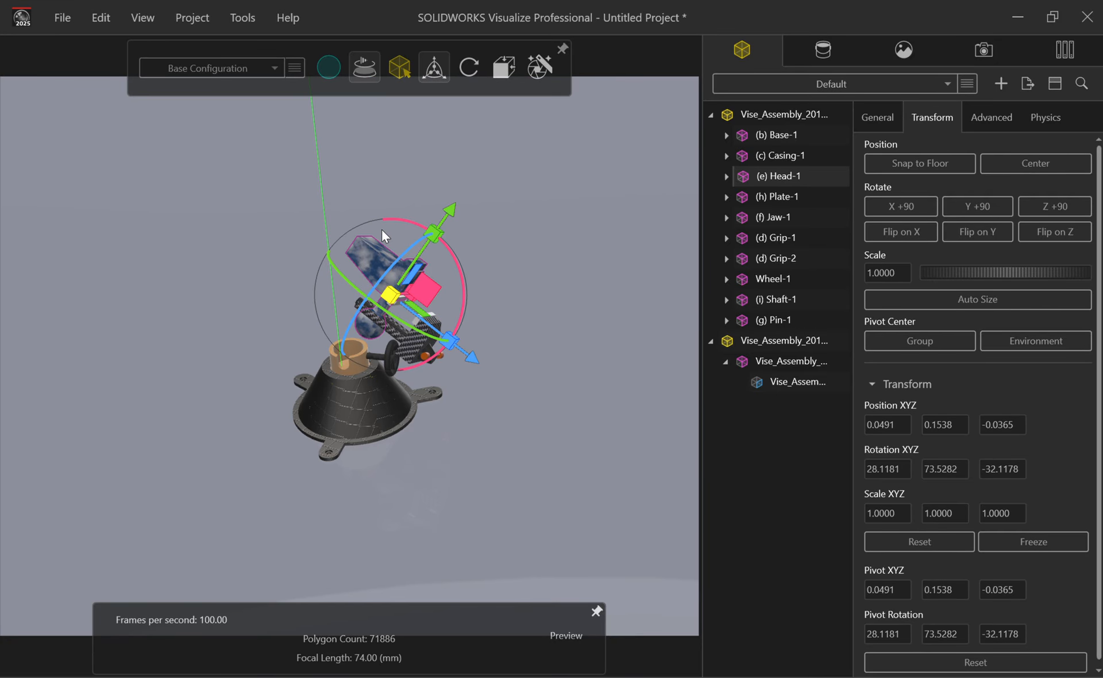
pyautogui.scroll(3, 381, 229)
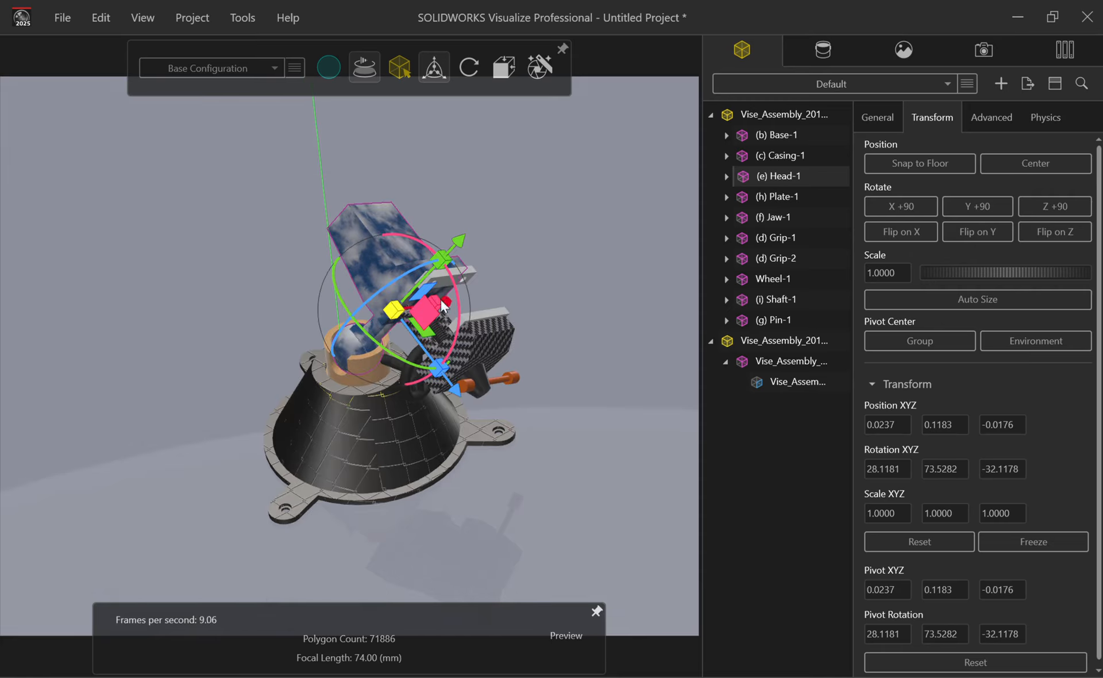
pyautogui.moveTo(389, 352); pyautogui.dragTo(542, 283)
pyautogui.moveTo(542, 283); pyautogui.dragTo(454, 236, button='middle')
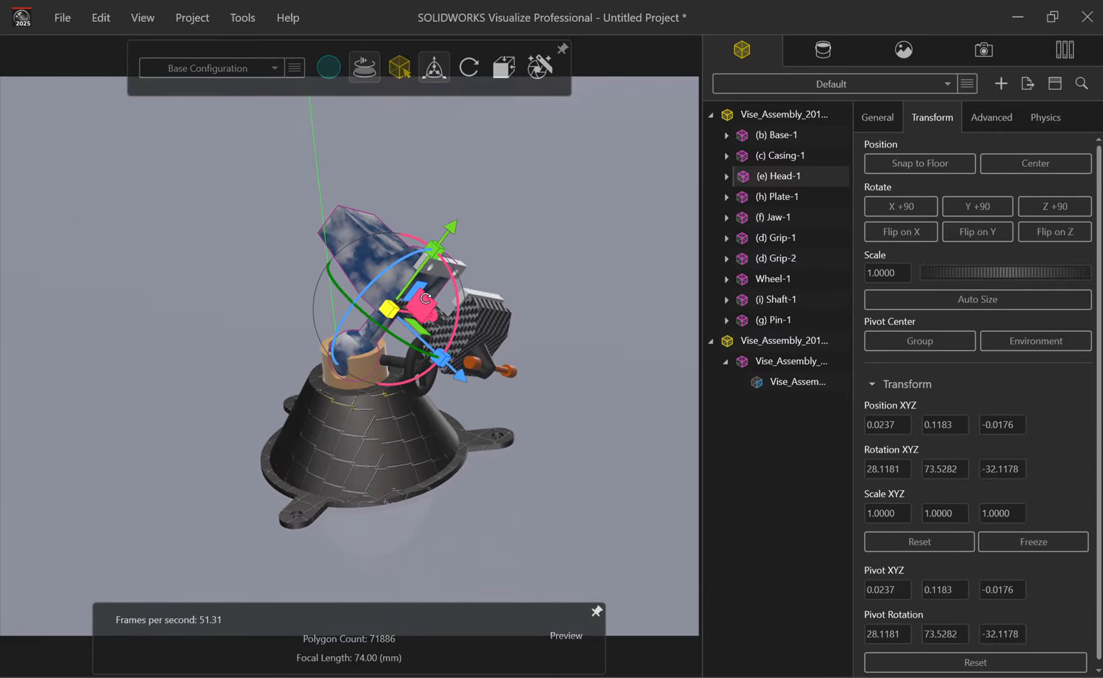
# Hide the object manipulator and select the second vise assembly model, the background surface behind the vise
pyautogui.click(435, 72)
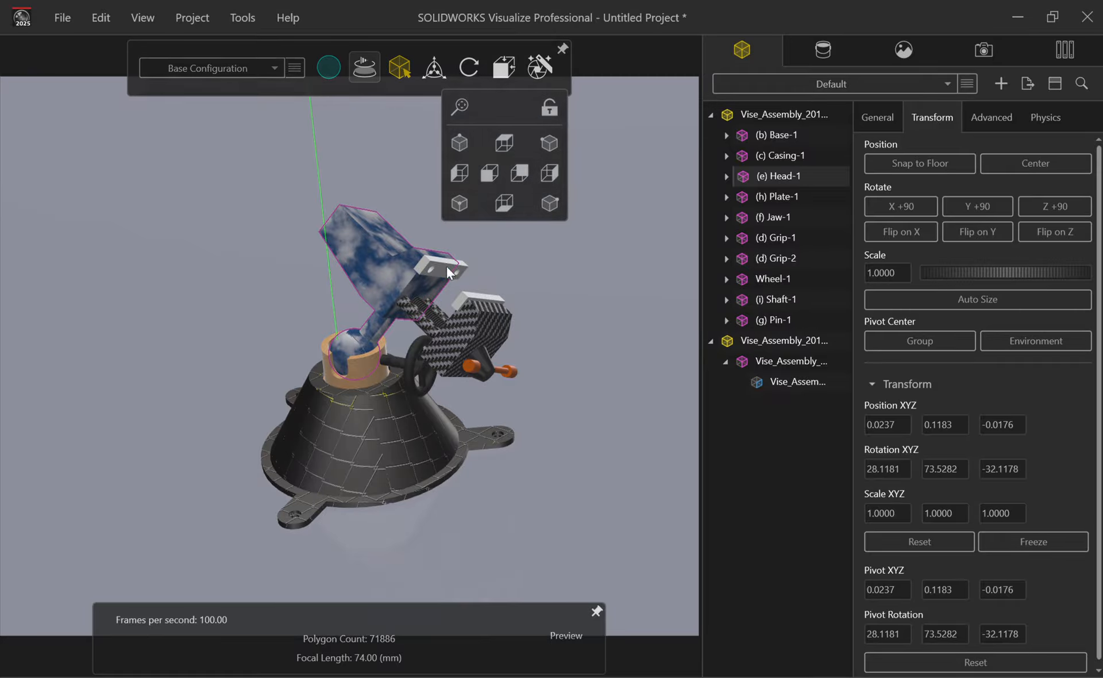
pyautogui.click(399, 148)
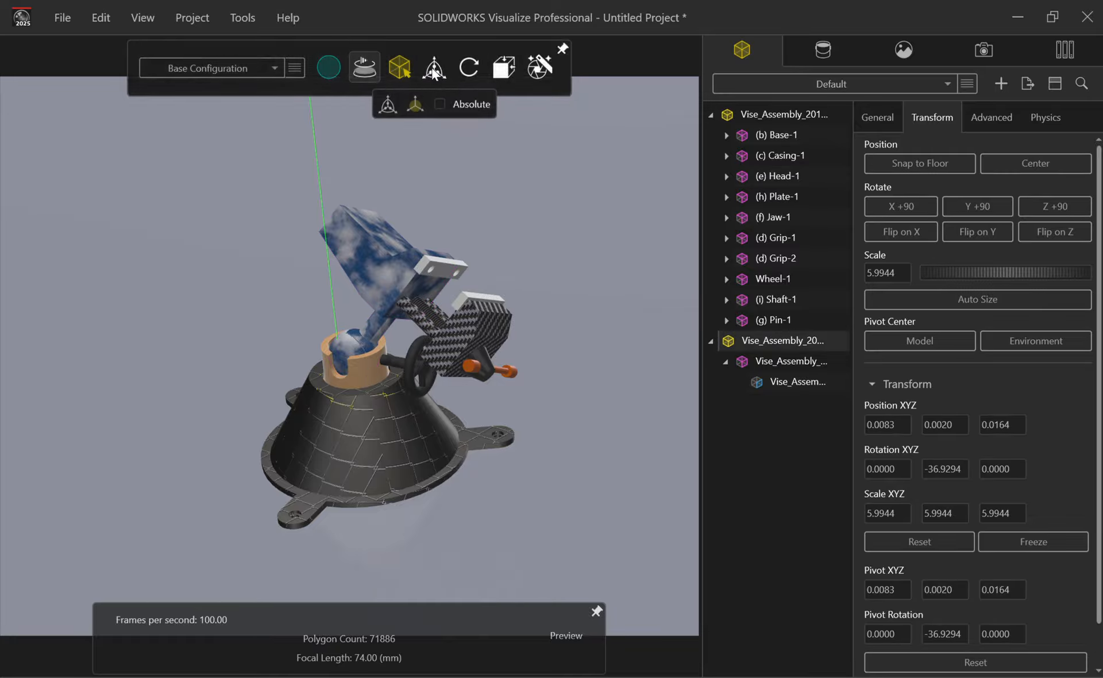